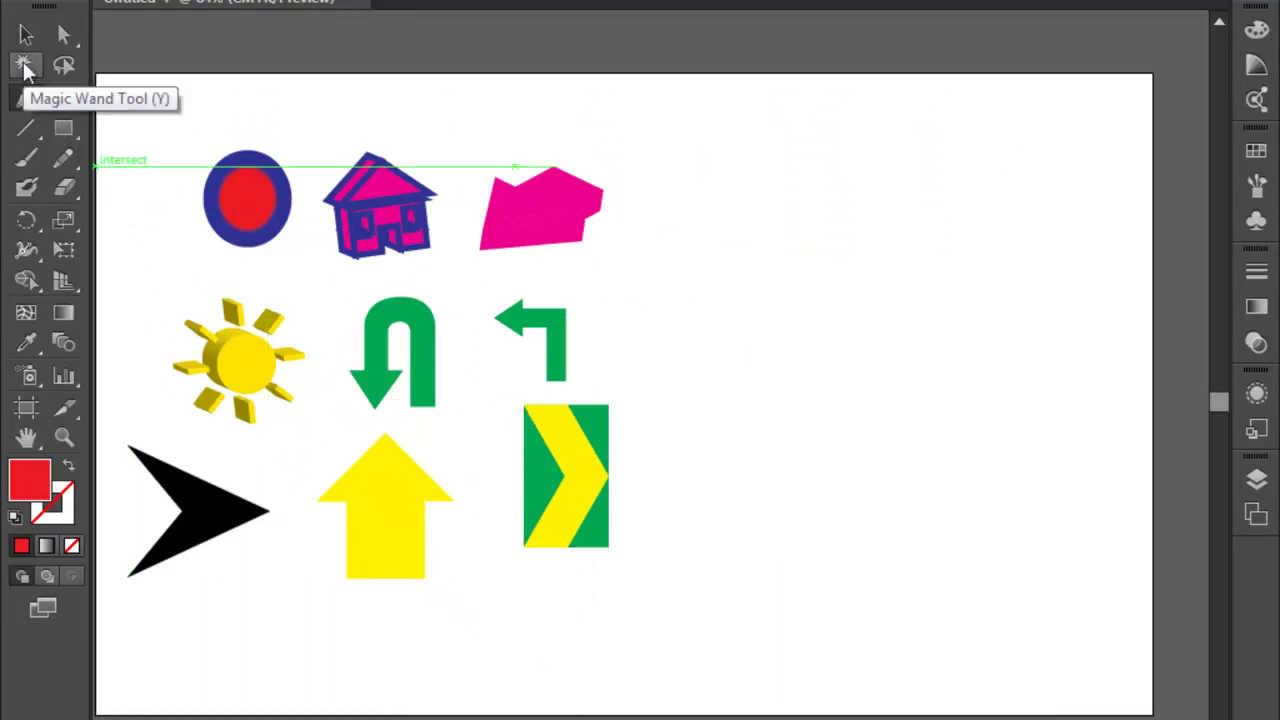
Step: Open the Magic Wand options, move them clear of the artwork to review the matching criteria, and close them
click(36, 67)
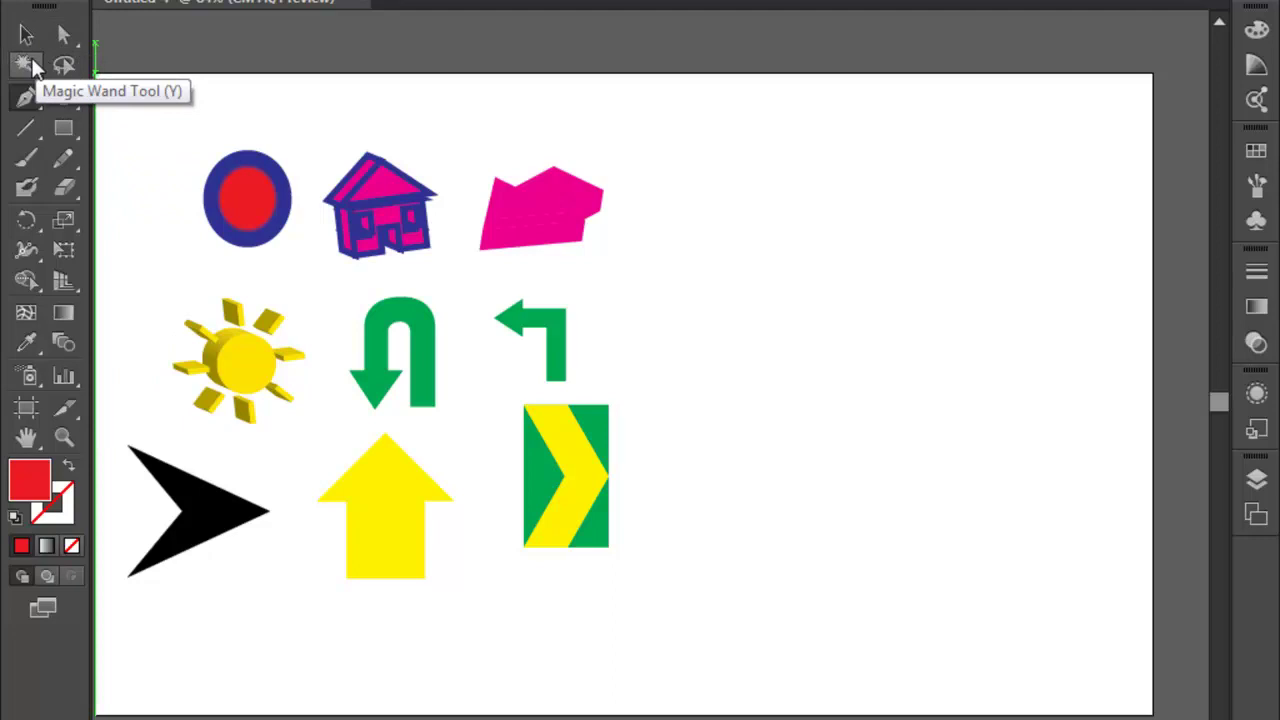
click(26, 97)
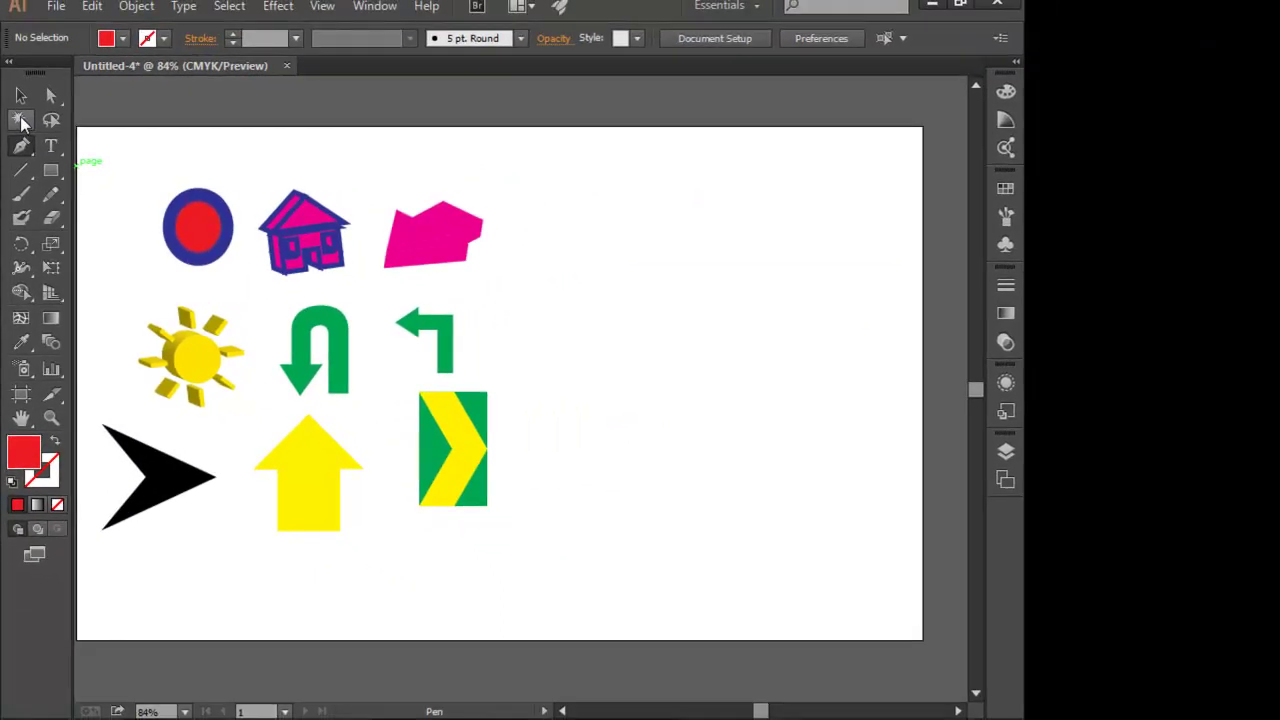
double_click(21, 120)
drag(490, 240, 606, 197)
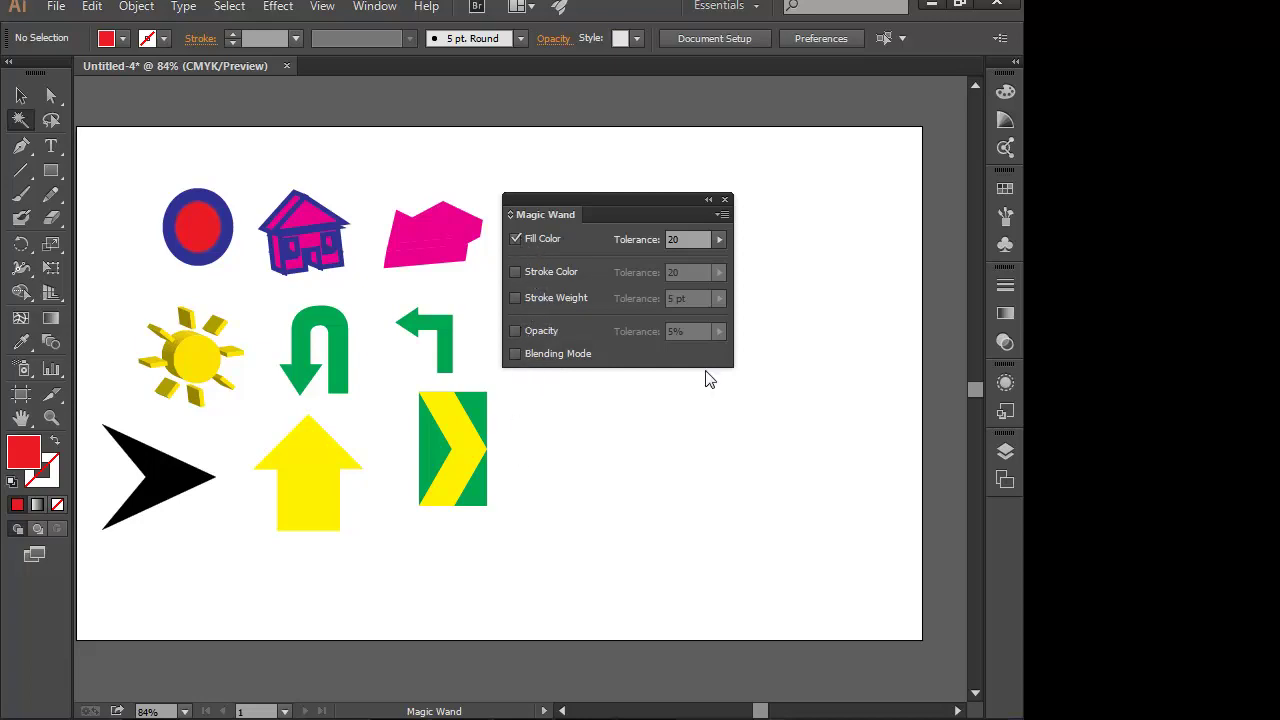
click(726, 201)
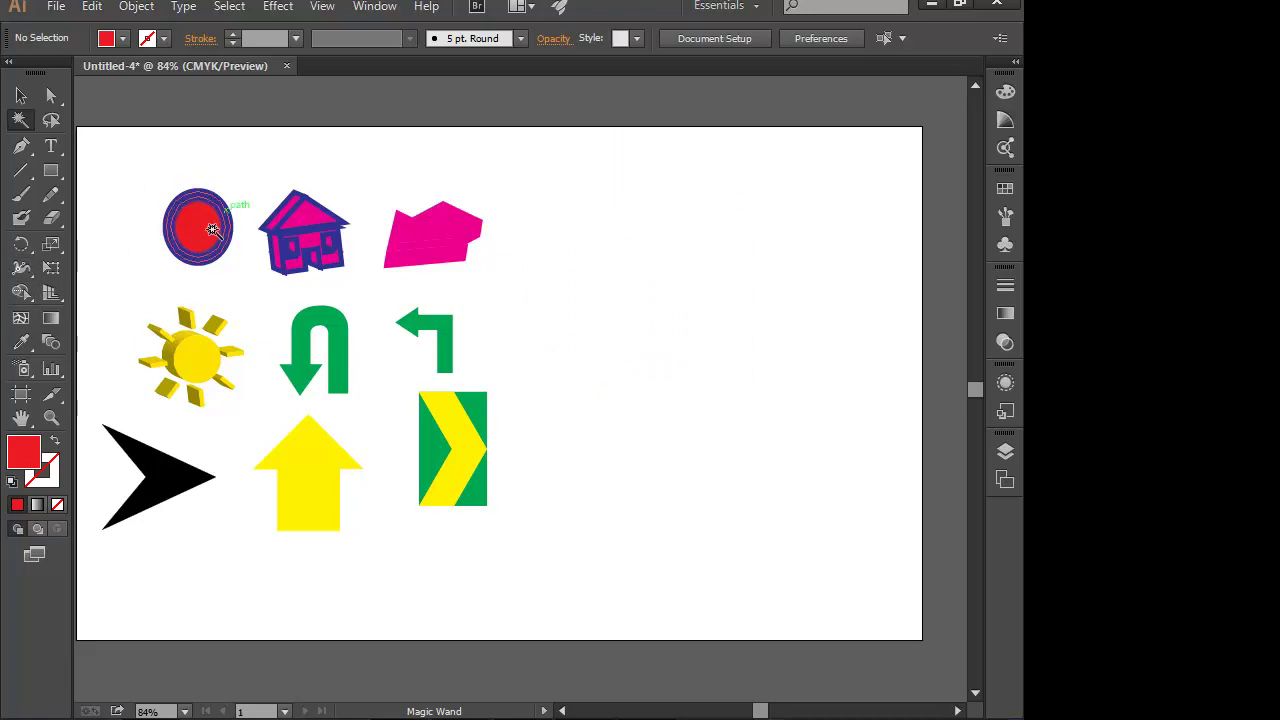
Step: Select all objects with the magenta fill using the Magic Wand tool
click(437, 245)
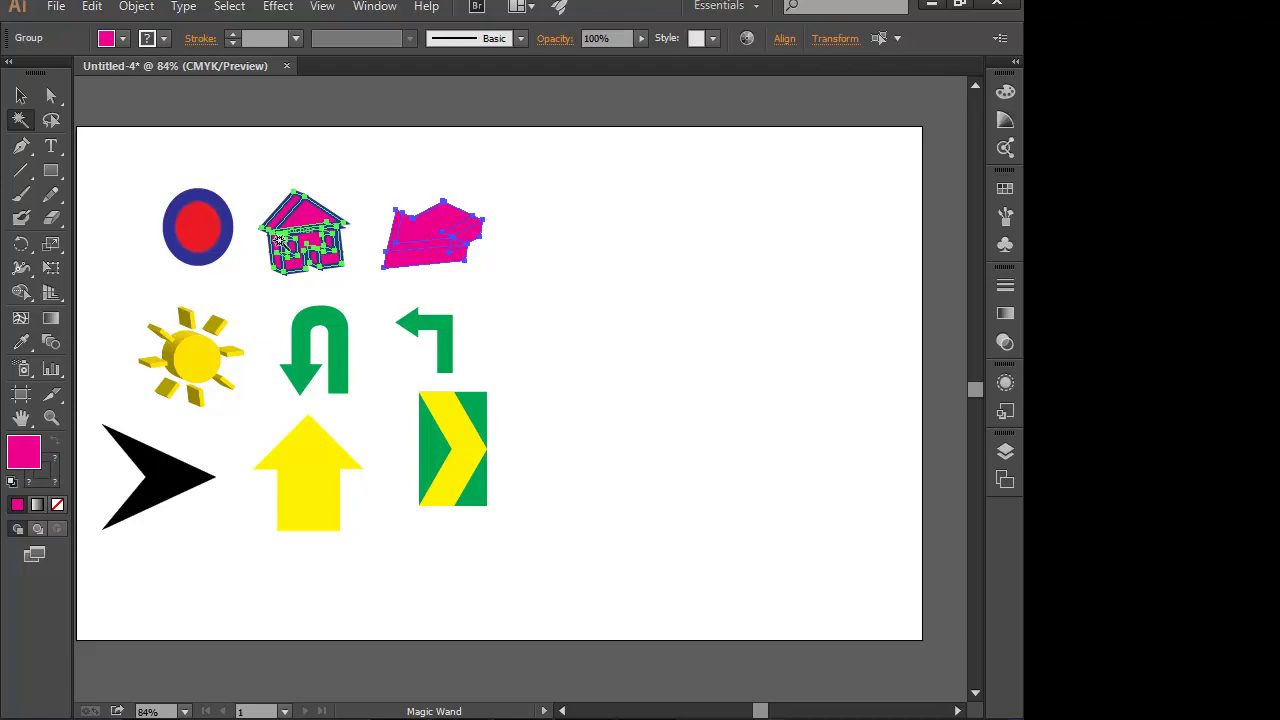
click(21, 95)
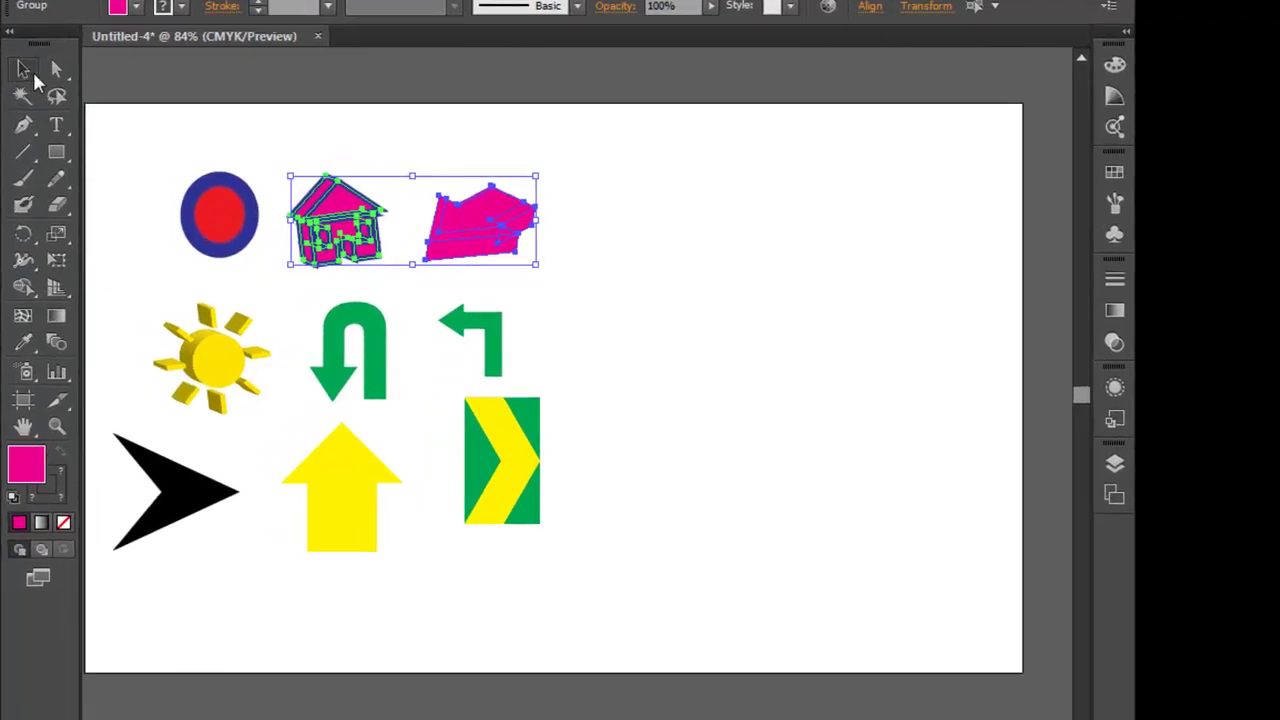
click(22, 94)
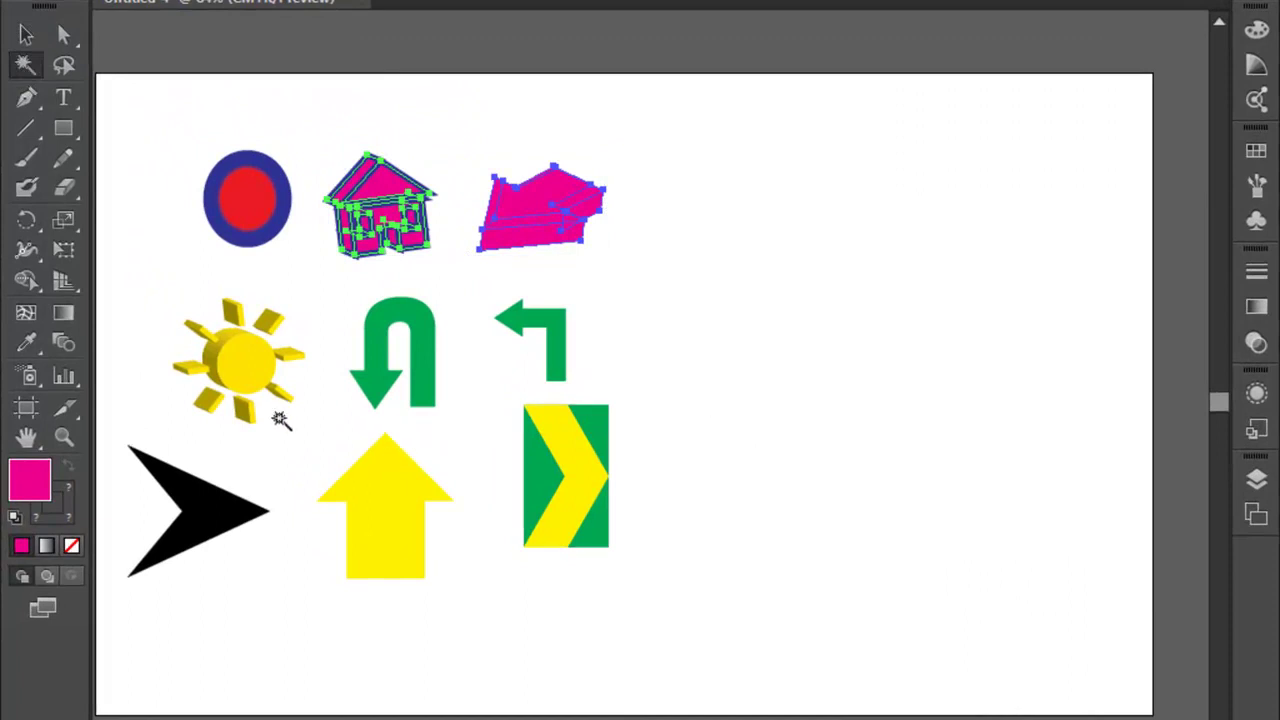
Step: Select all yellow-filled objects with the Magic Wand tool, and clear the selection
click(350, 505)
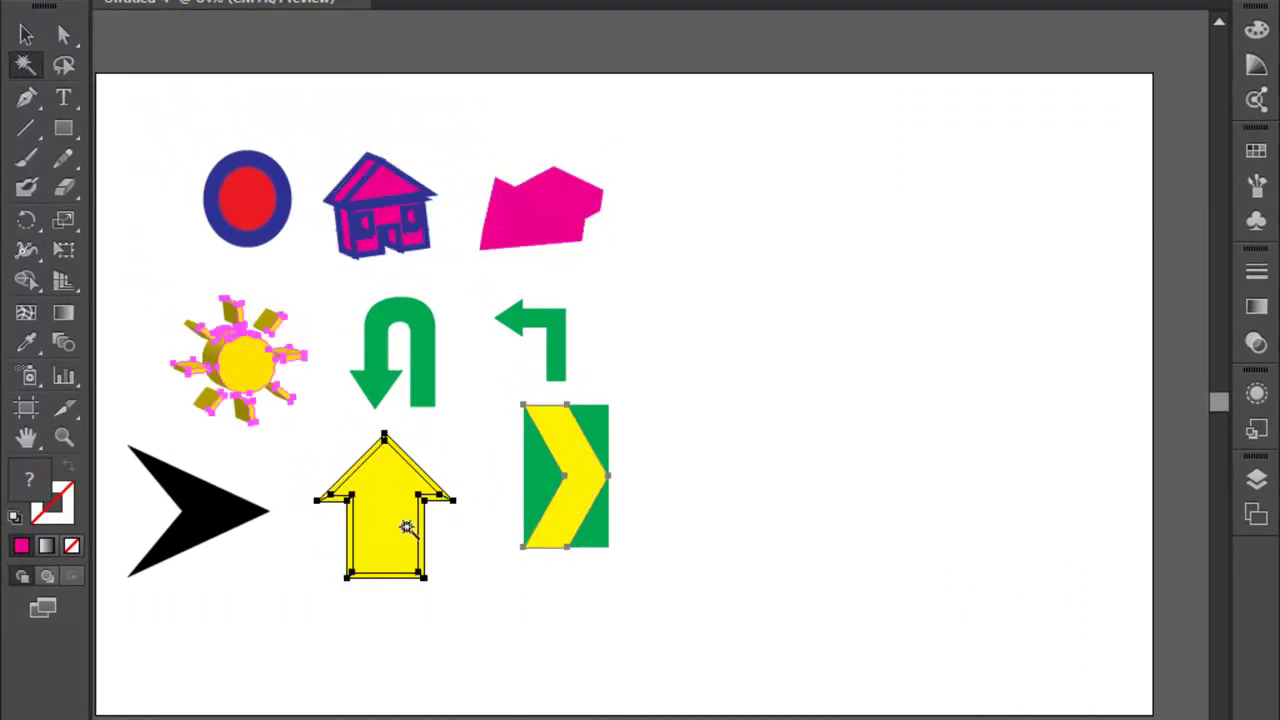
click(23, 35)
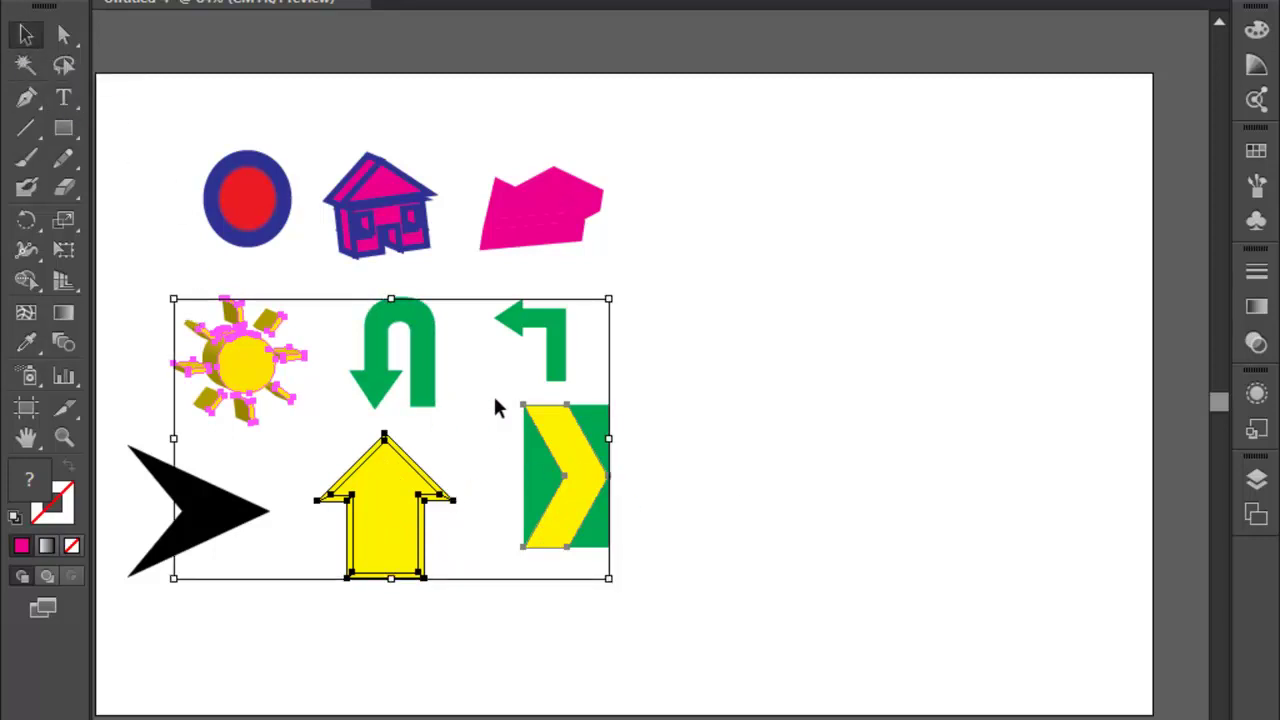
click(26, 65)
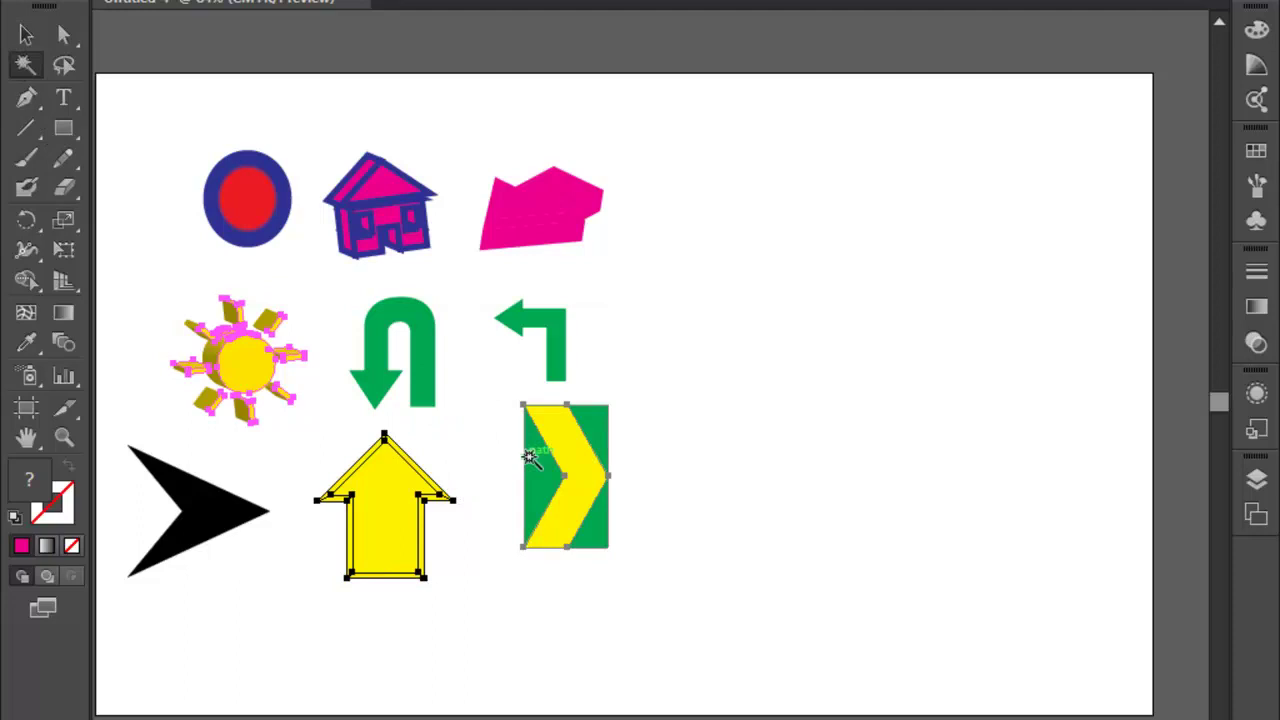
click(751, 426)
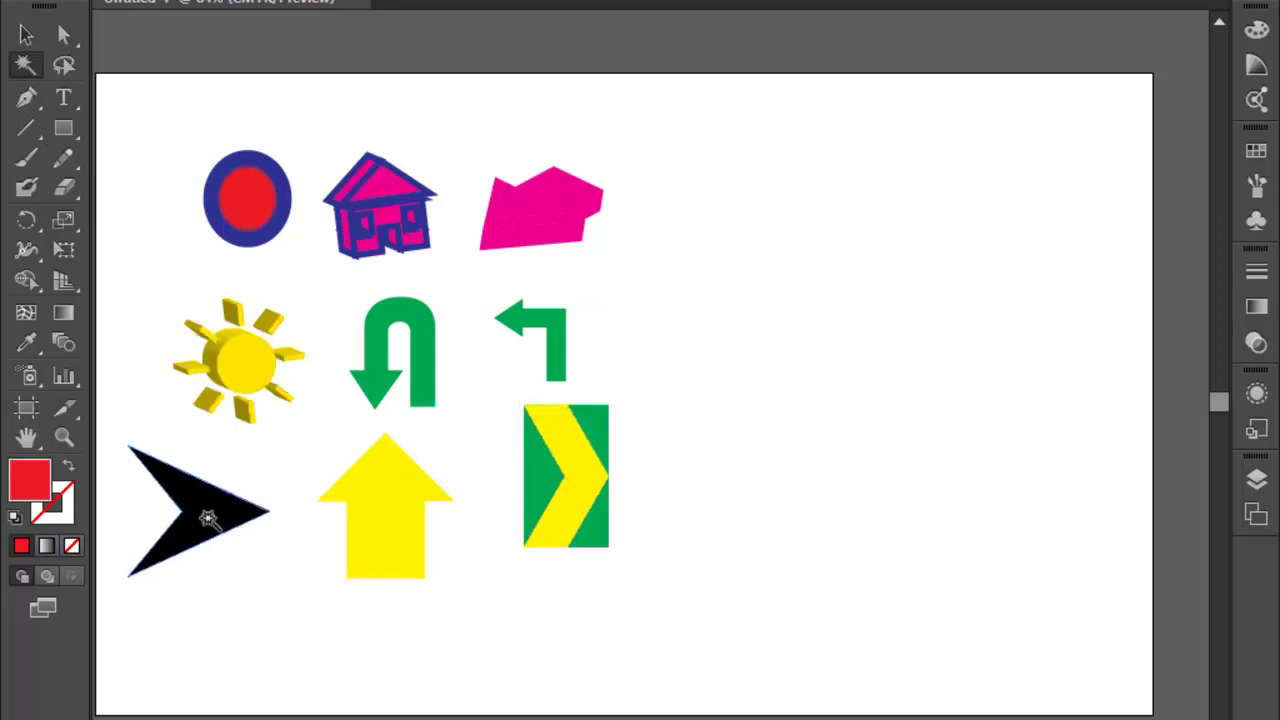
Step: Use the Magic Wand tool to select the black arrowhead, and replace that selection with all green-filled objects
click(207, 518)
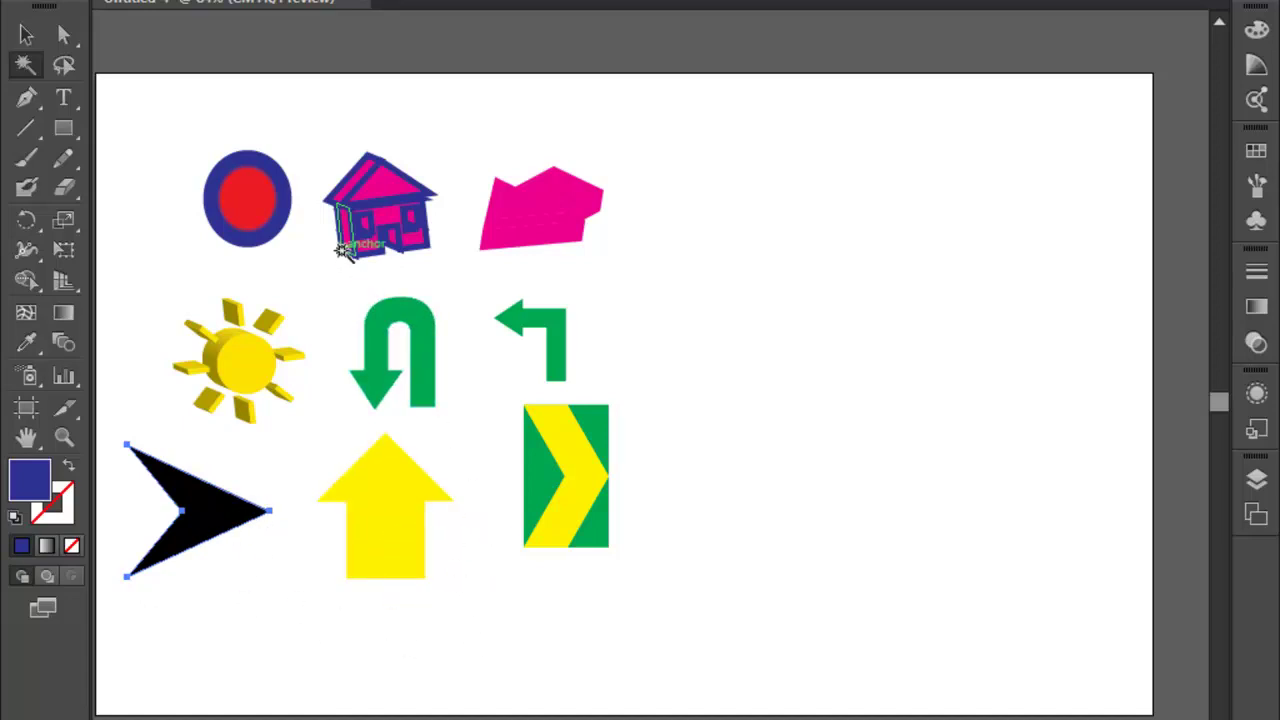
click(420, 335)
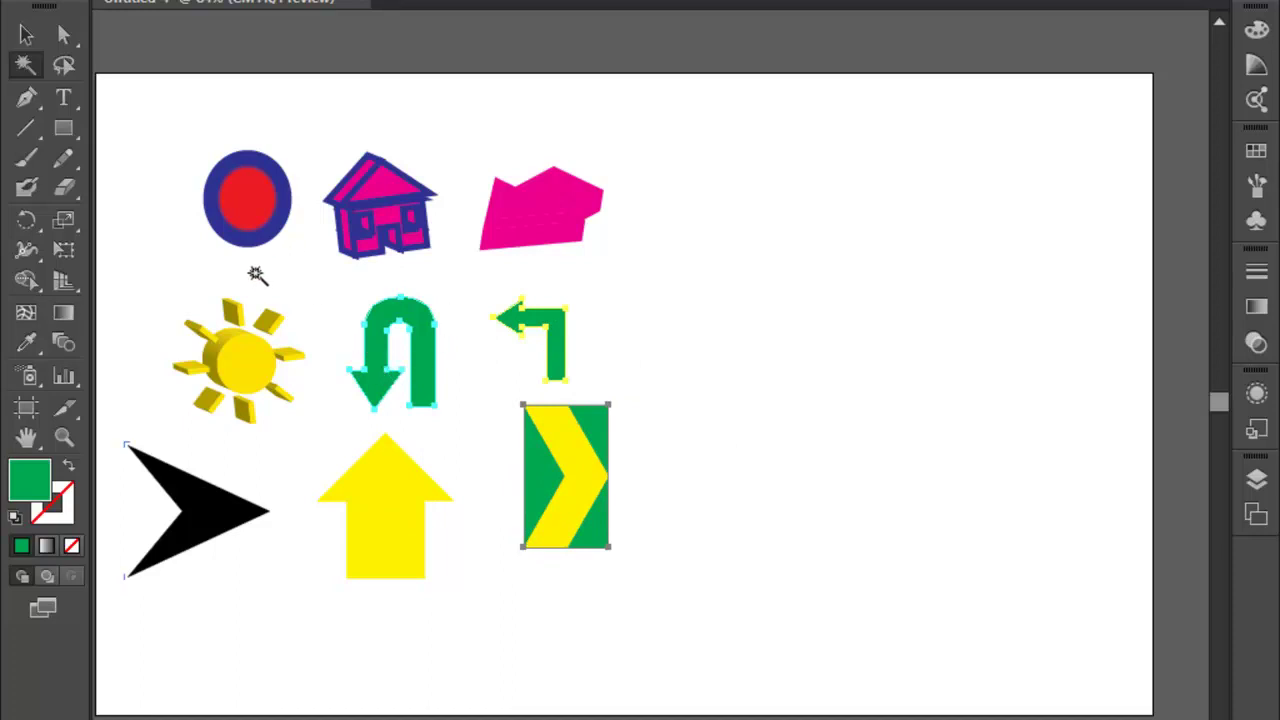
Step: Set the Magic Wand to match by Stroke Color instead of Fill Color
double_click(23, 63)
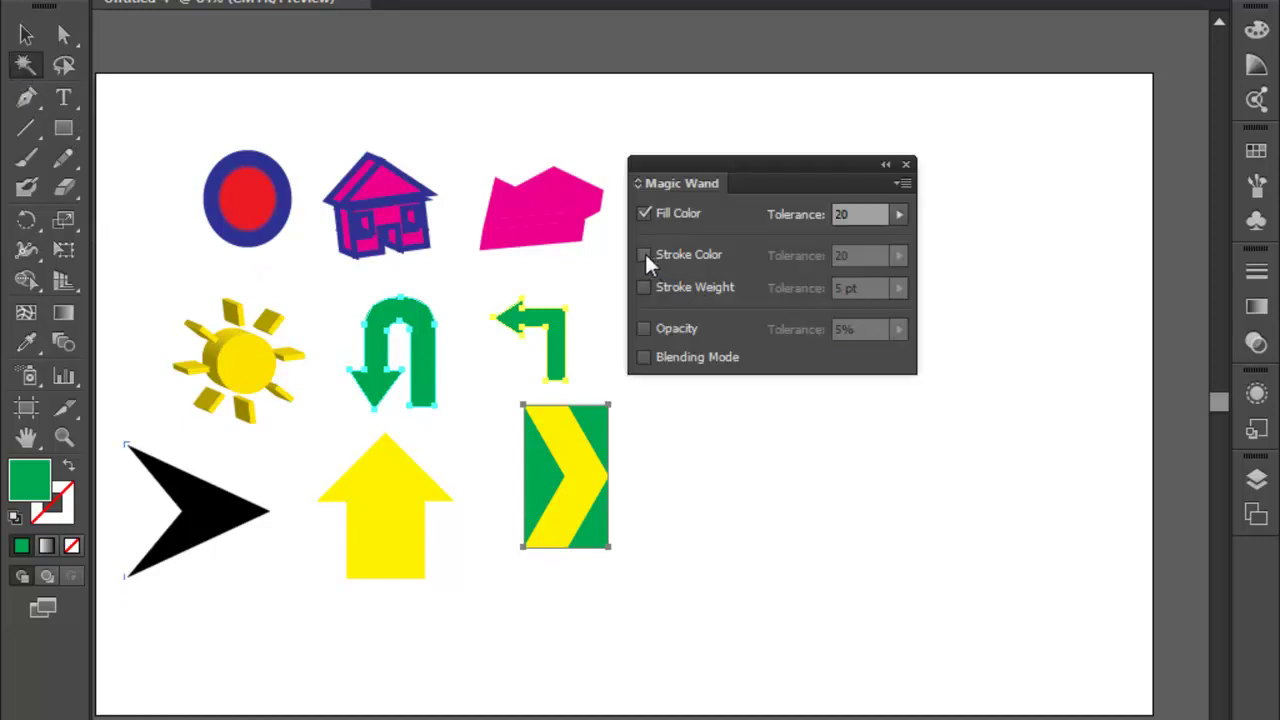
click(644, 215)
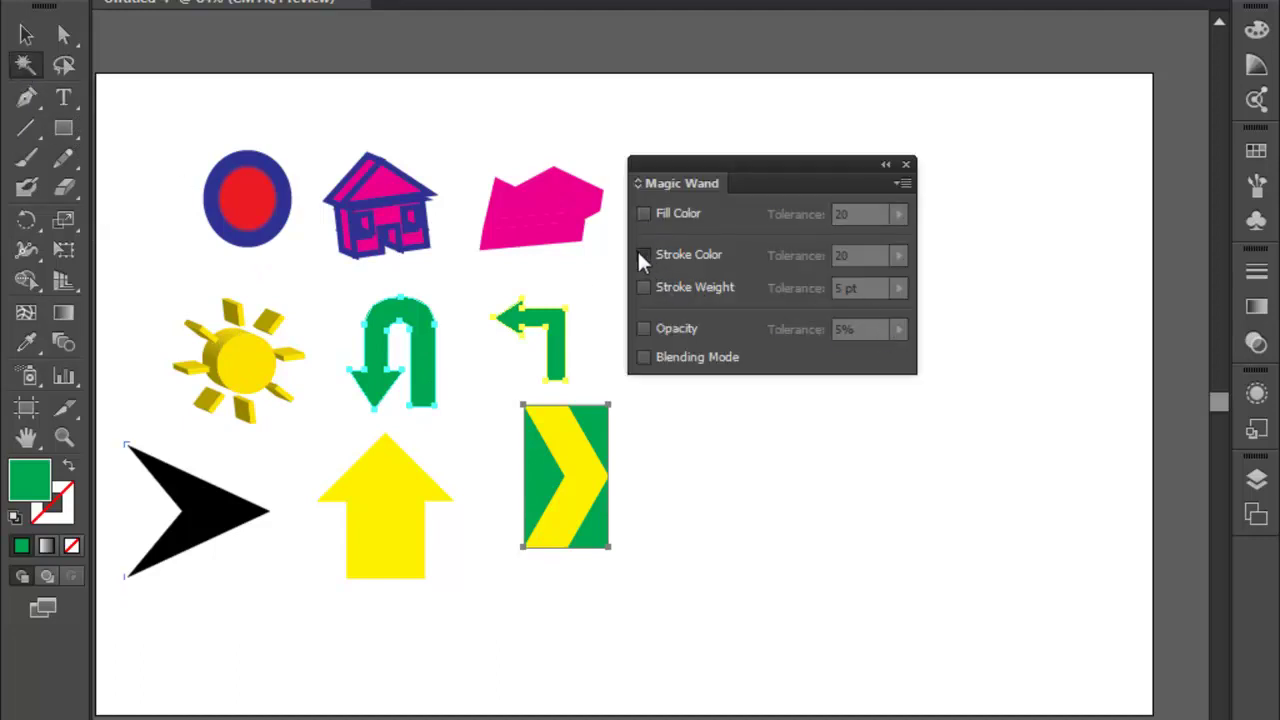
click(644, 255)
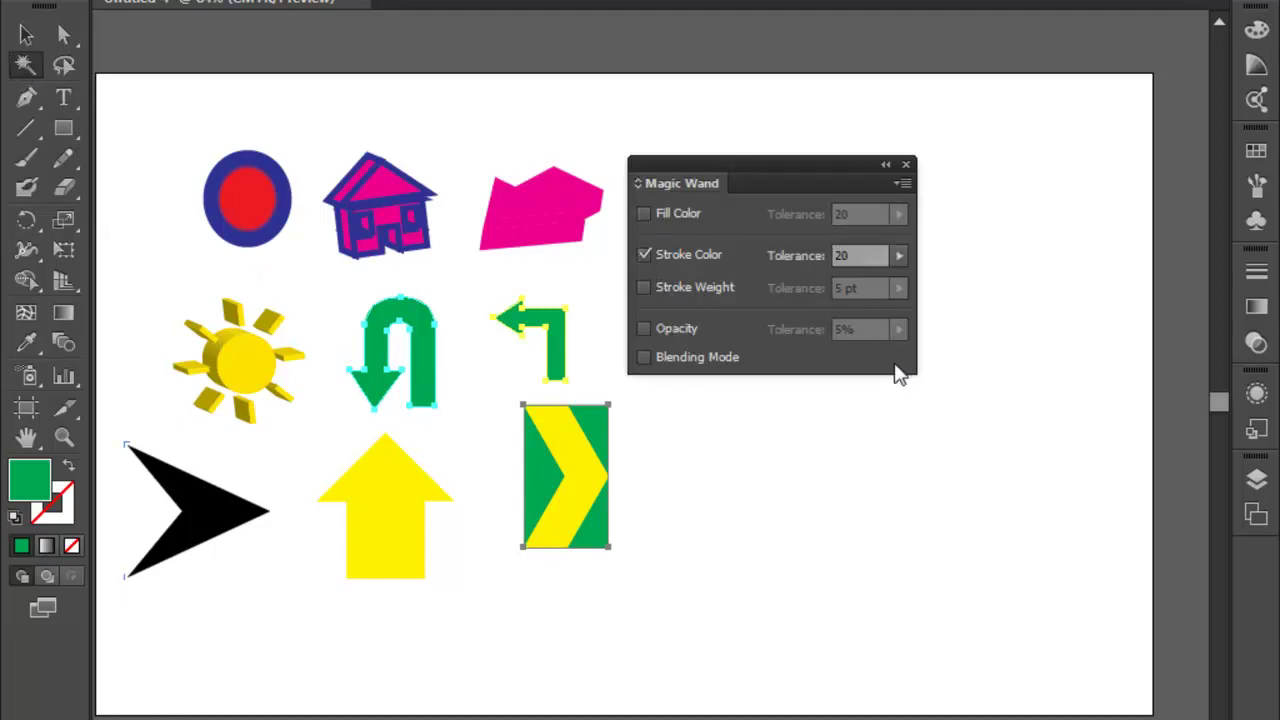
click(906, 166)
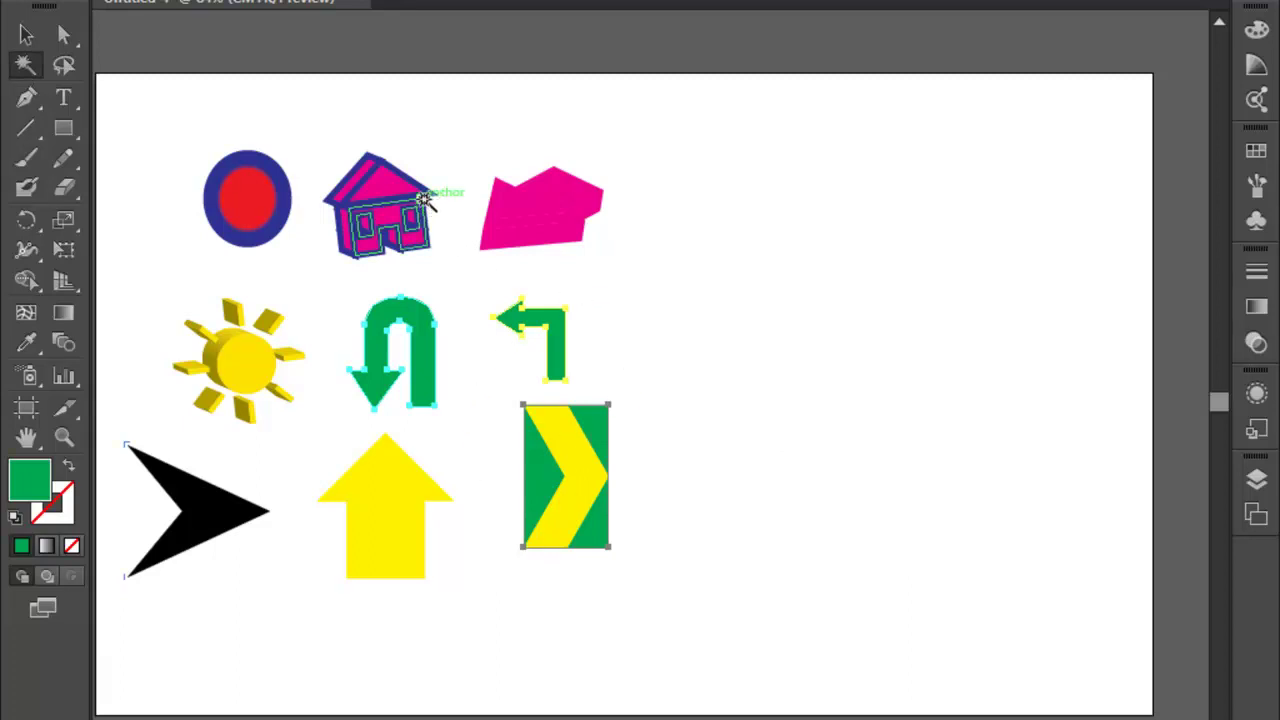
Step: Select all objects with the blue stroke using the Magic Wand tool, and clear the selection
click(292, 180)
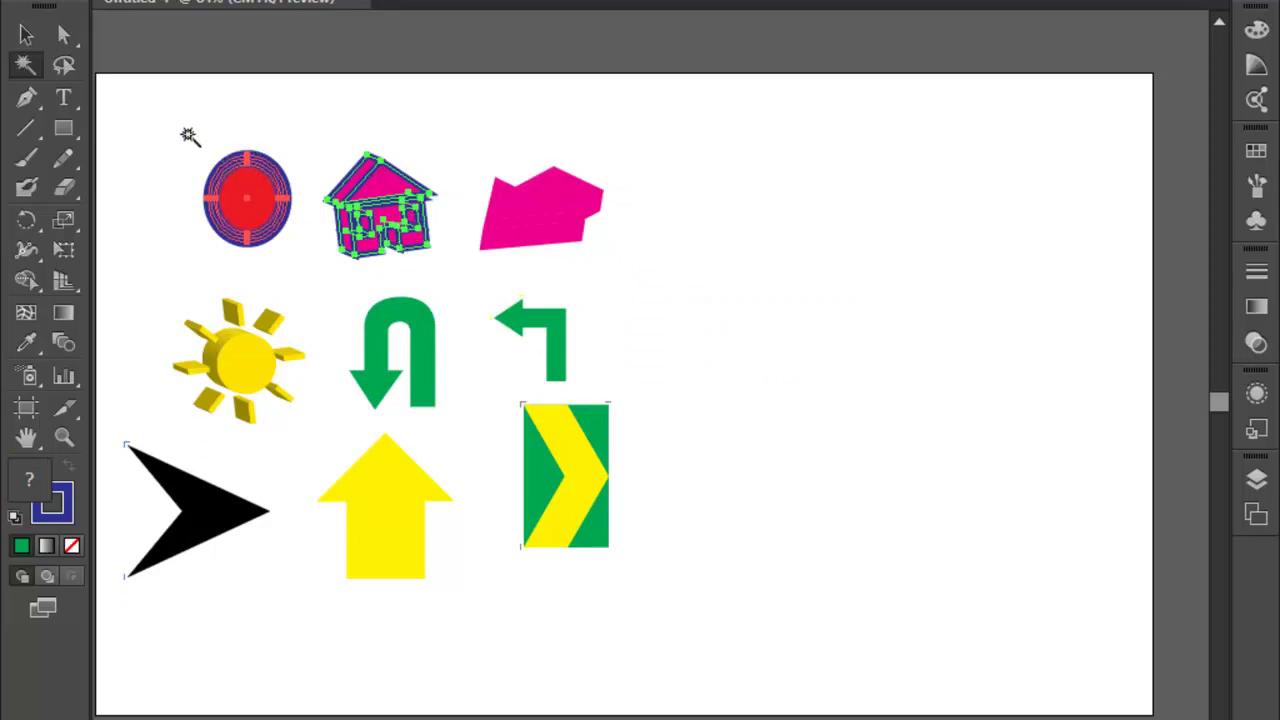
click(28, 36)
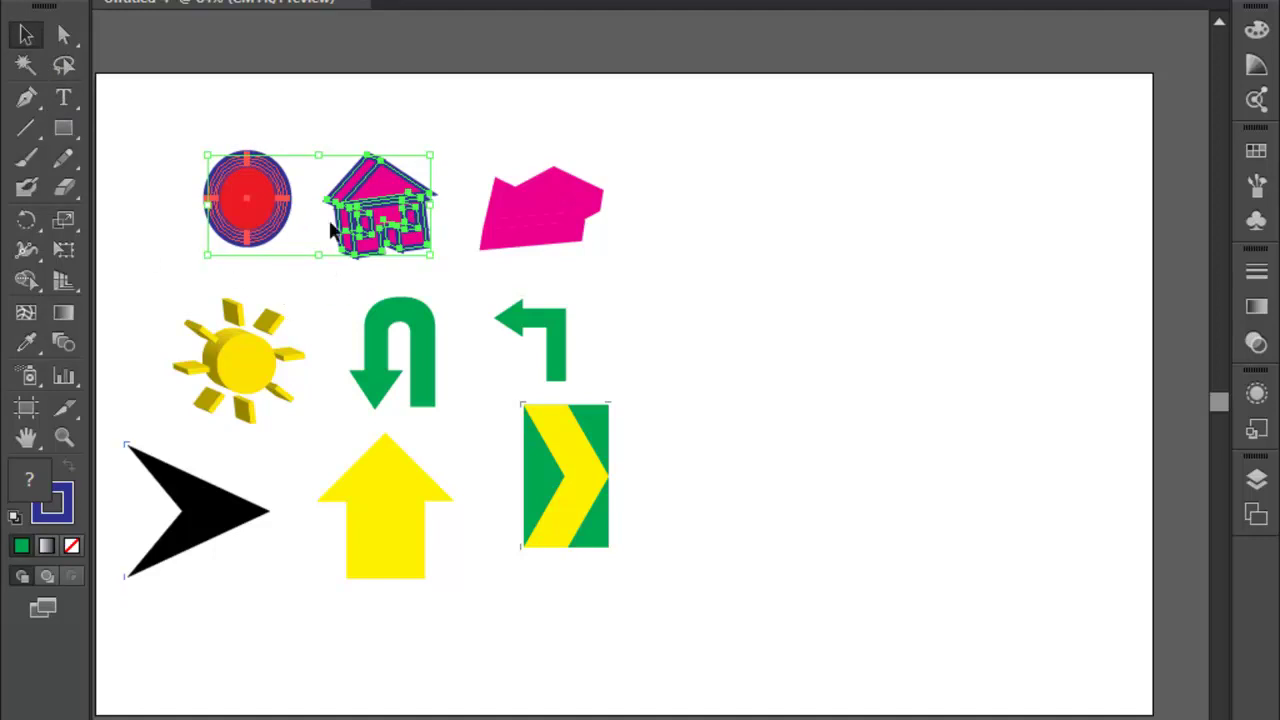
click(27, 66)
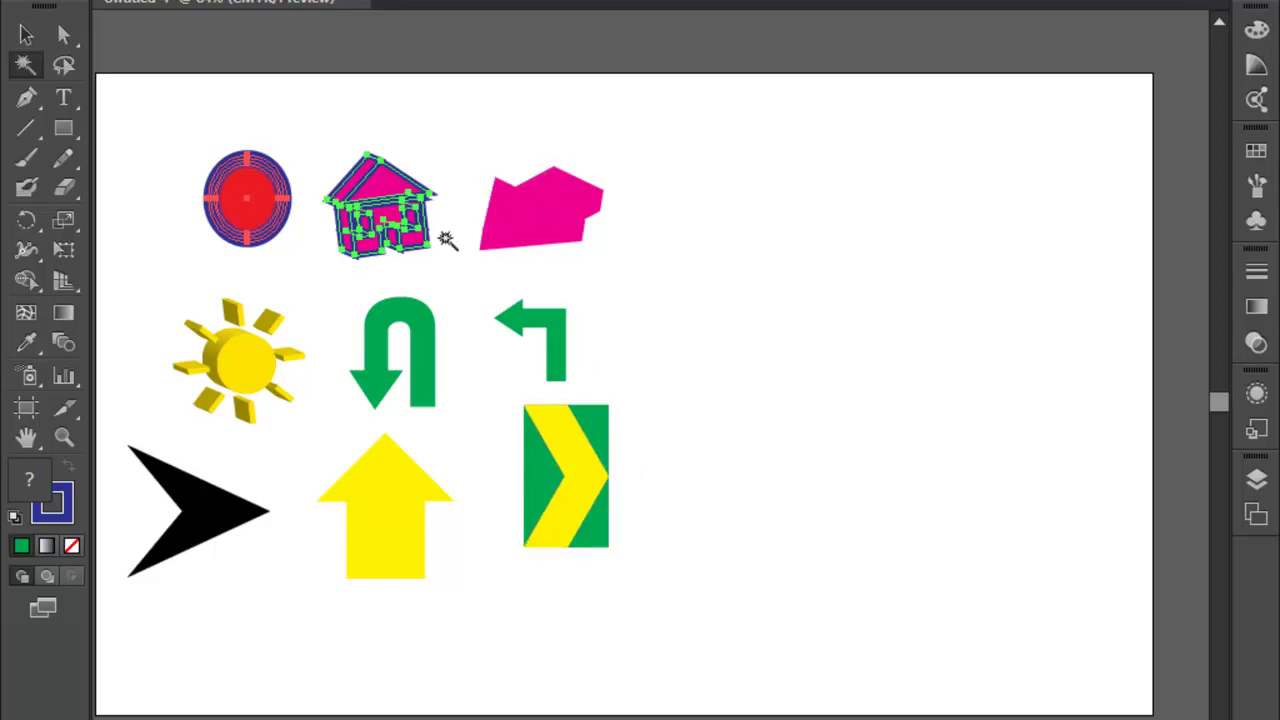
click(838, 291)
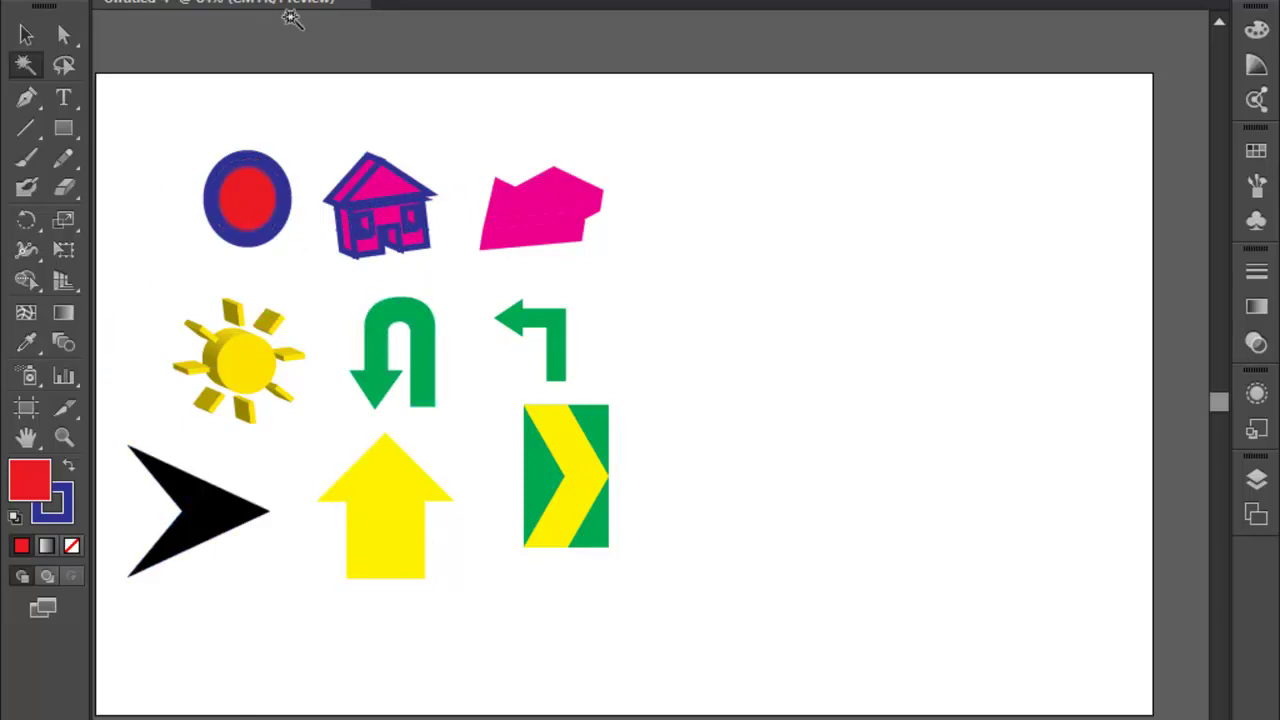
Step: Check the remaining matching criteria in the Magic Wand options, including Stroke Weight, and close them
double_click(24, 66)
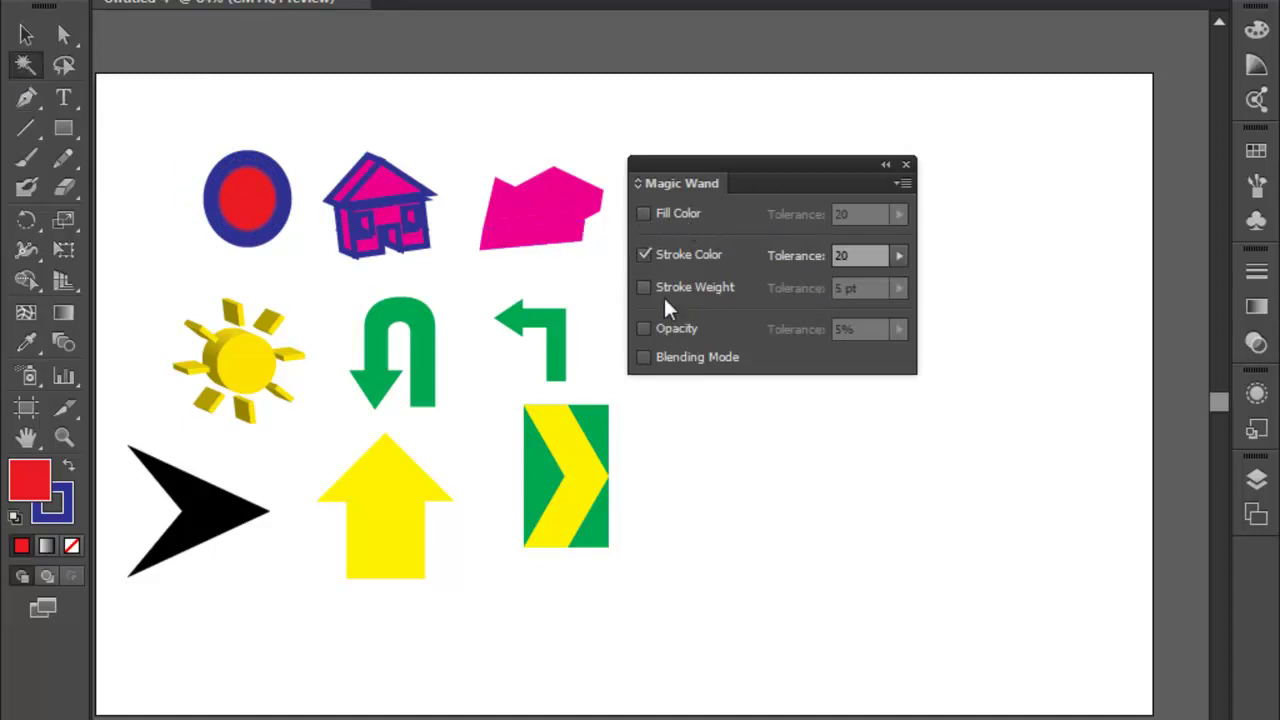
click(906, 164)
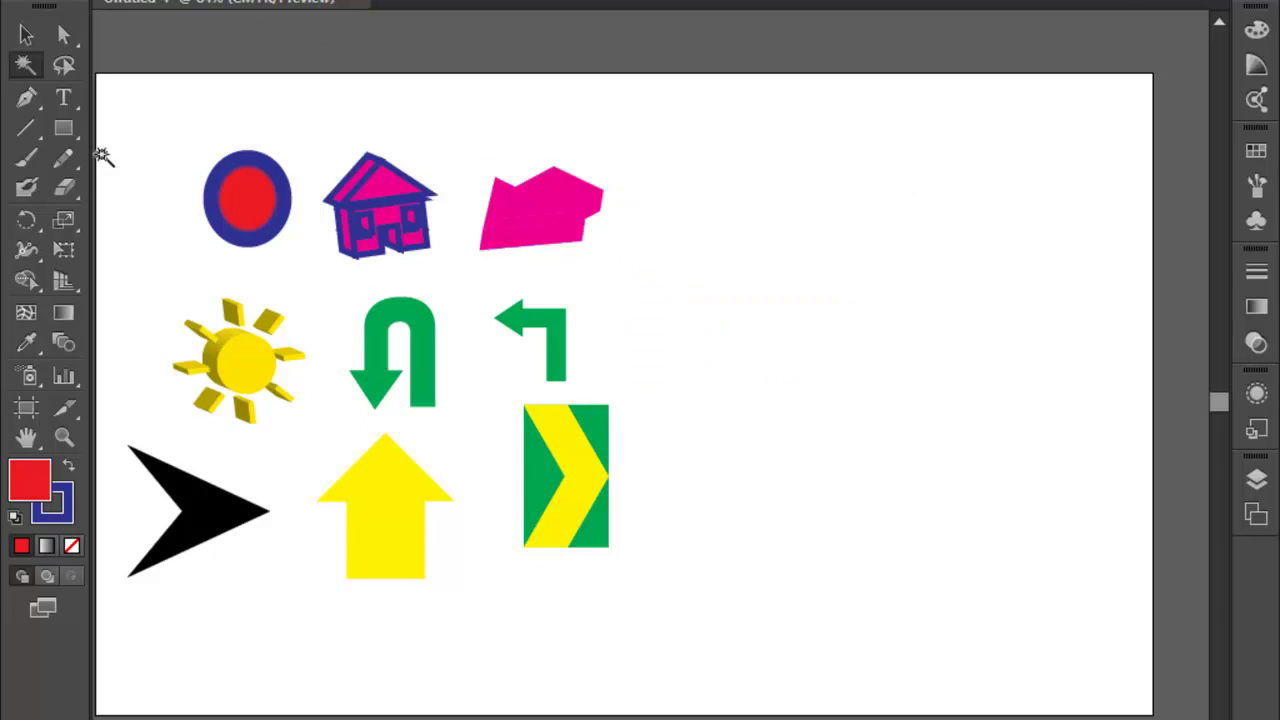
Step: Create a new landscape Legal-size document, 14 in wide and 8.5 in high
click(63, 128)
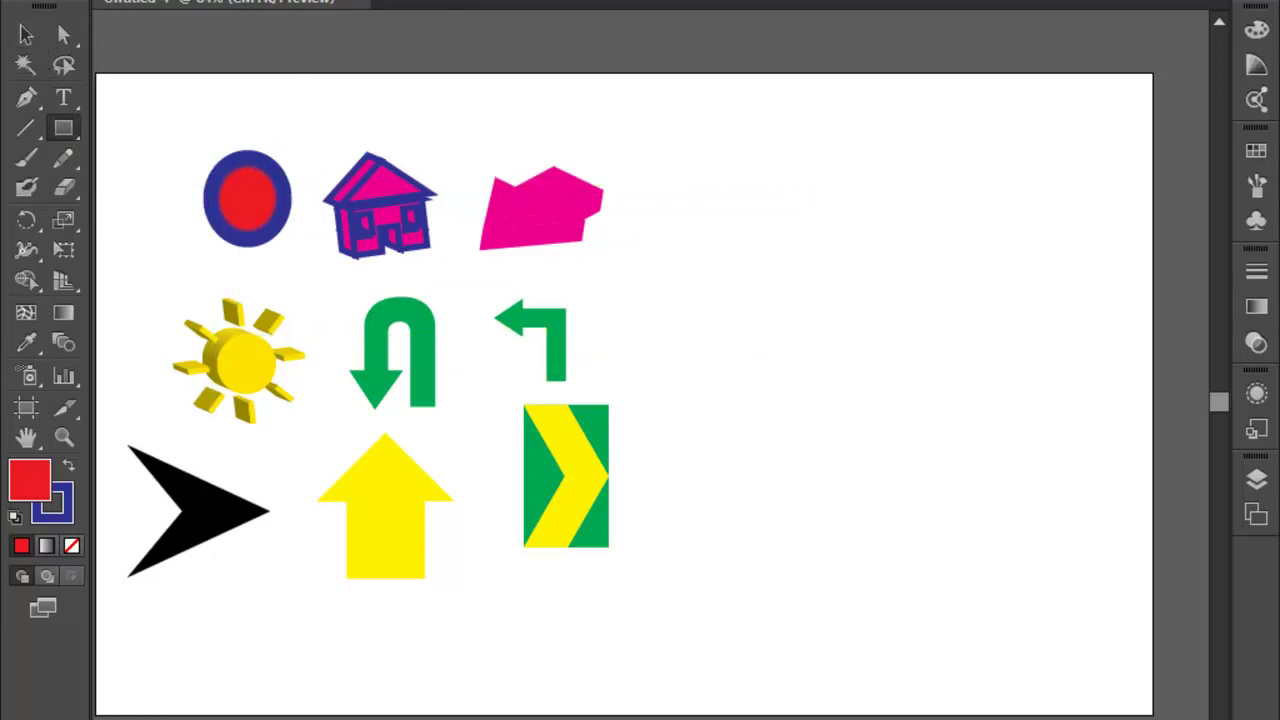
key(alt+f)
key(n)
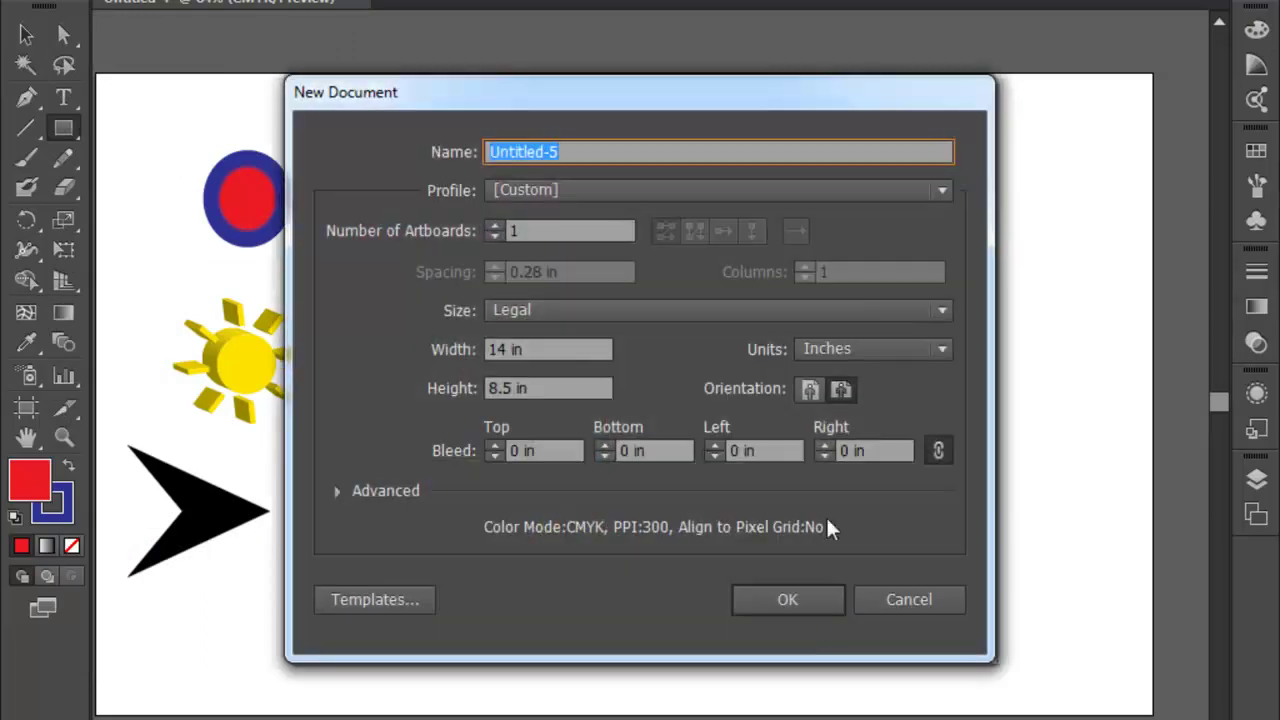
click(786, 600)
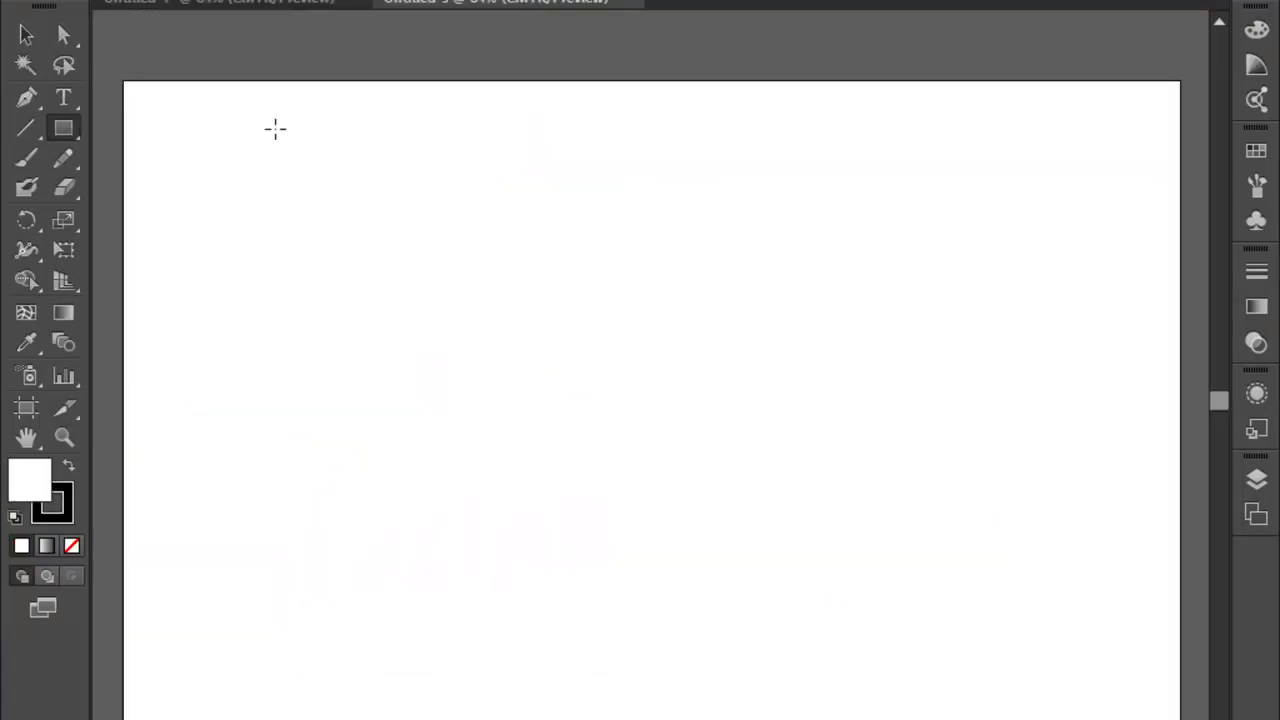
Step: Draw a rectangle about 2.43 by 2.1 in near the artboard's upper-left corner and fill it with magenta
click(63, 128)
drag(208, 193, 391, 351)
key(shift+F8)
click(160, 3)
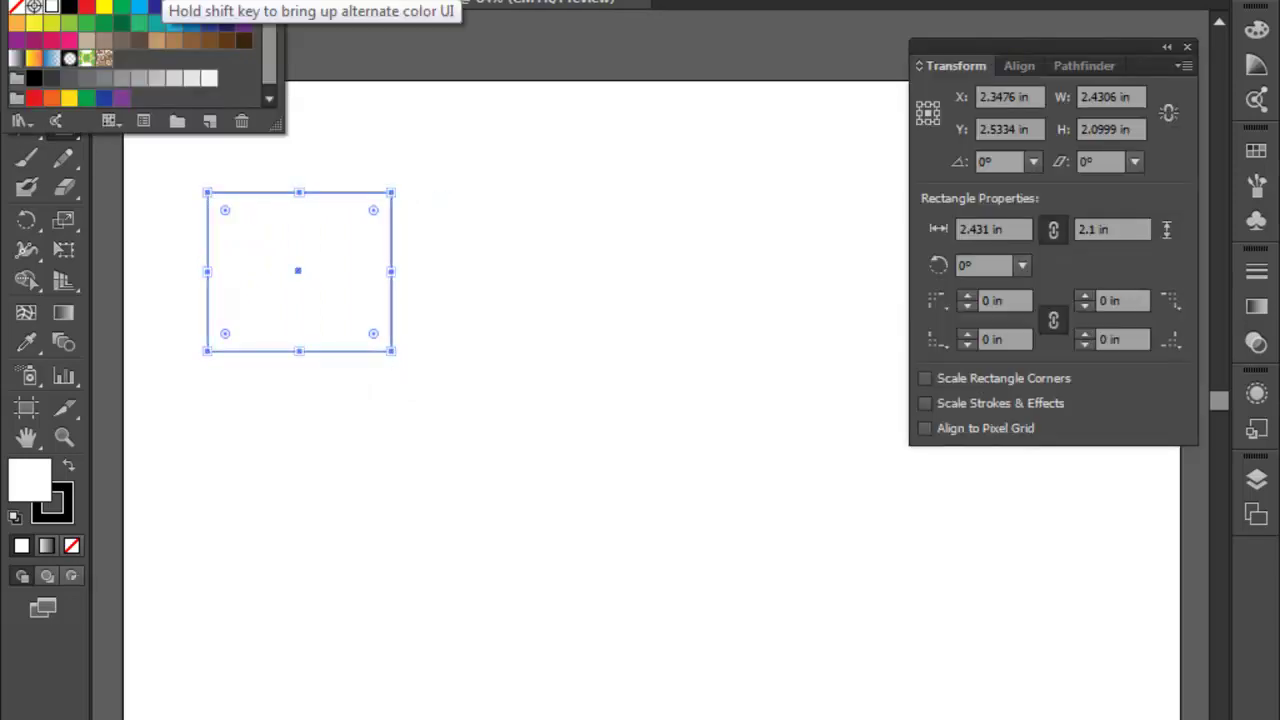
click(170, 8)
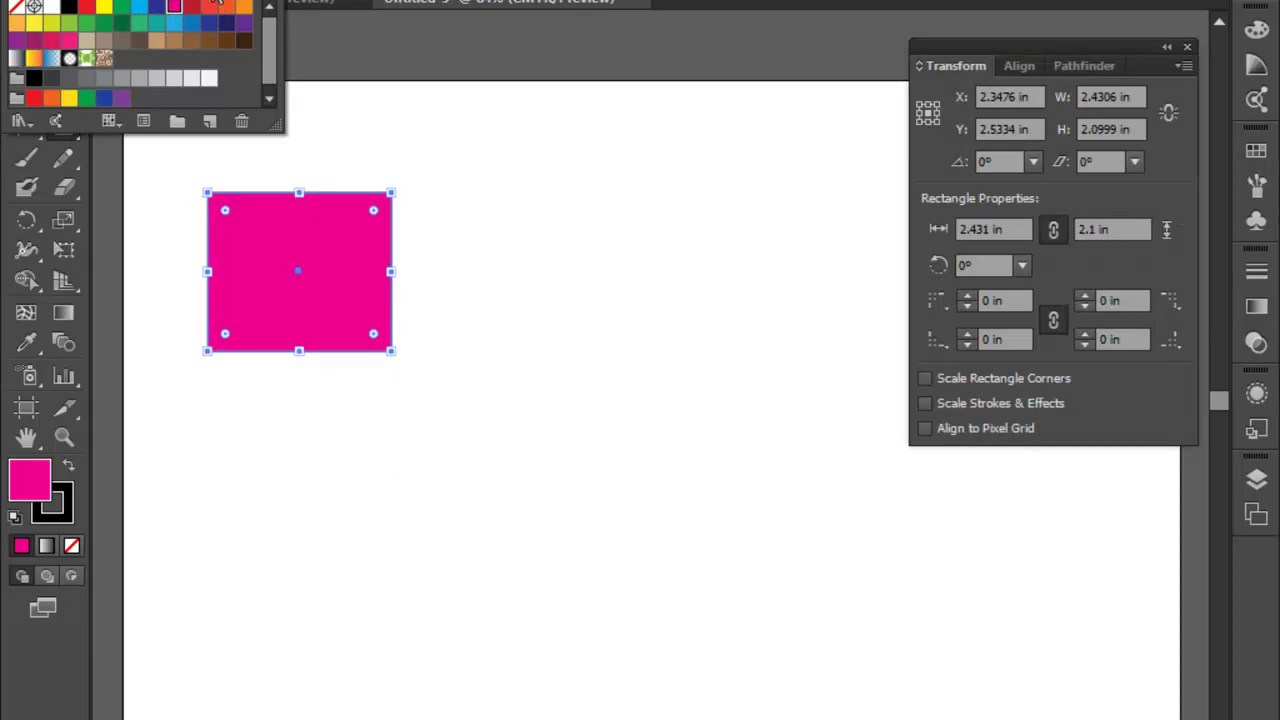
Step: Give the rectangle a dark red 12 pt stroke and deselect it
click(196, 3)
click(193, 10)
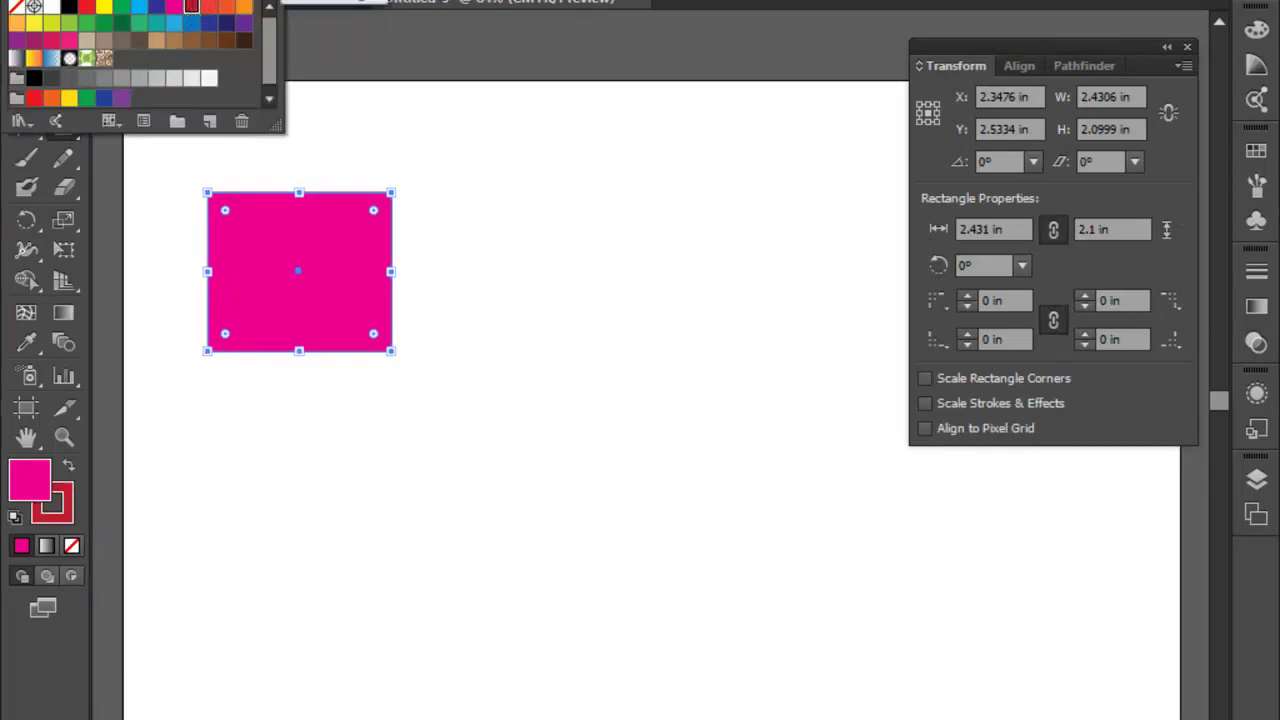
key(Return)
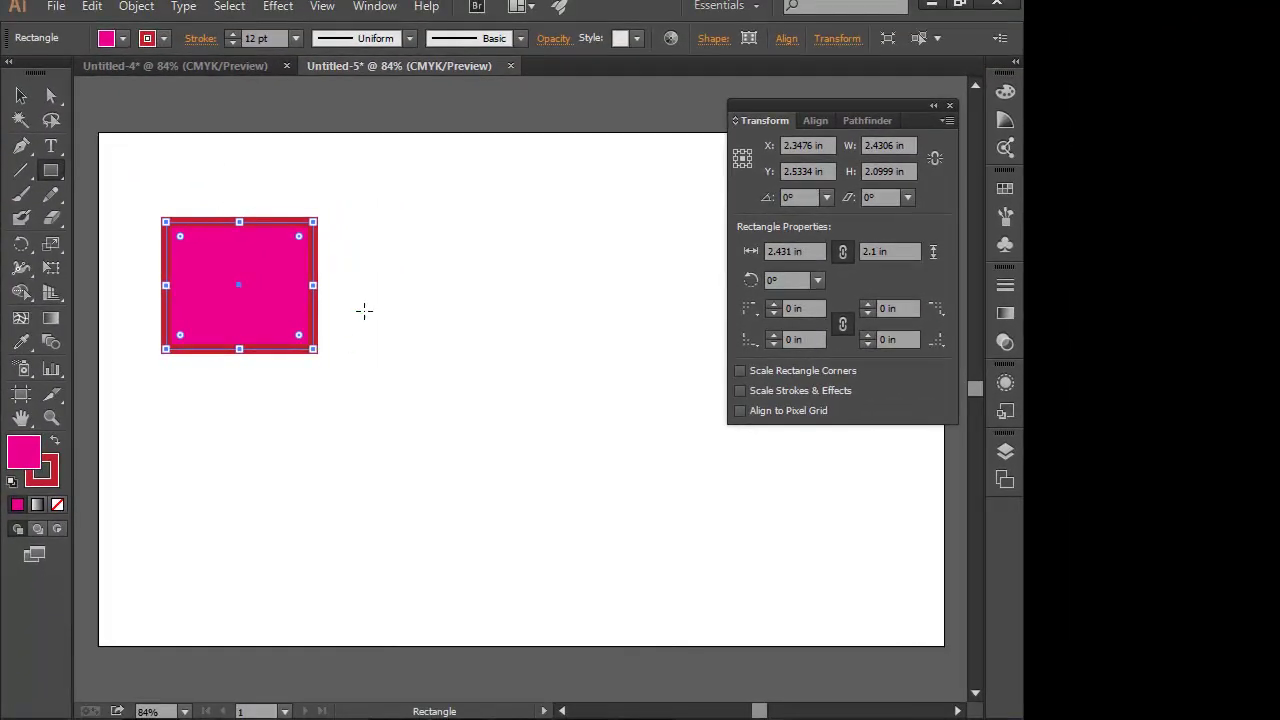
click(21, 95)
click(417, 345)
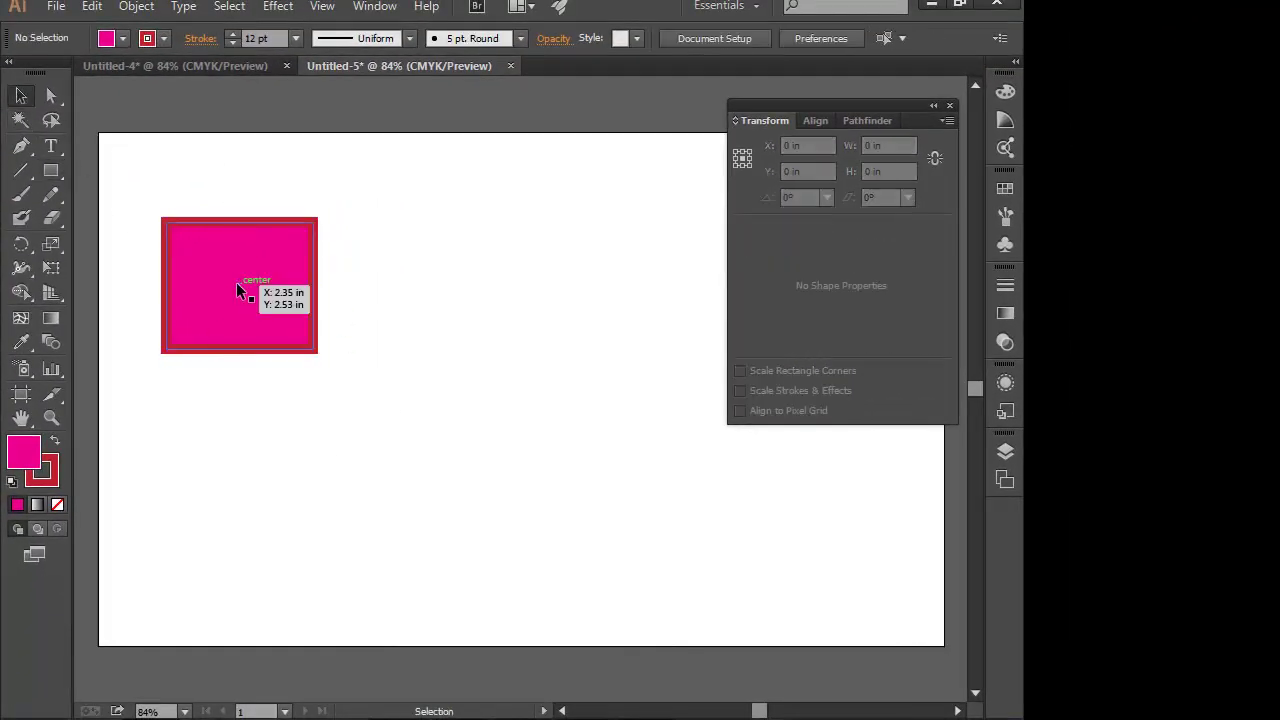
Step: Duplicate the magenta rectangle into a horizontal row of four, aligning the last copy with the others
click(236, 282)
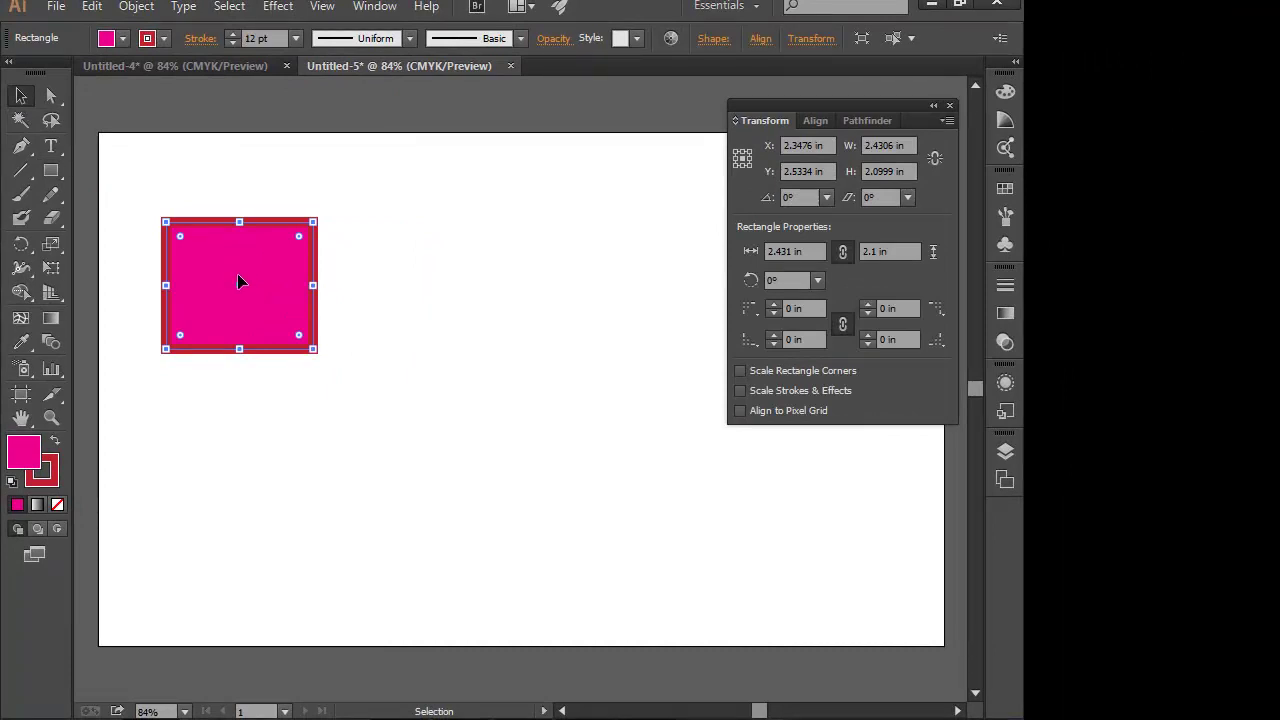
drag(254, 269, 586, 297)
click(950, 106)
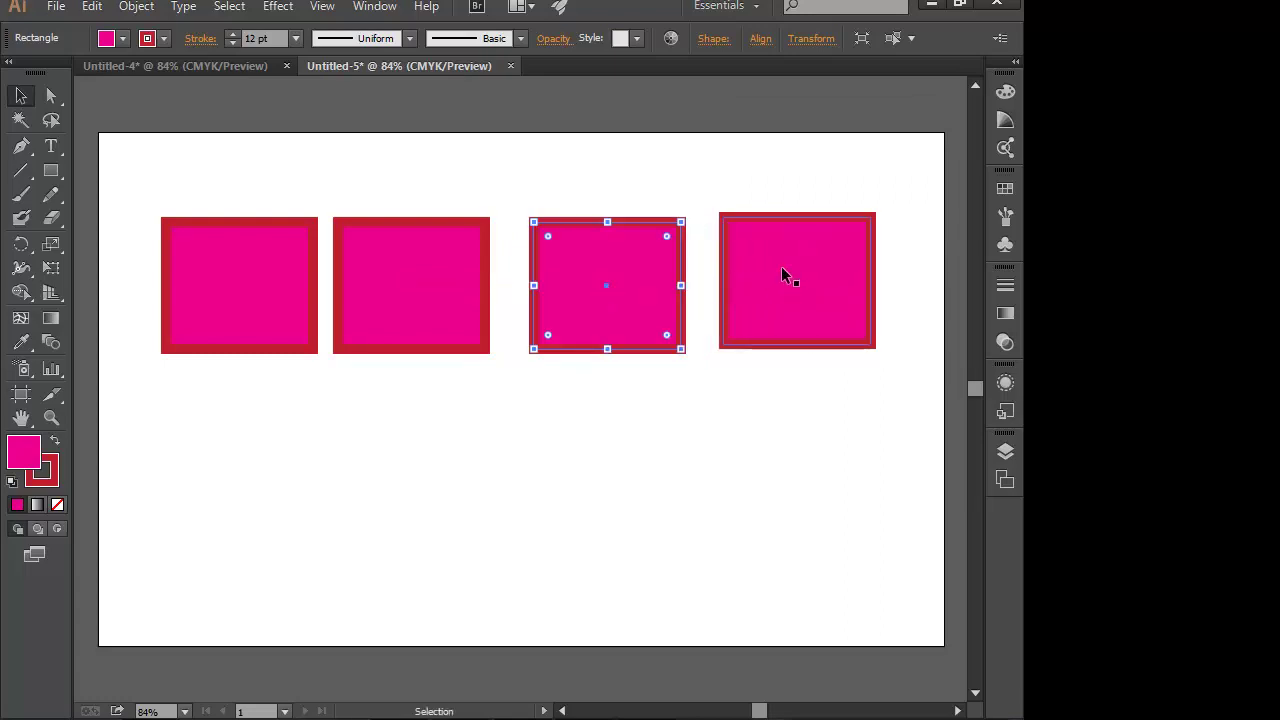
drag(781, 266, 833, 280)
click(836, 425)
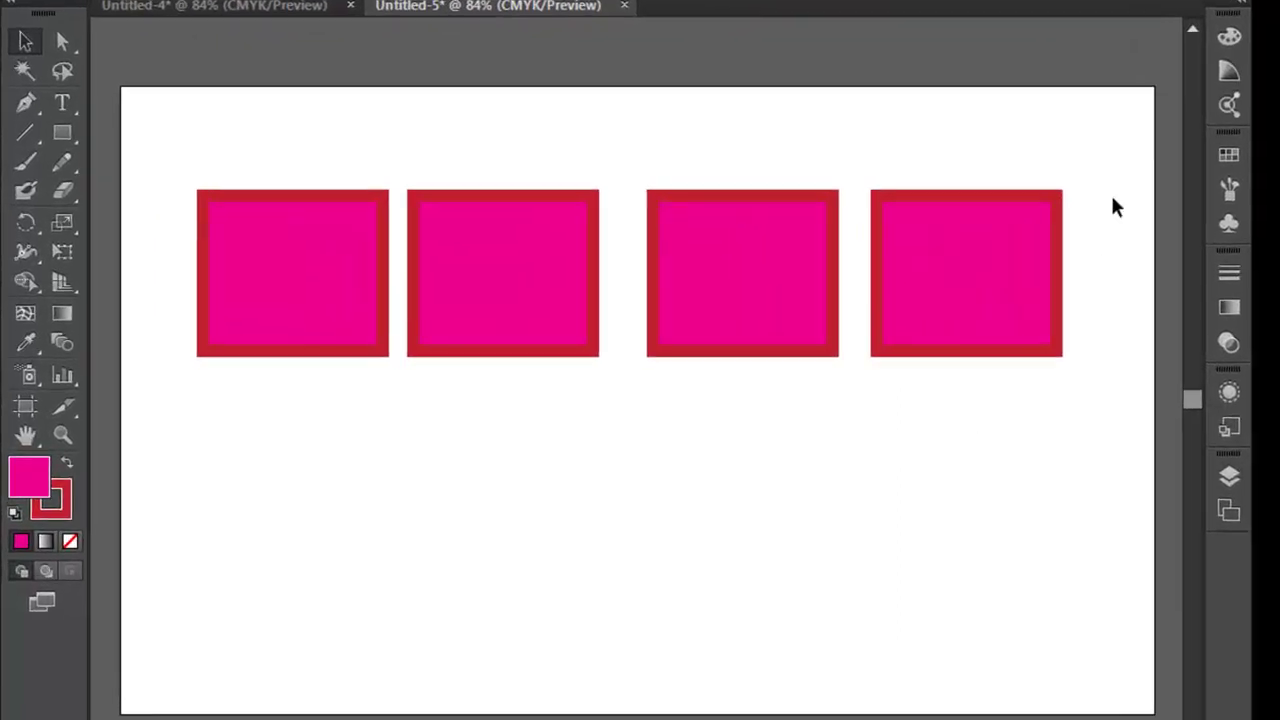
Step: Duplicate the row of four magenta rectangles directly below, and move the original row up near the artboard's upper edge
drag(908, 177, 170, 445)
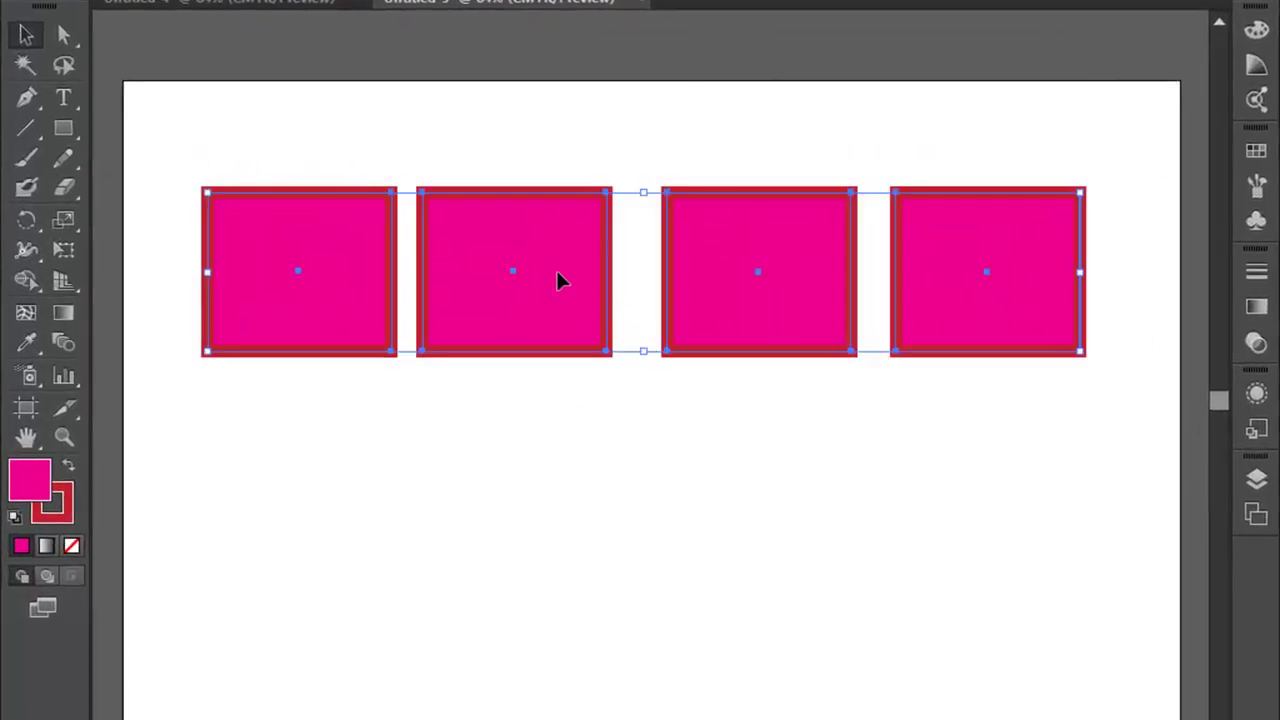
drag(557, 273, 560, 451)
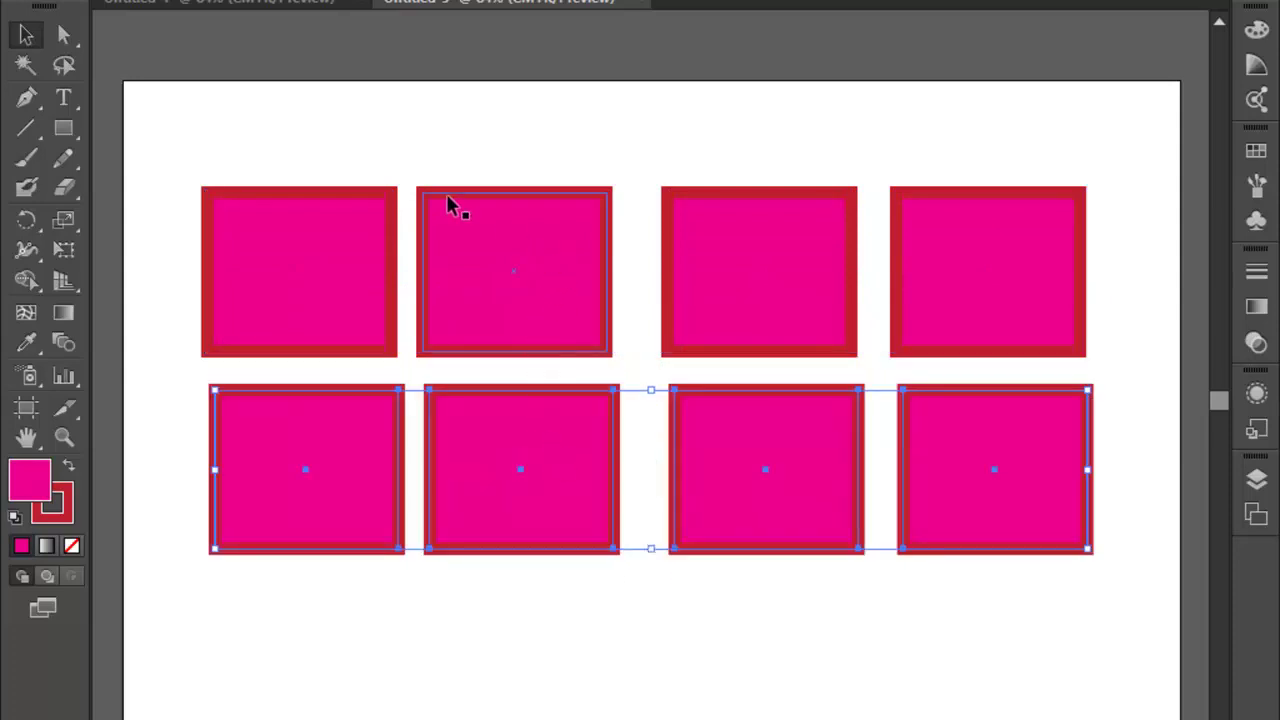
drag(155, 160, 1071, 260)
drag(774, 254, 769, 182)
Step: Move the duplicated row of four rectangles up close beneath the upper row and deselect it
click(741, 393)
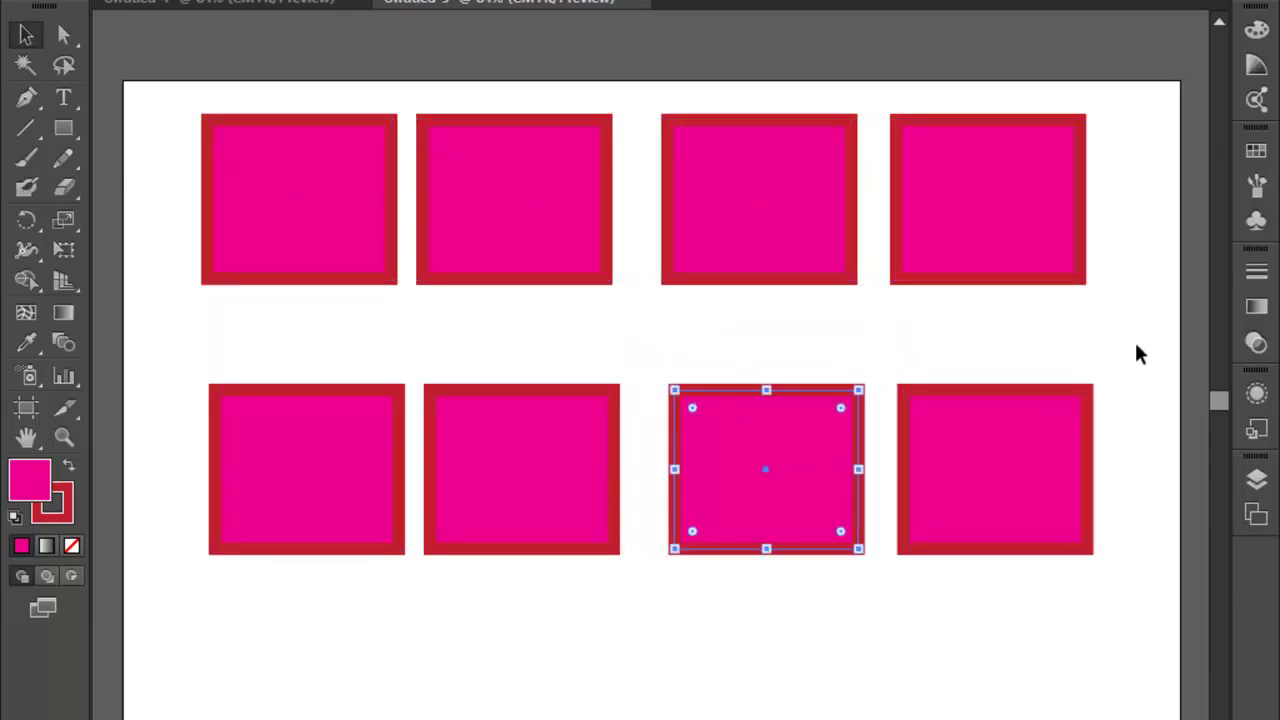
drag(1137, 323, 234, 494)
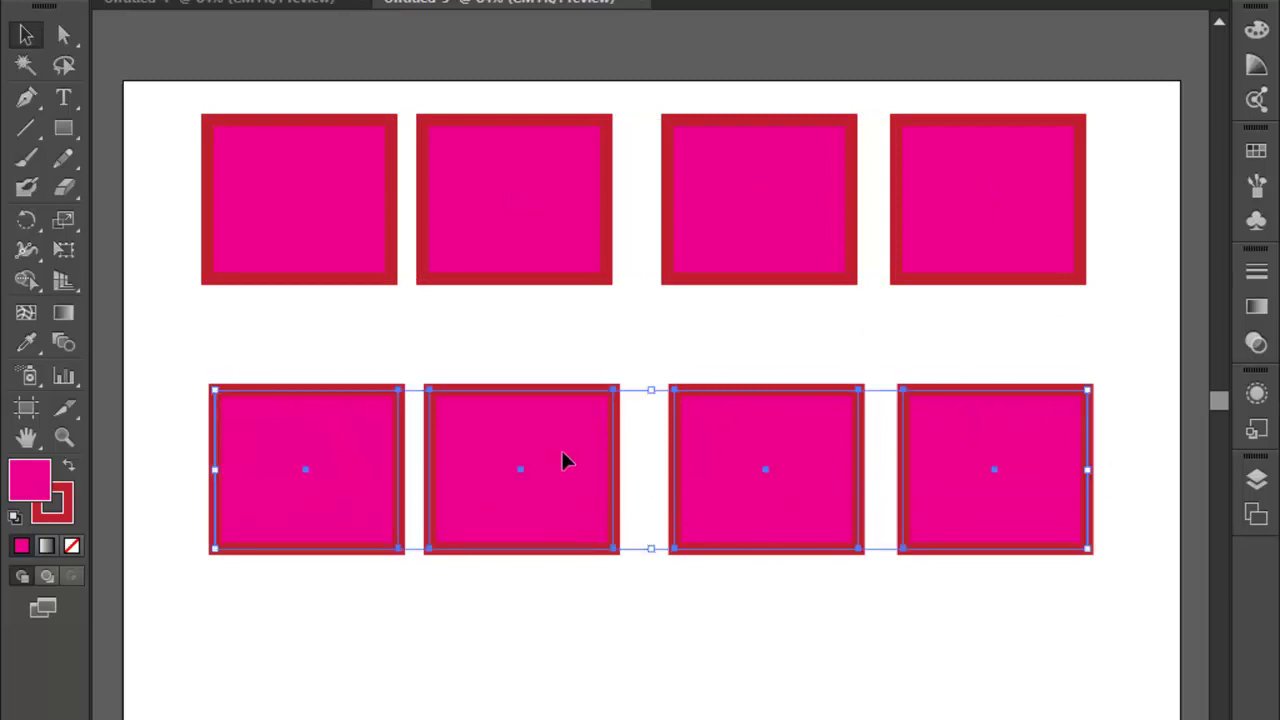
drag(566, 457, 551, 371)
click(815, 575)
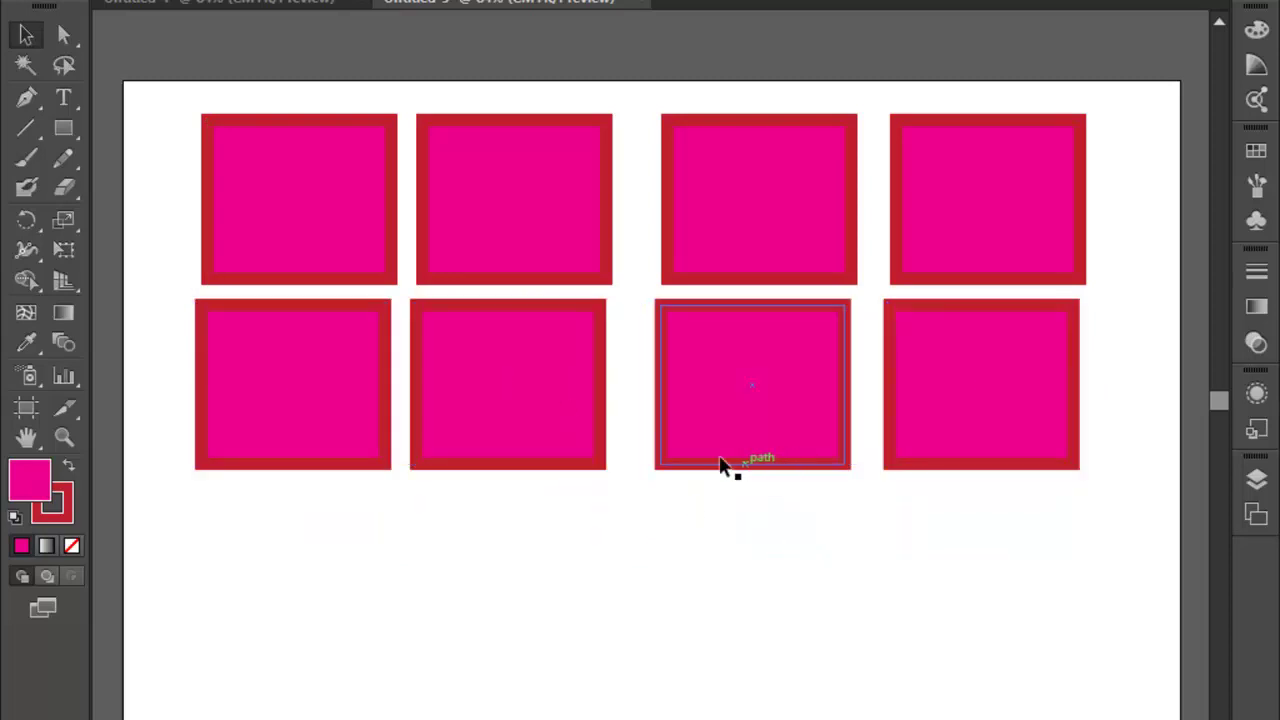
click(523, 414)
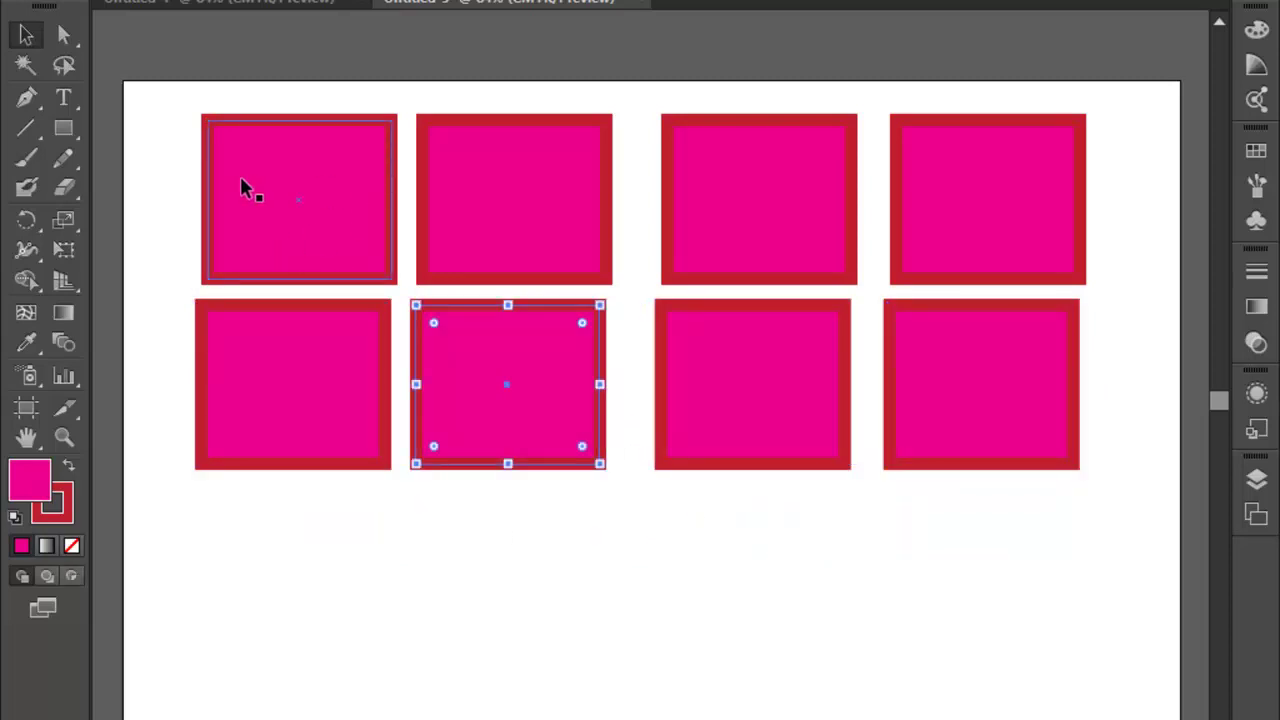
drag(150, 121, 1098, 200)
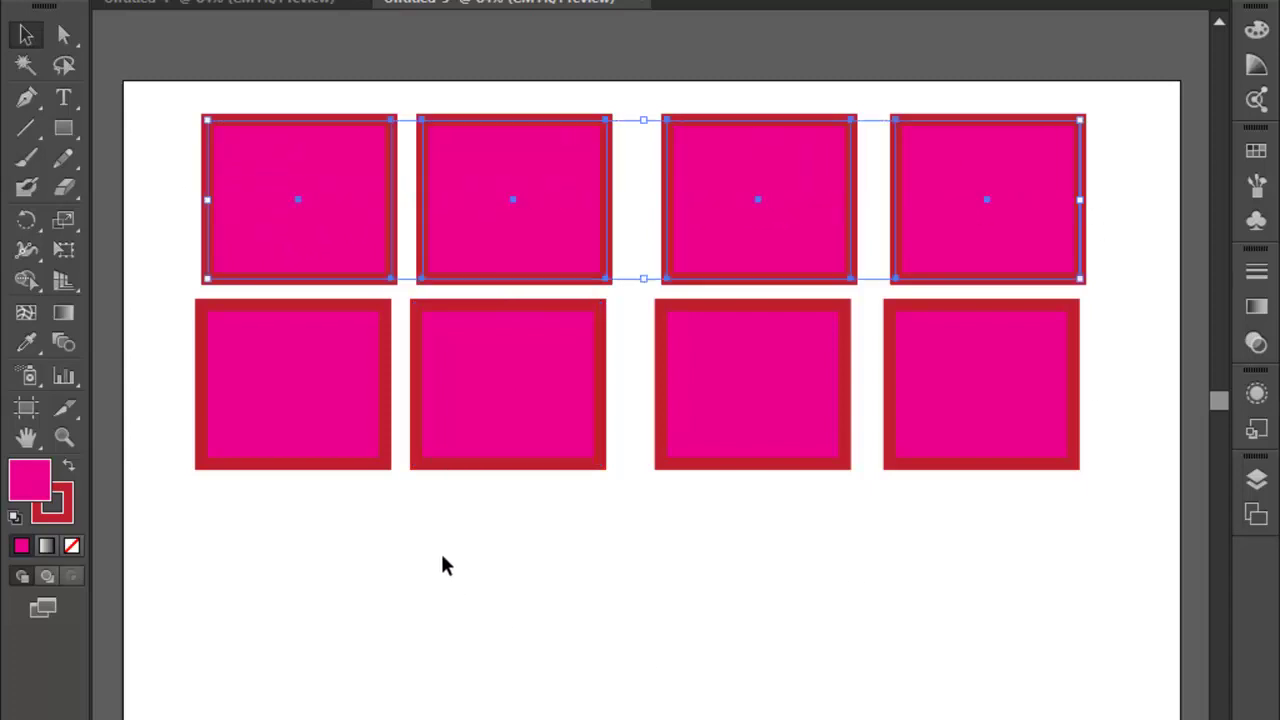
click(620, 652)
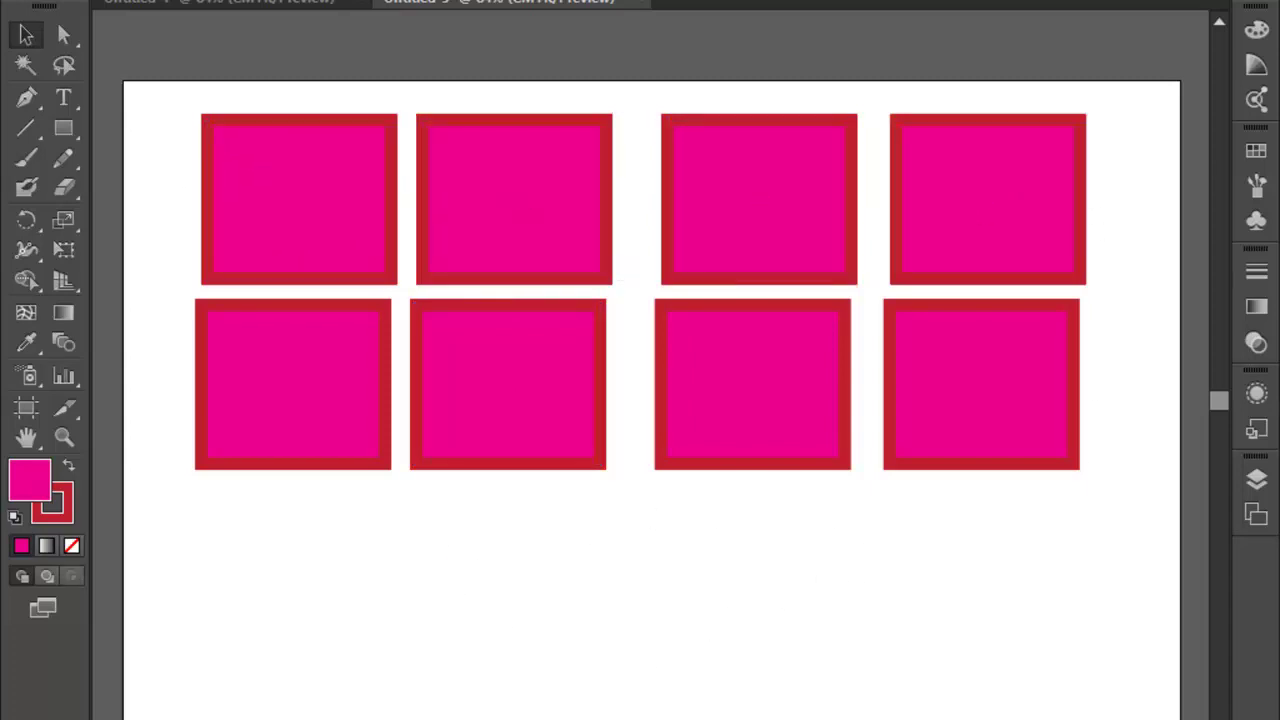
Step: Set a 10 pt stroke weight on the lower row's third, upper row's second and lower row's first rectangles
click(670, 322)
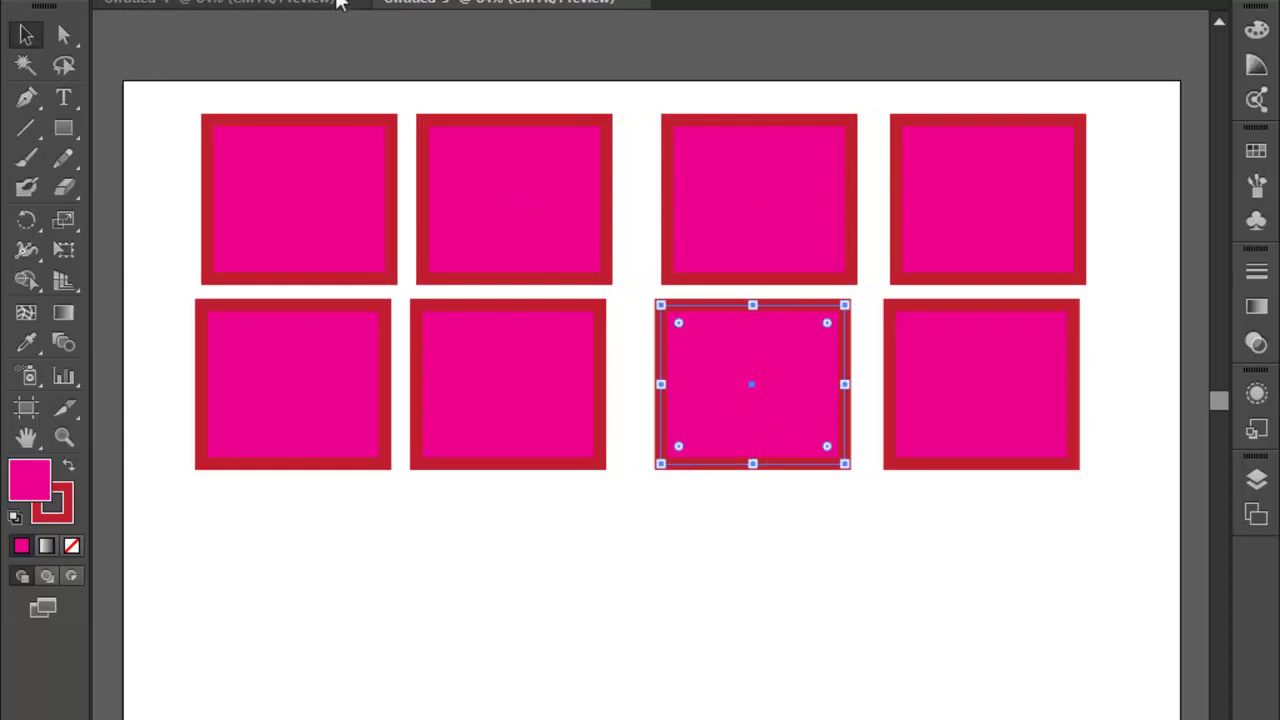
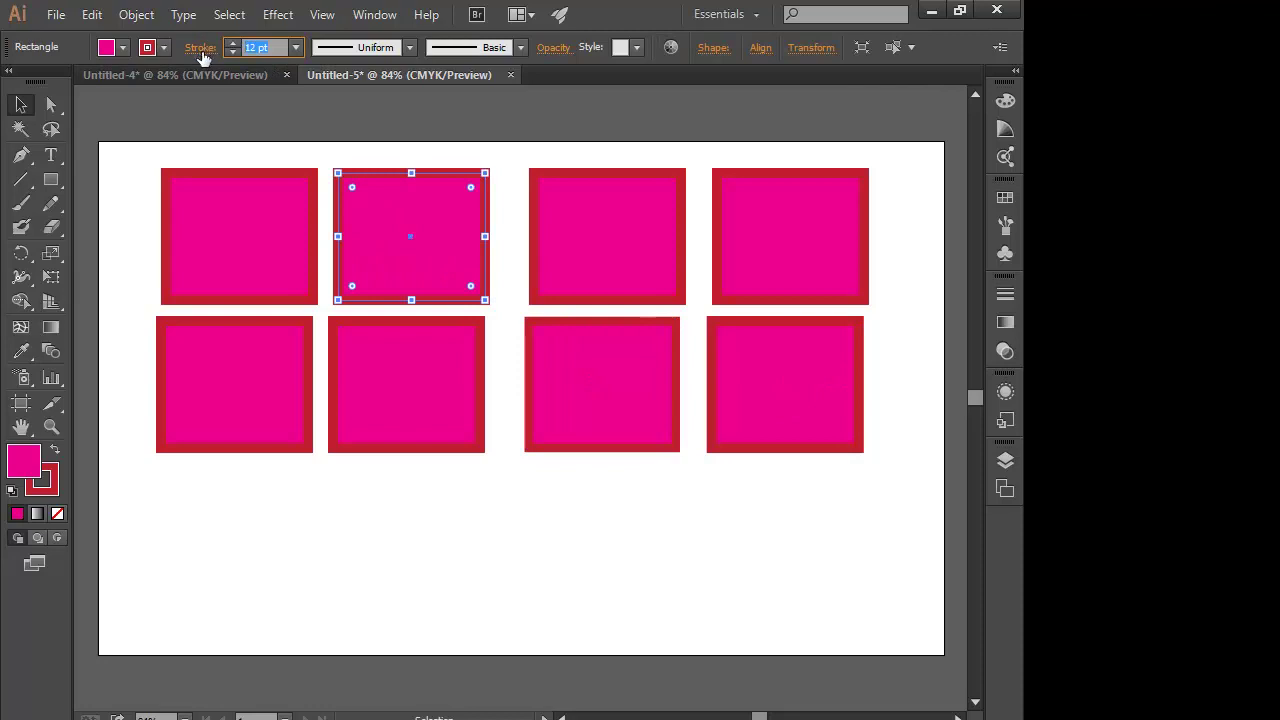
text(10)
click(126, 213)
click(204, 390)
click(270, 47)
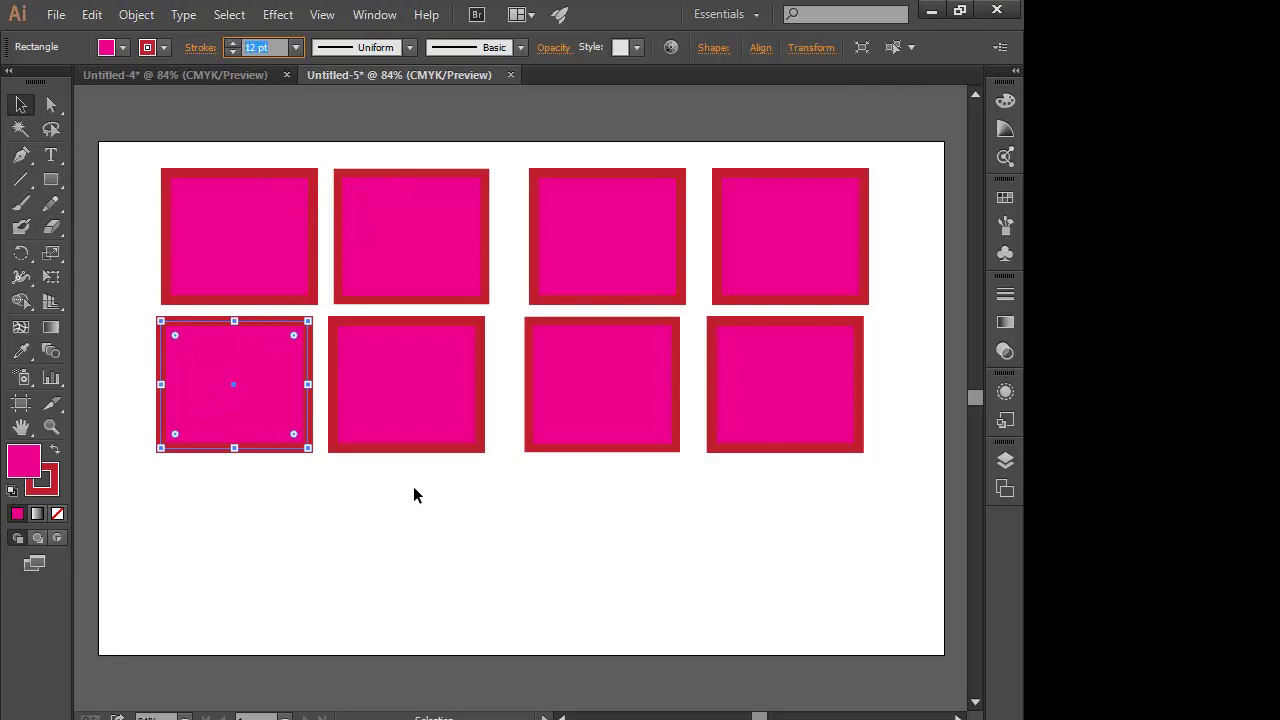
click(517, 552)
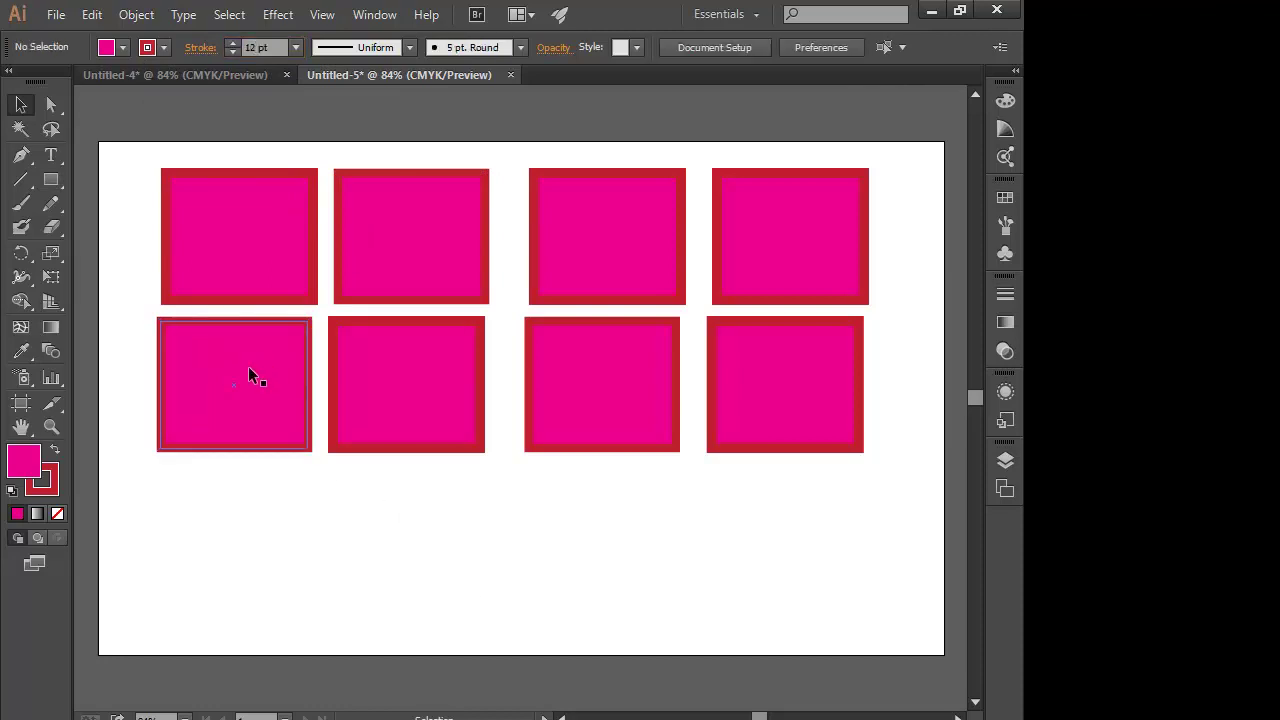
Step: Fill the first rectangle in the lower row with dark blue and the second one with green
click(246, 370)
click(108, 47)
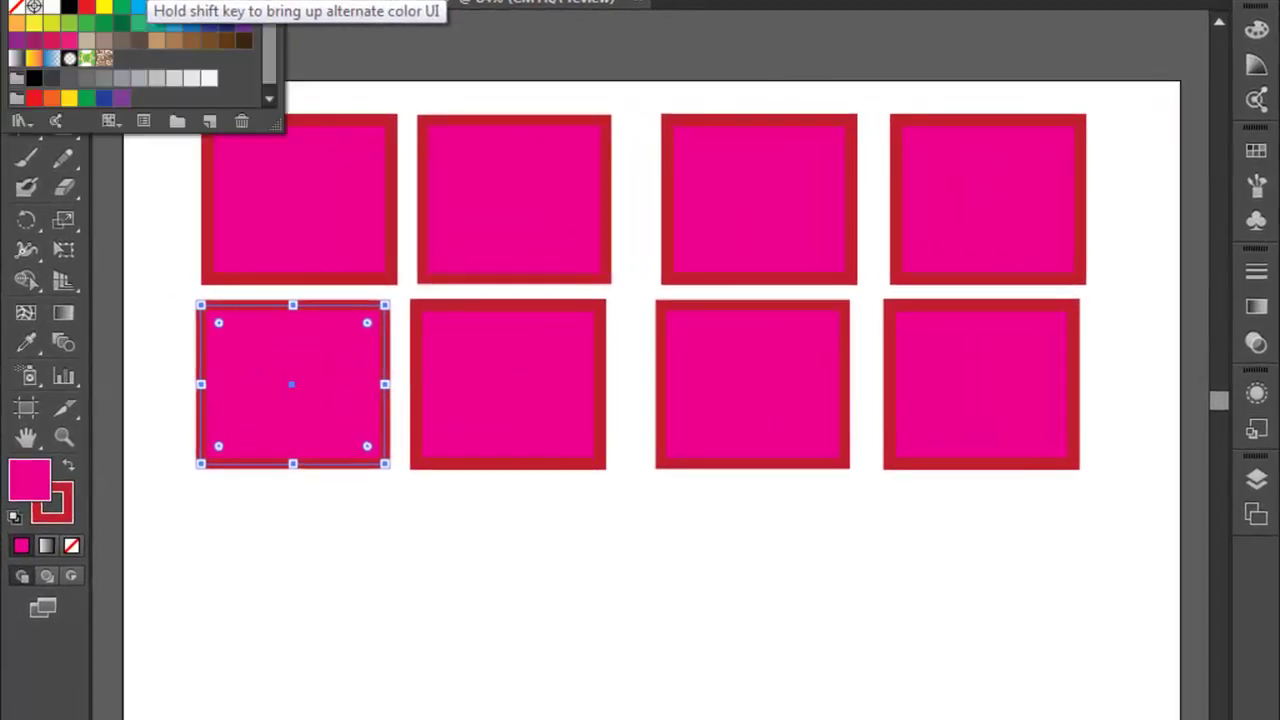
click(160, 15)
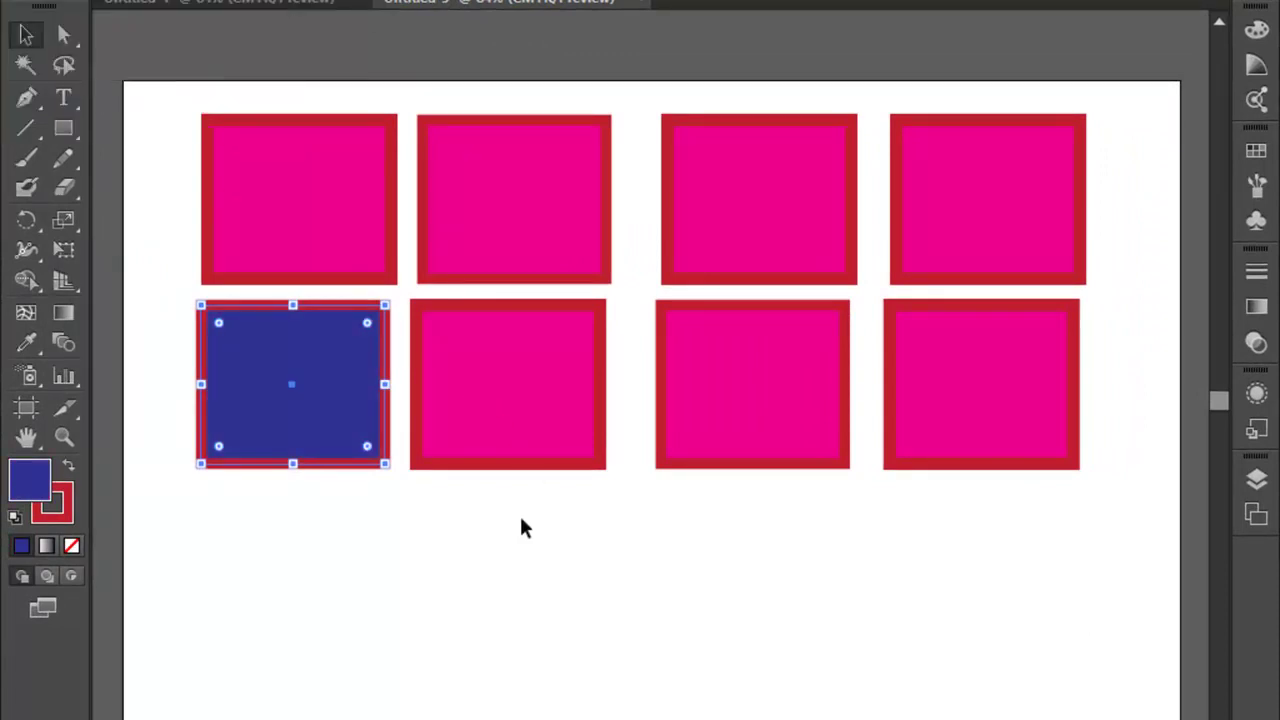
click(418, 306)
click(30, 2)
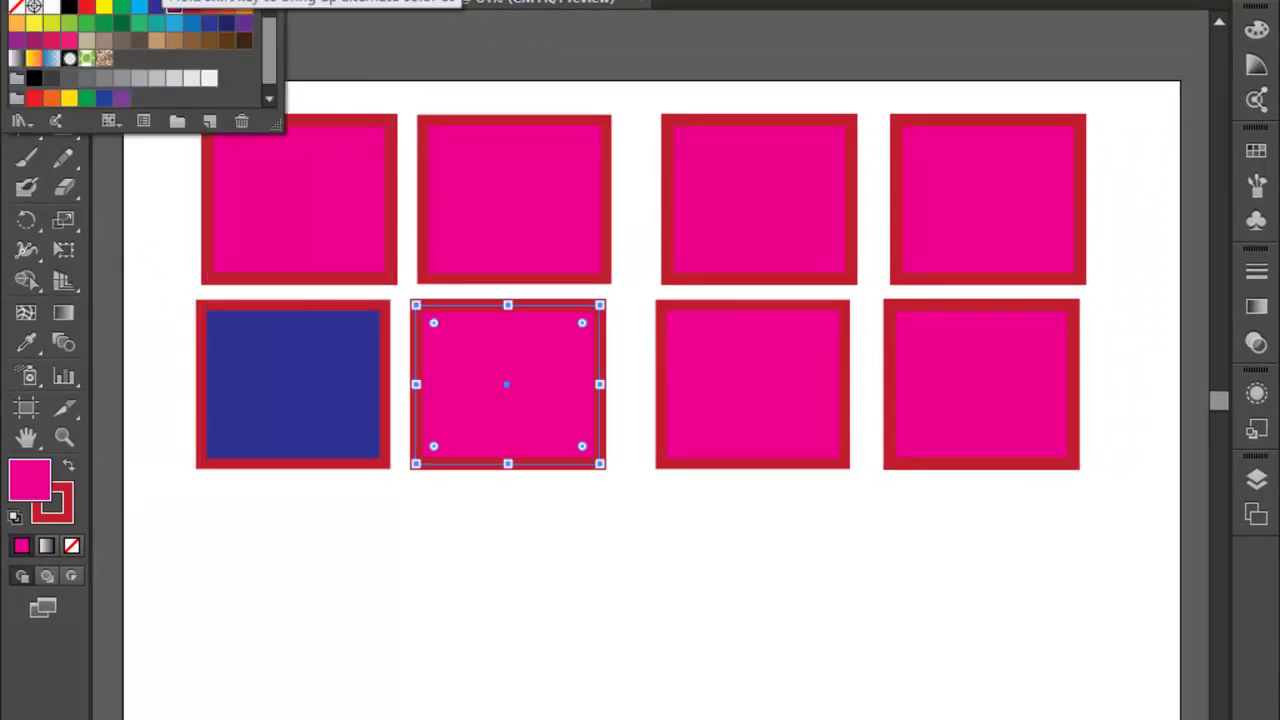
click(118, 14)
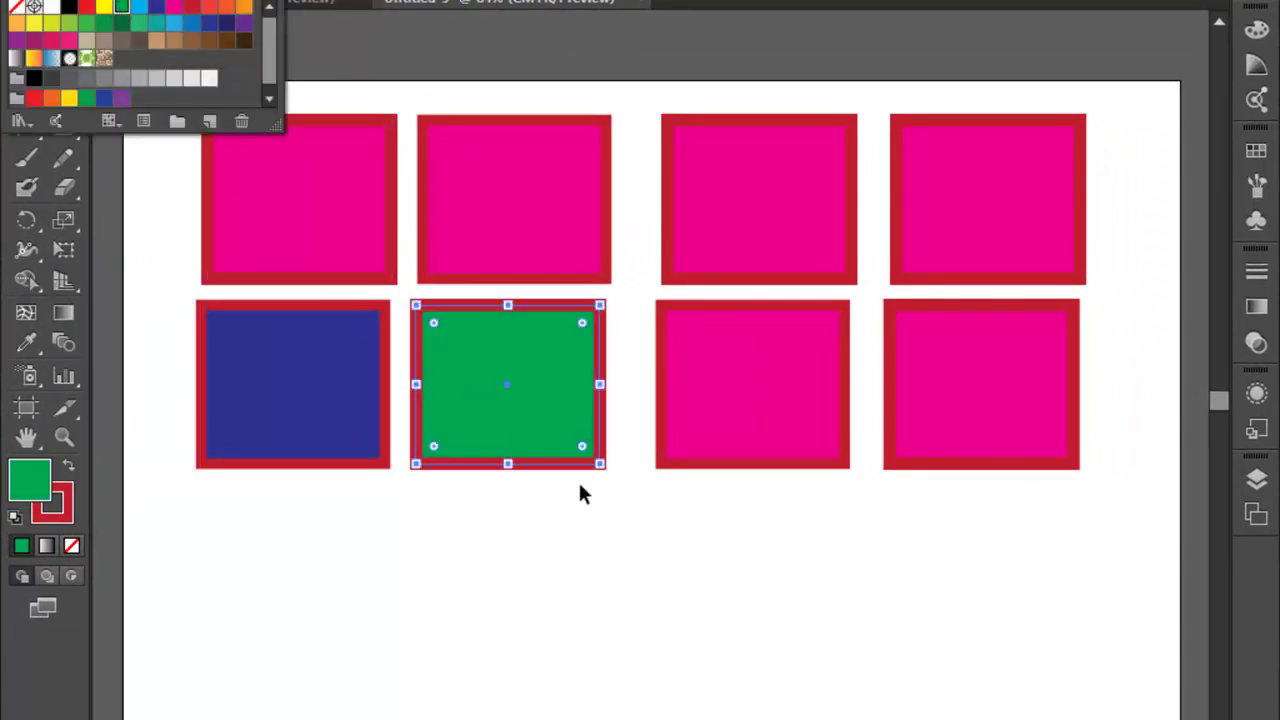
Step: Fill the third rectangle in the lower row with red and the fourth one with orange-red
click(736, 390)
click(30, 2)
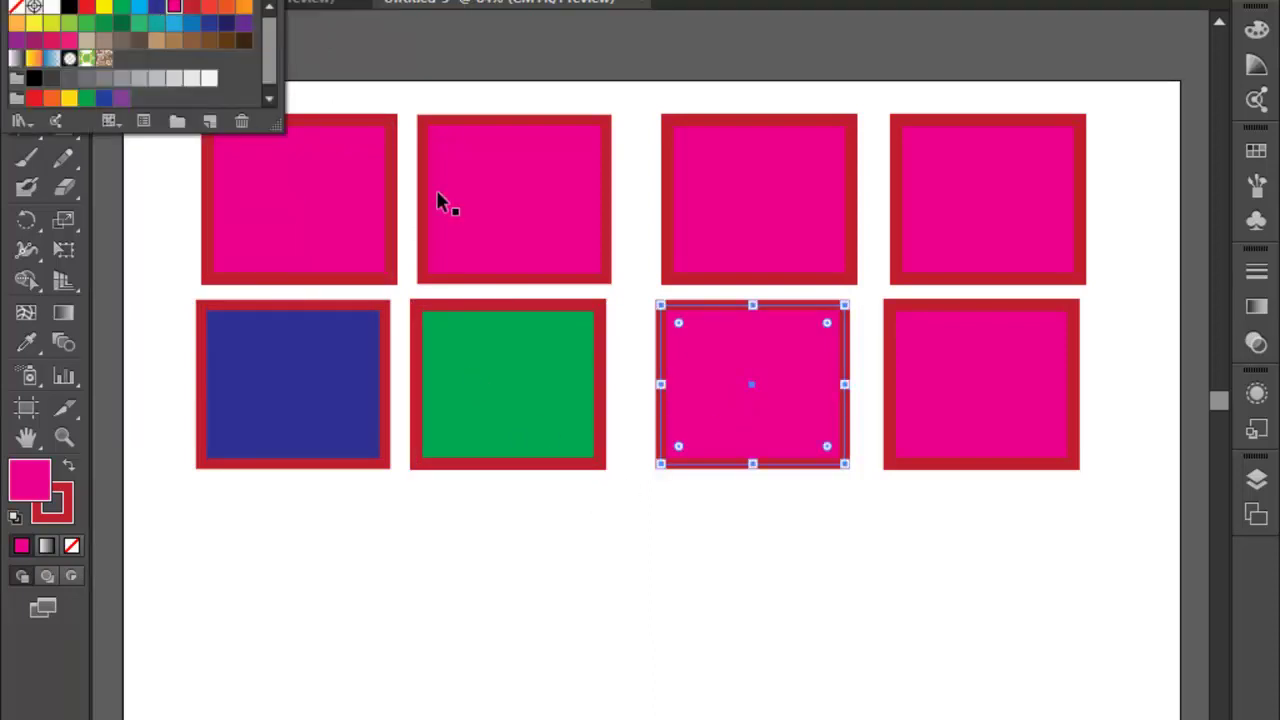
click(88, 8)
click(995, 445)
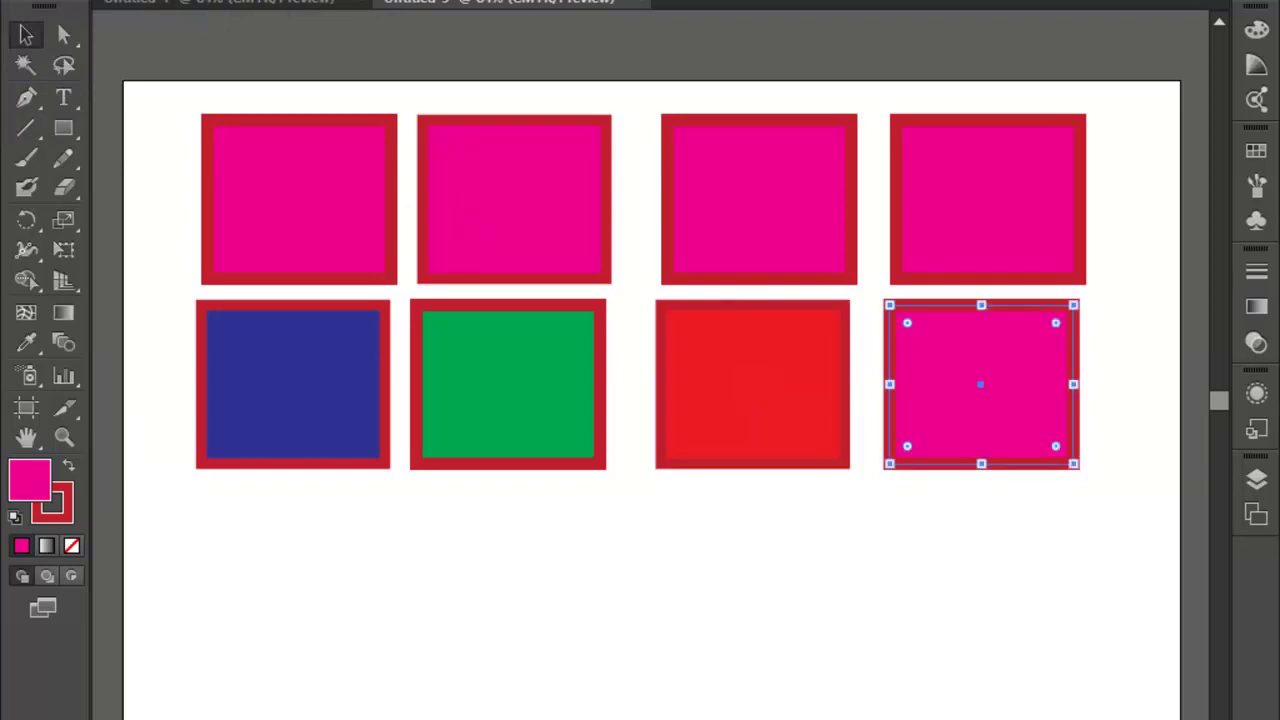
click(30, 2)
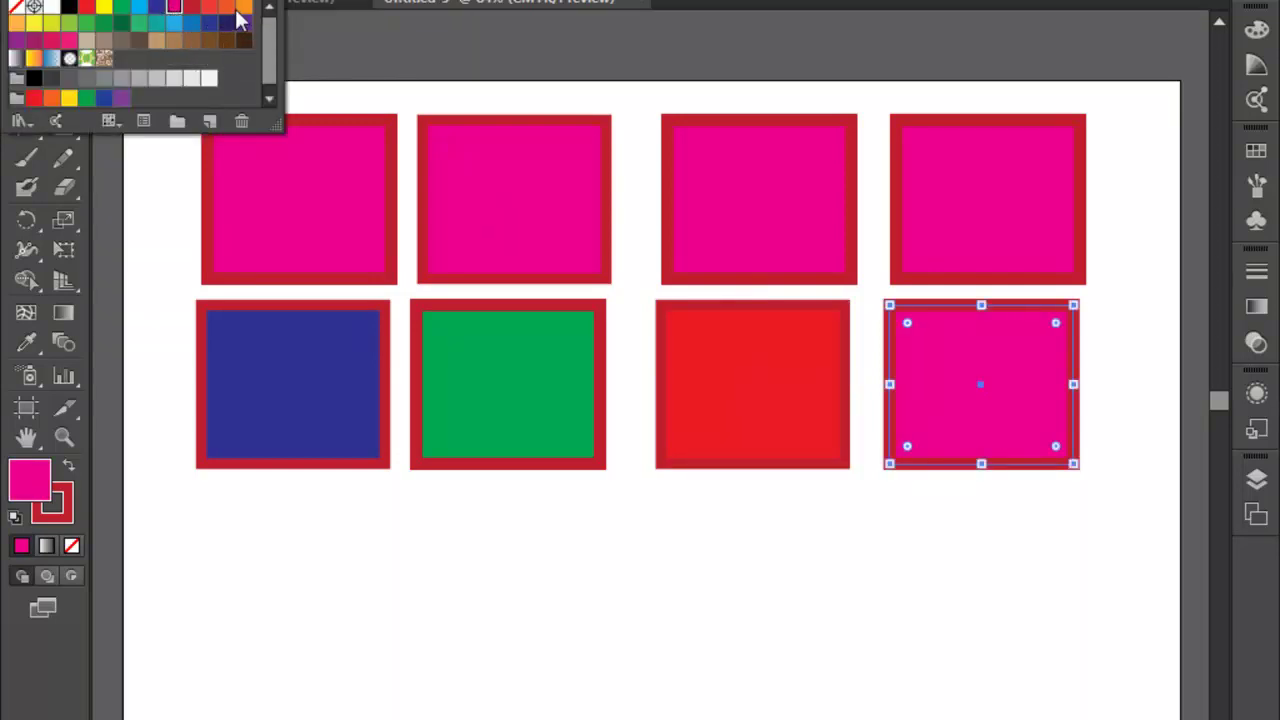
click(226, 8)
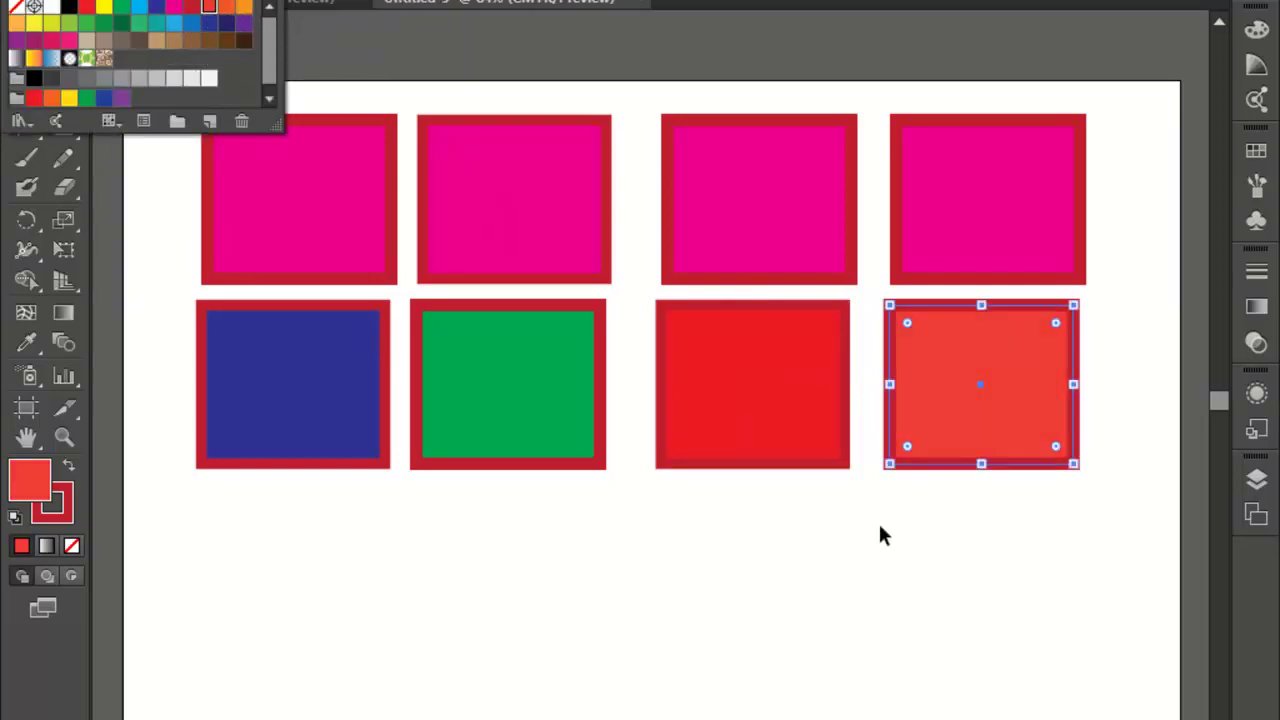
Step: Fill the third rectangle in the upper row with dark gray and deselect it
click(999, 226)
click(698, 190)
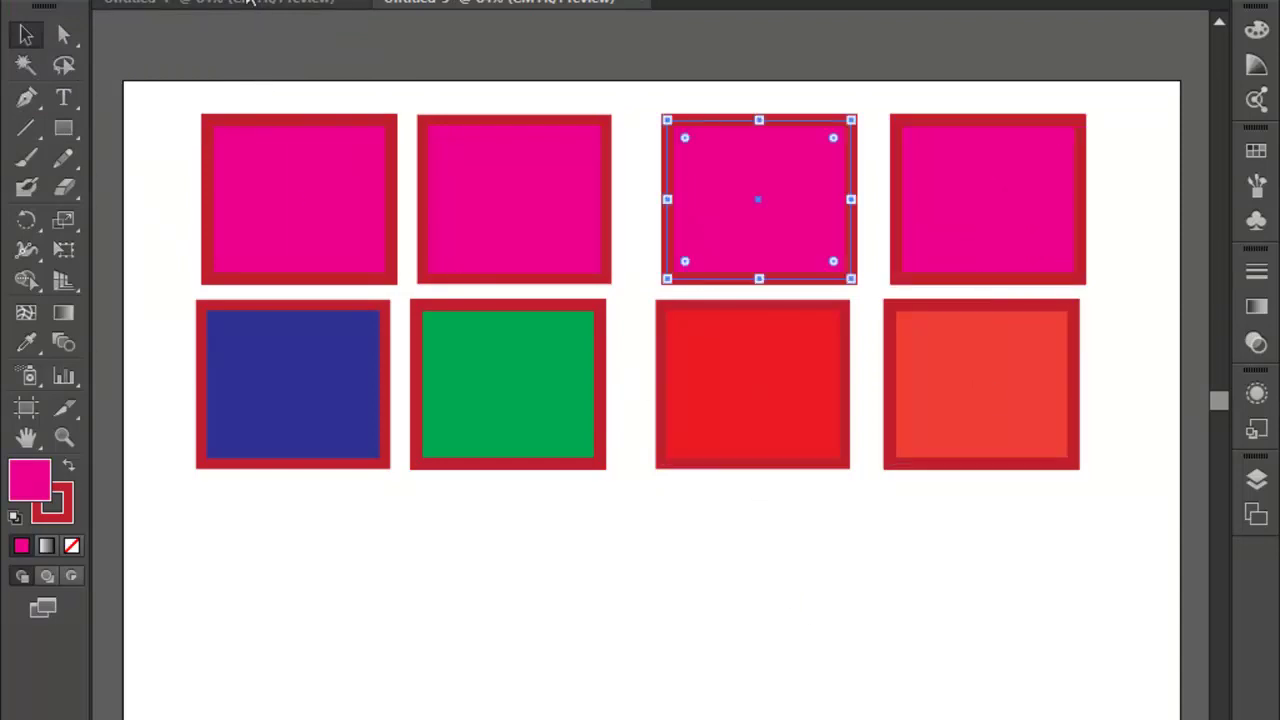
click(140, 3)
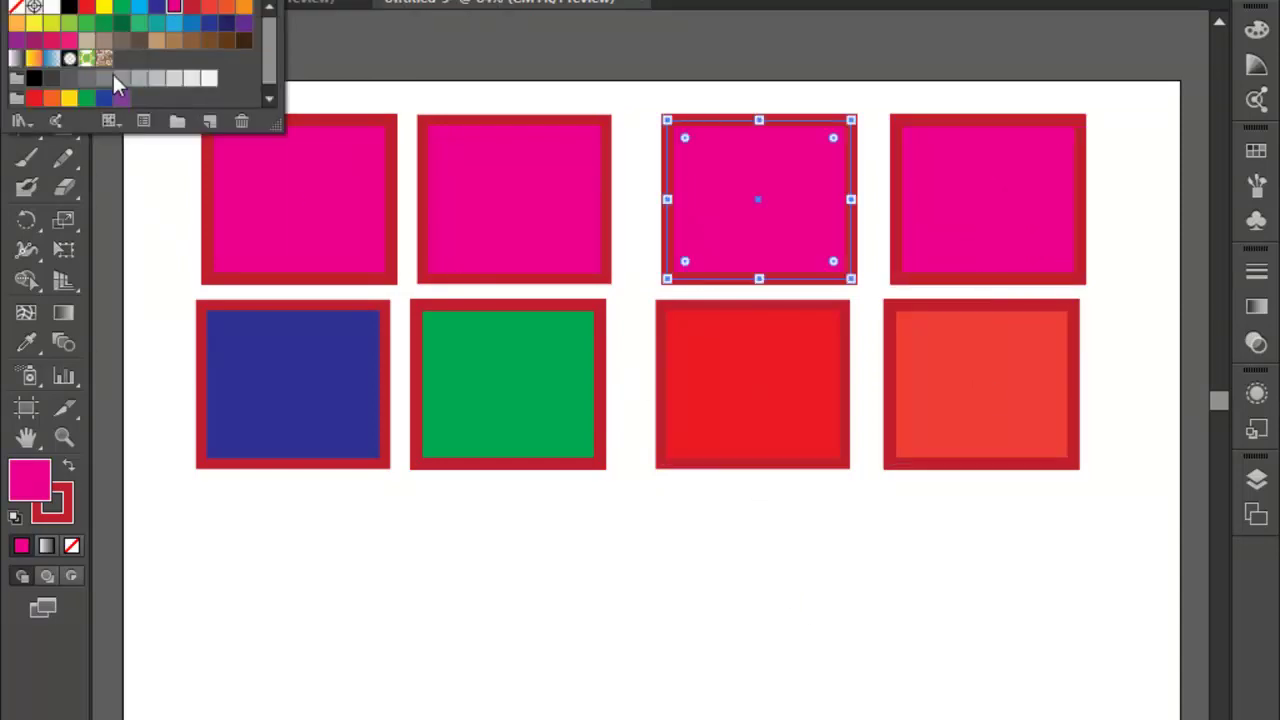
click(62, 80)
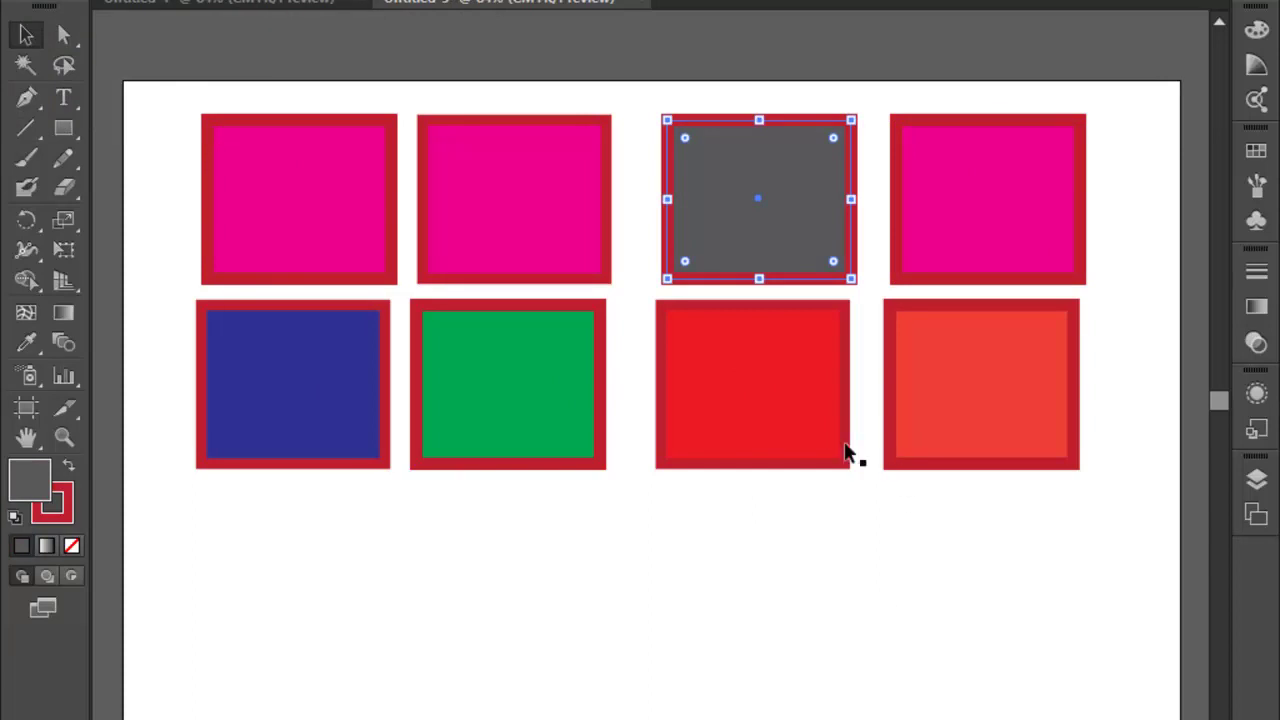
click(918, 632)
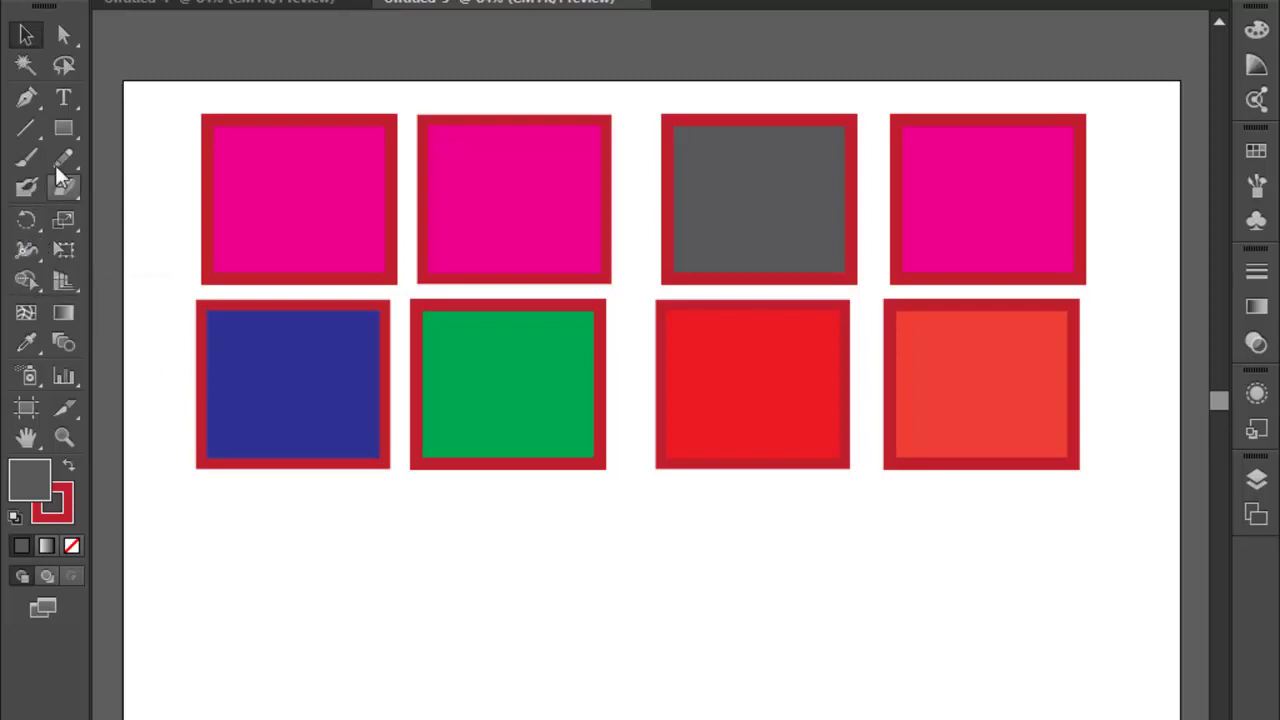
Step: Set the Magic Wand to match only Stroke Weight with a 5 pt tolerance, disabling Stroke Color
double_click(26, 64)
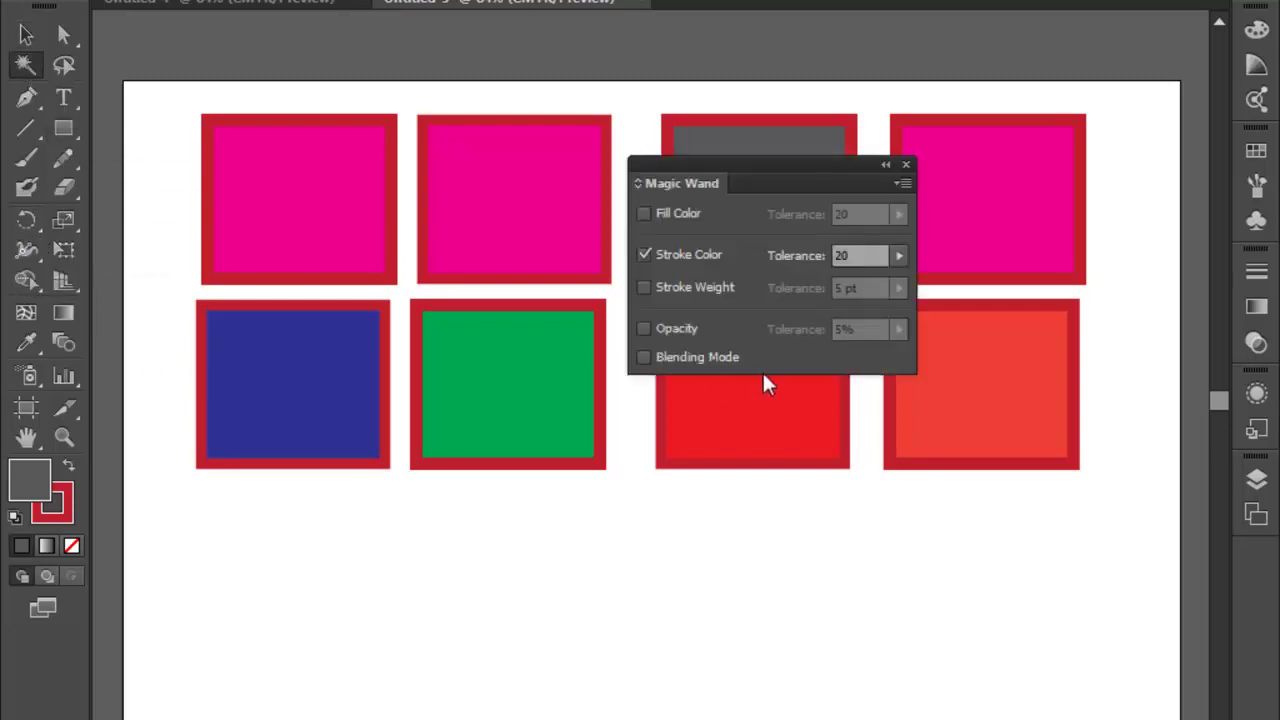
click(644, 288)
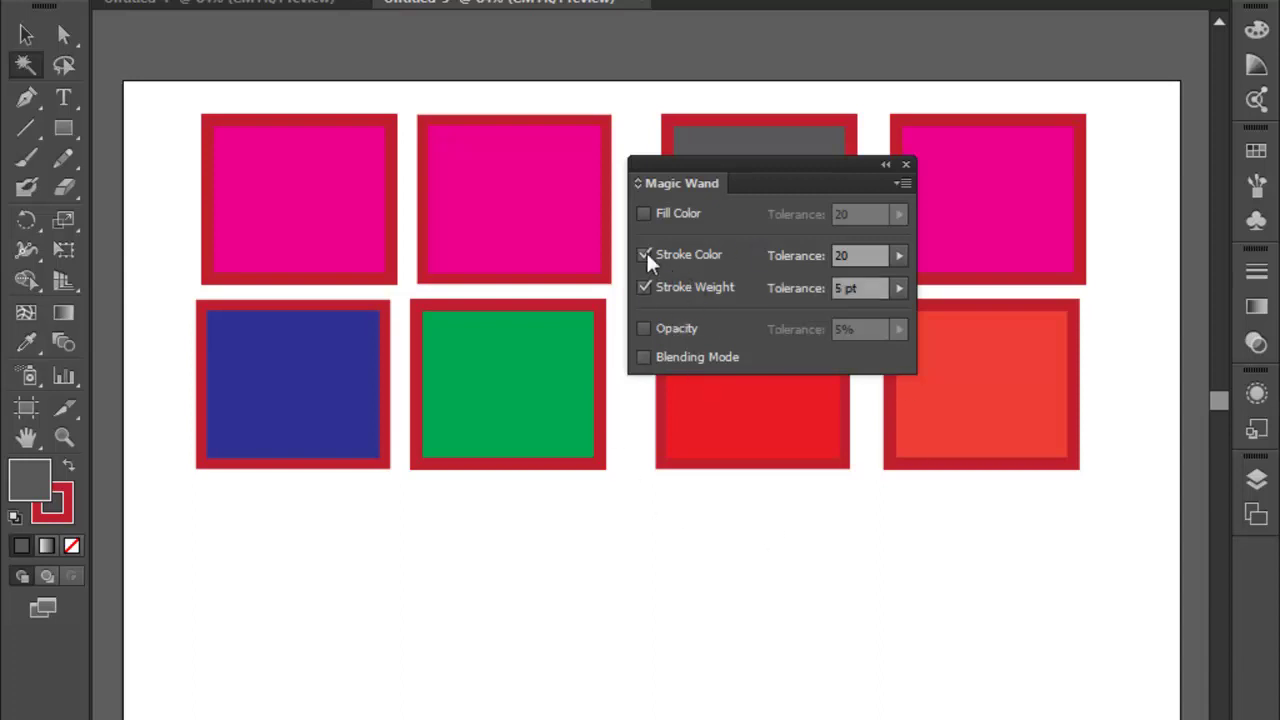
click(644, 254)
click(887, 380)
click(906, 166)
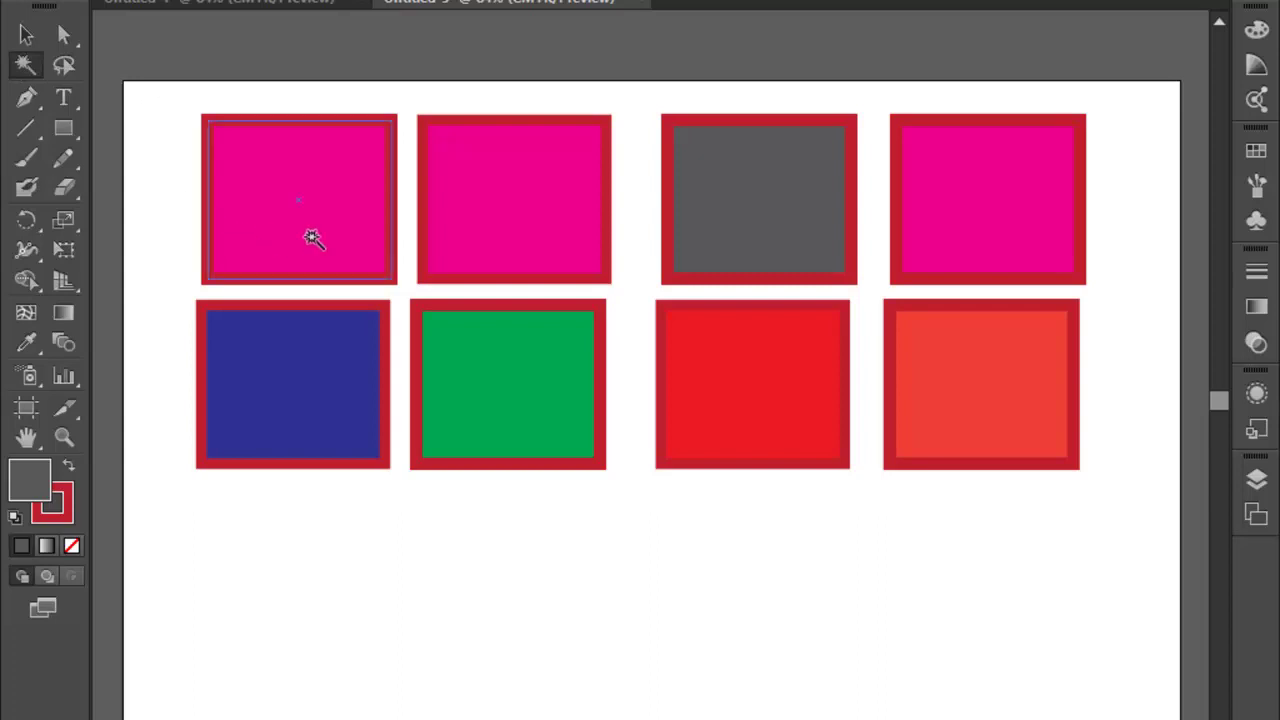
Step: Select all rectangles with a stroke weight similar to the upper row's first rectangle using the Magic Wand, and deselect them
click(394, 150)
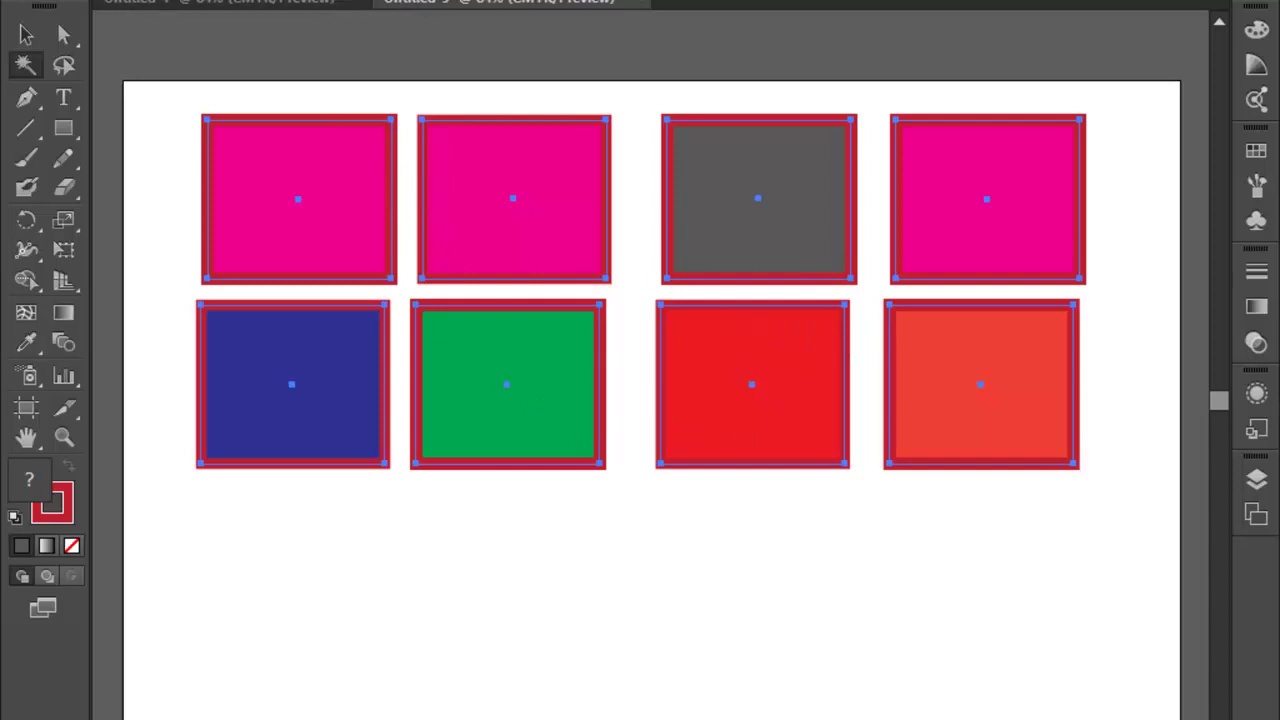
click(171, 157)
click(255, 170)
click(26, 34)
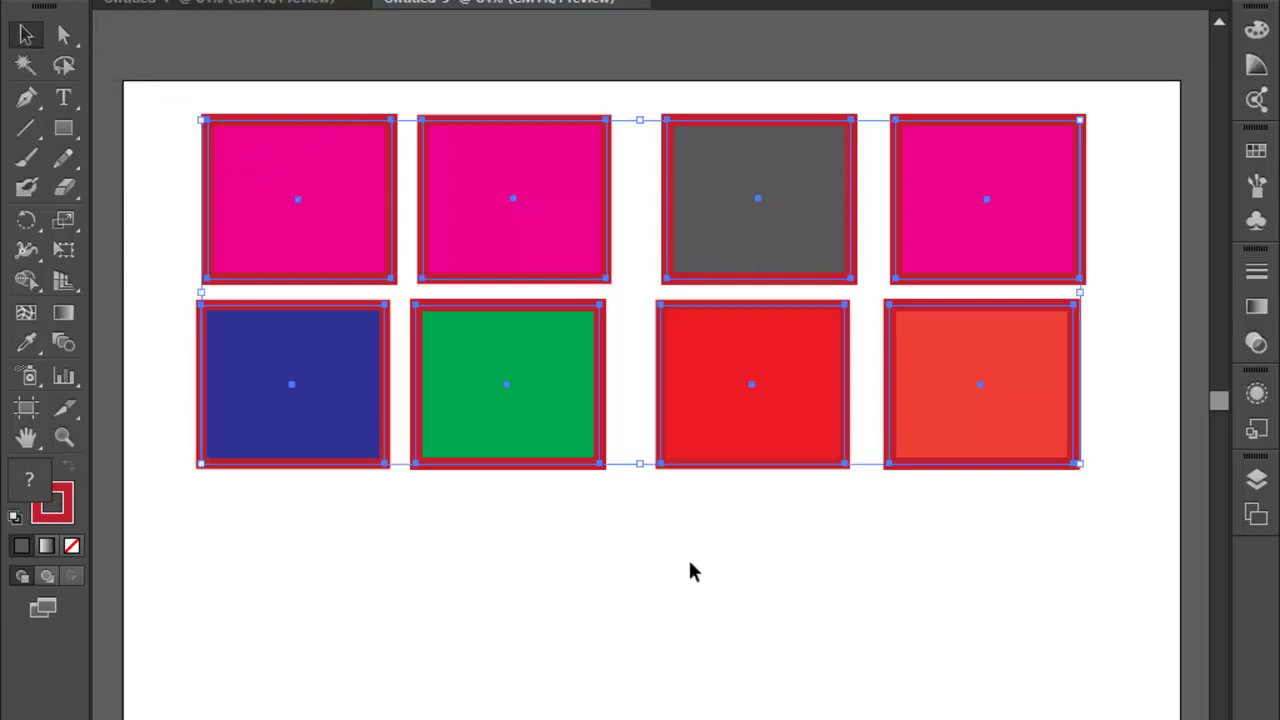
click(808, 612)
Step: Reduce the stroke weight of the green and the dark gray rectangles, and clear the selection
click(571, 323)
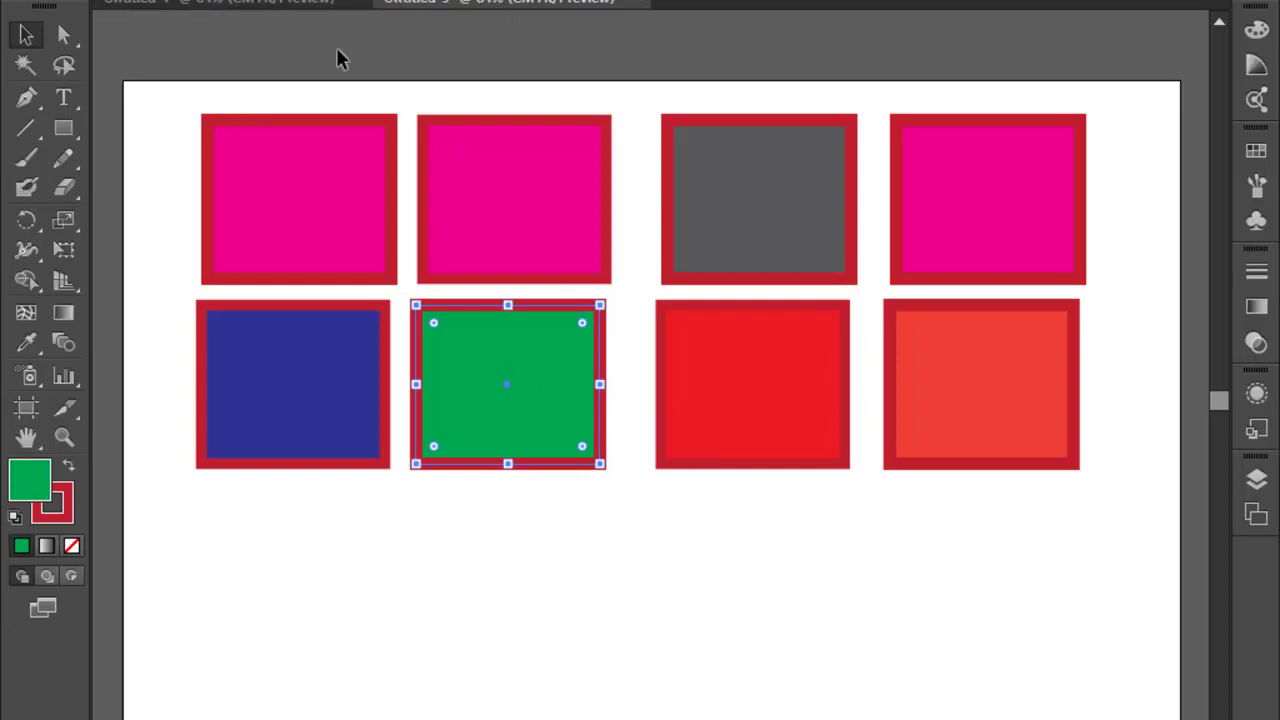
click(575, 512)
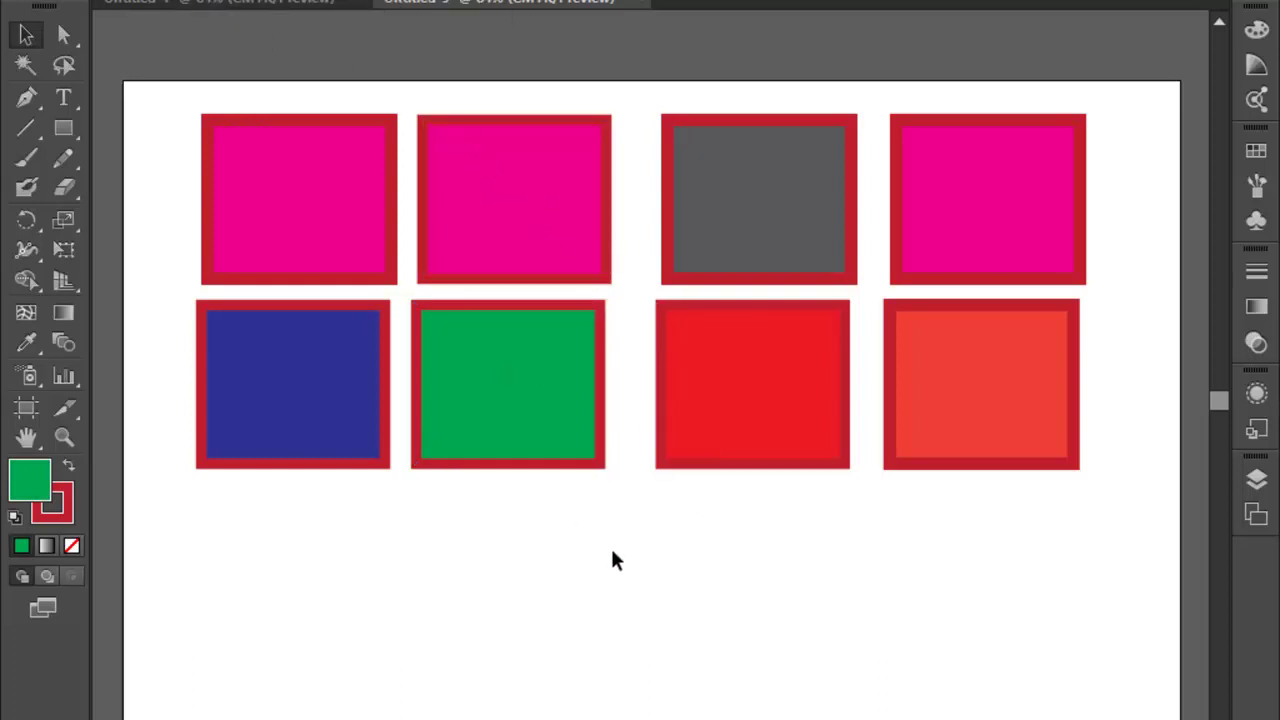
click(766, 417)
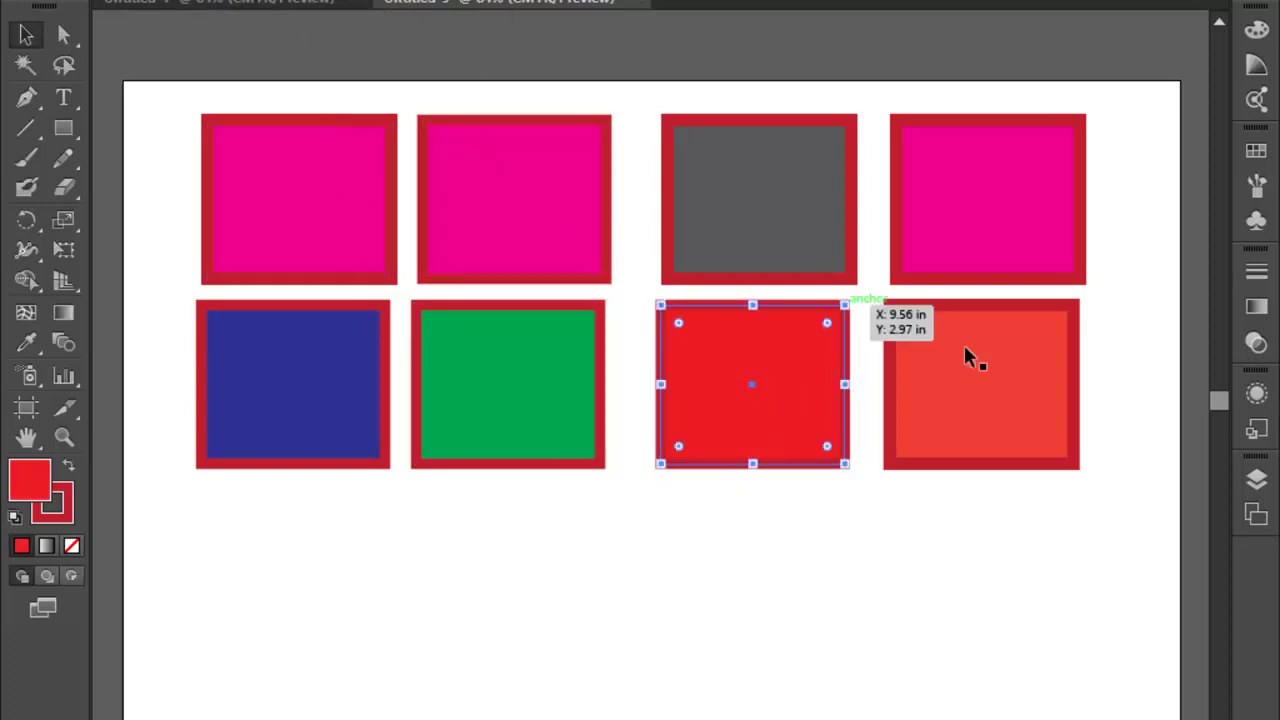
click(795, 205)
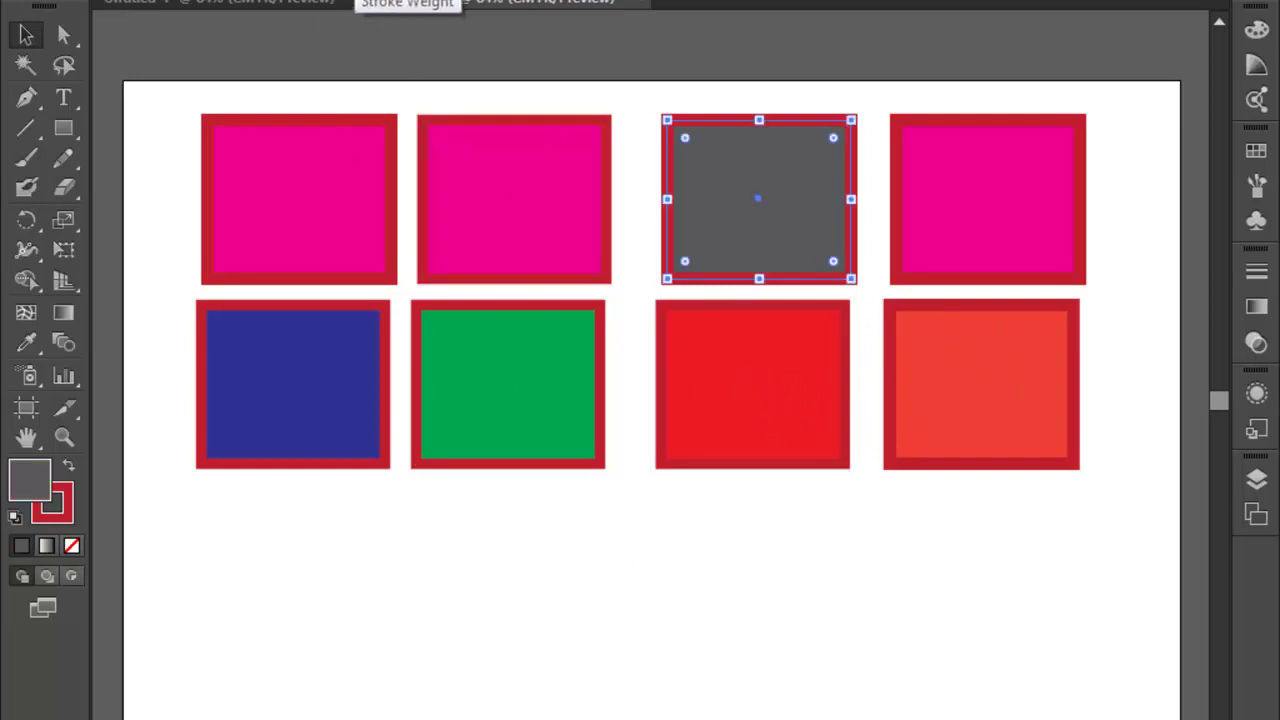
click(625, 540)
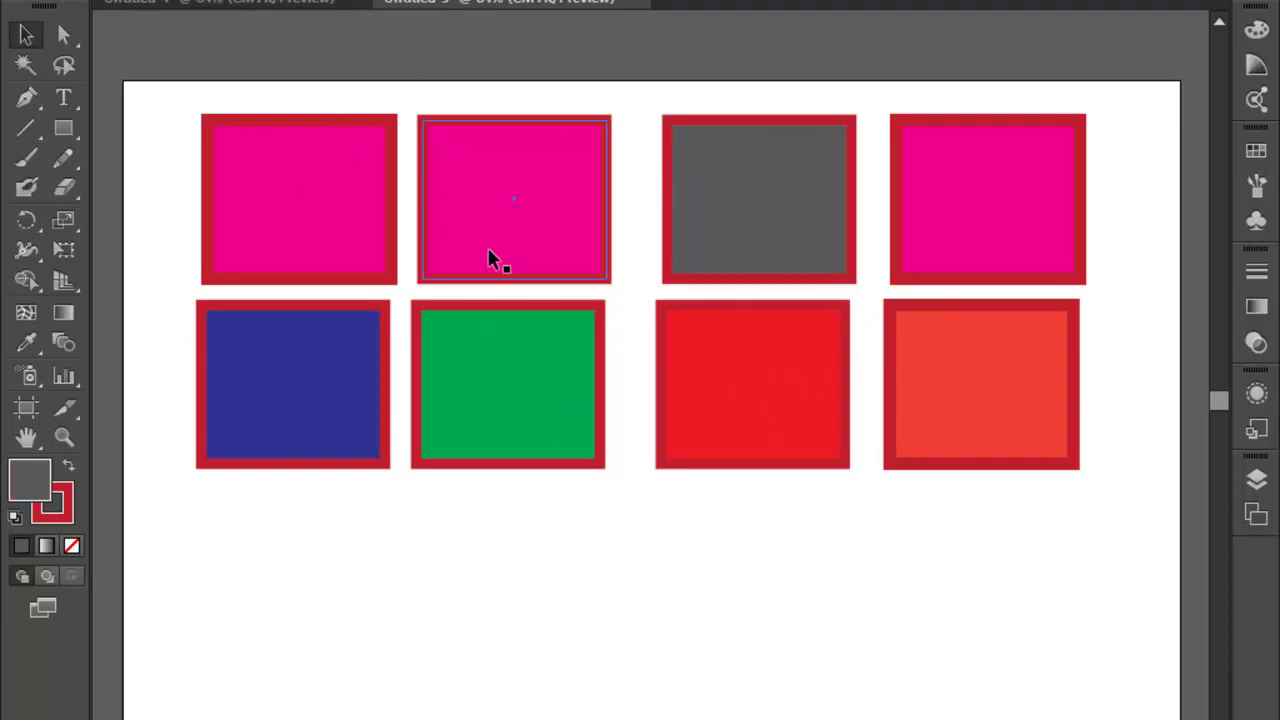
Step: Select all rectangles with a stroke weight similar to the dark gray rectangle's using the Magic Wand
click(25, 65)
click(683, 212)
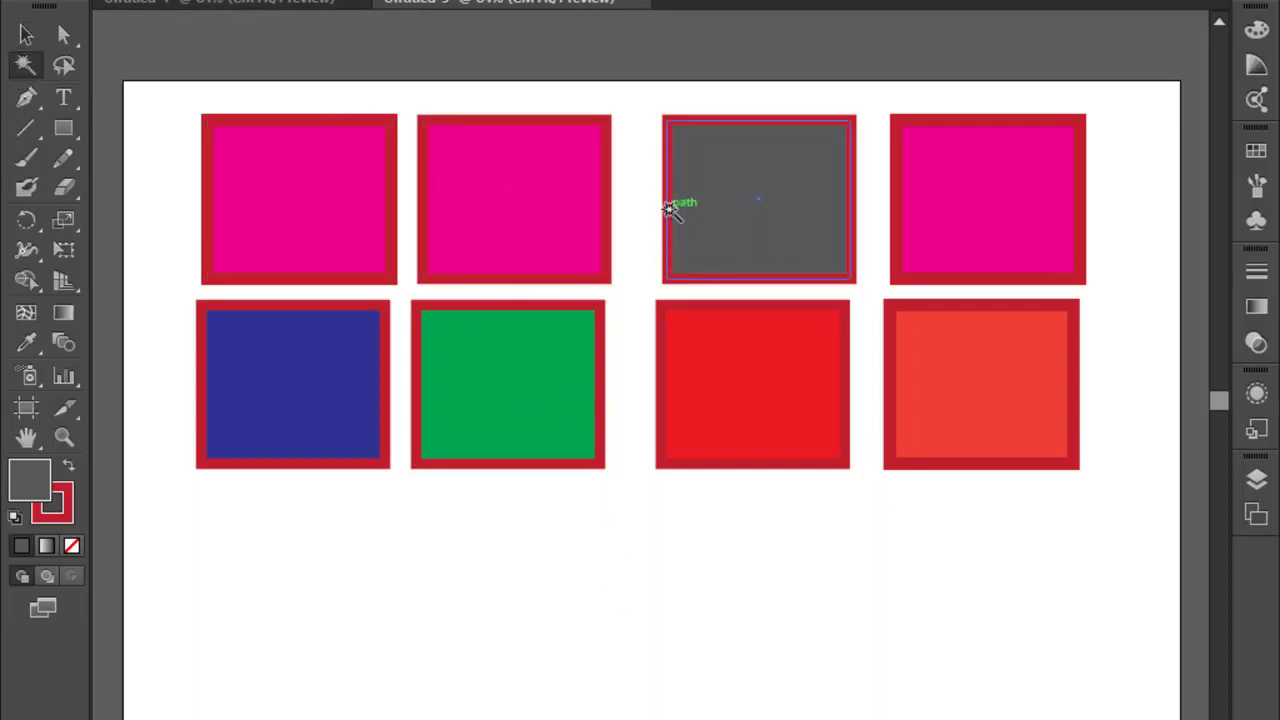
click(670, 207)
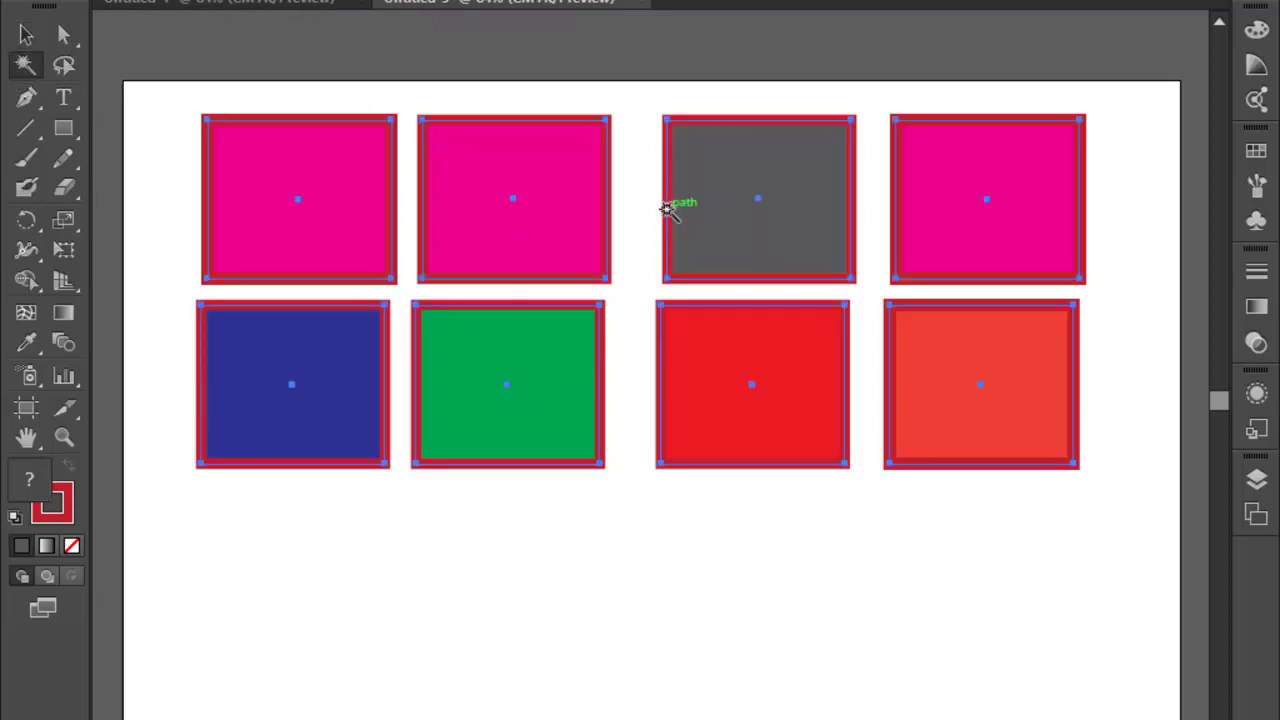
Step: Check the Magic Wand's matching options, and test-select the rectangles whose stroke weight is similar to the green one's, clearing the selection
double_click(25, 65)
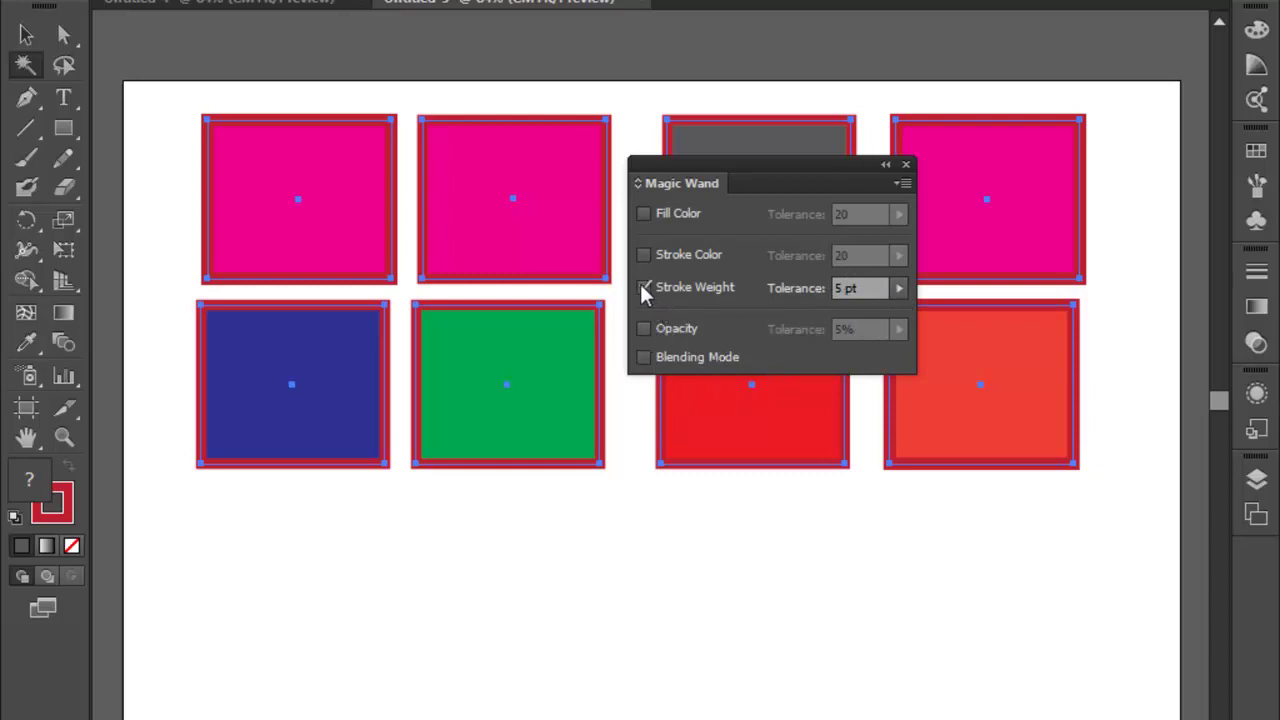
click(737, 528)
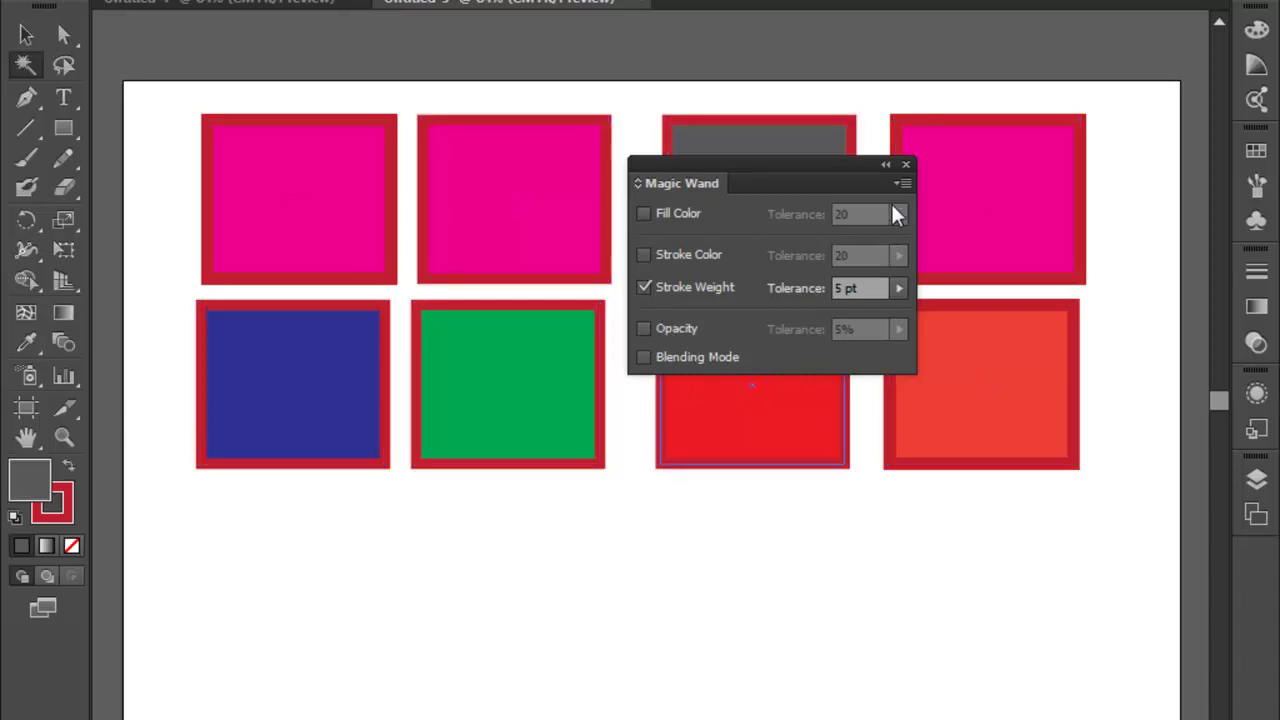
click(906, 165)
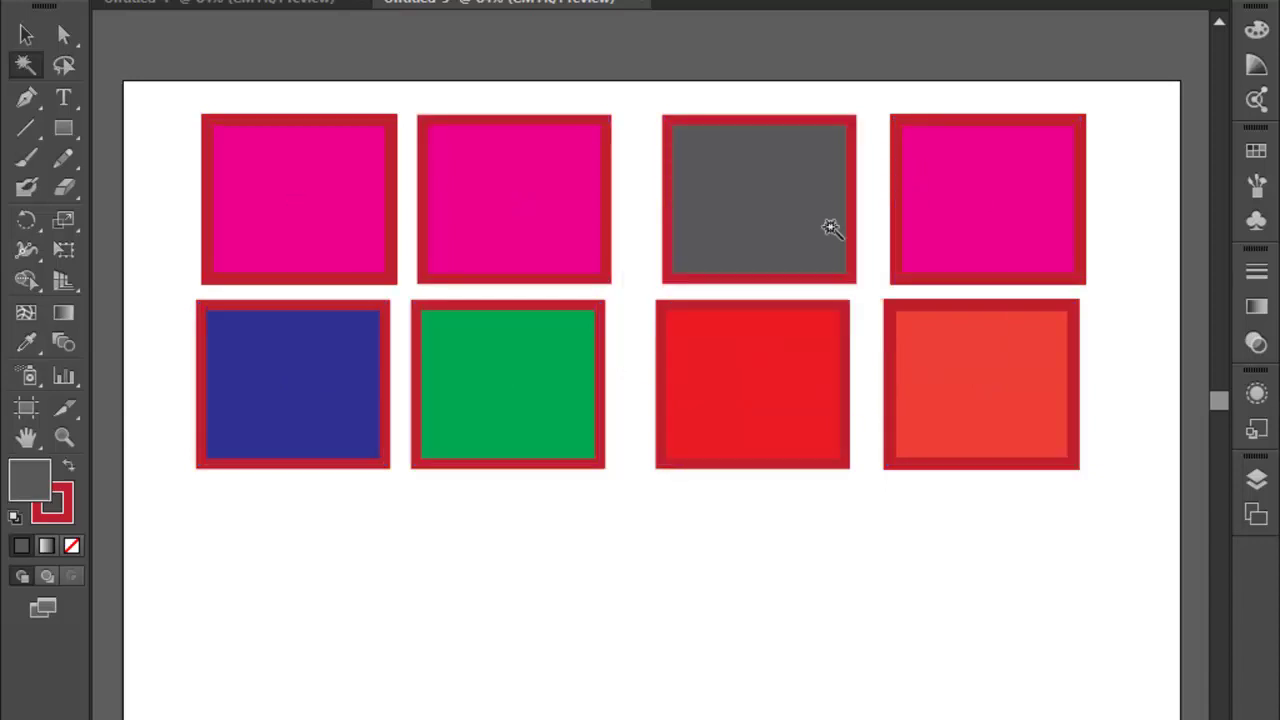
click(604, 345)
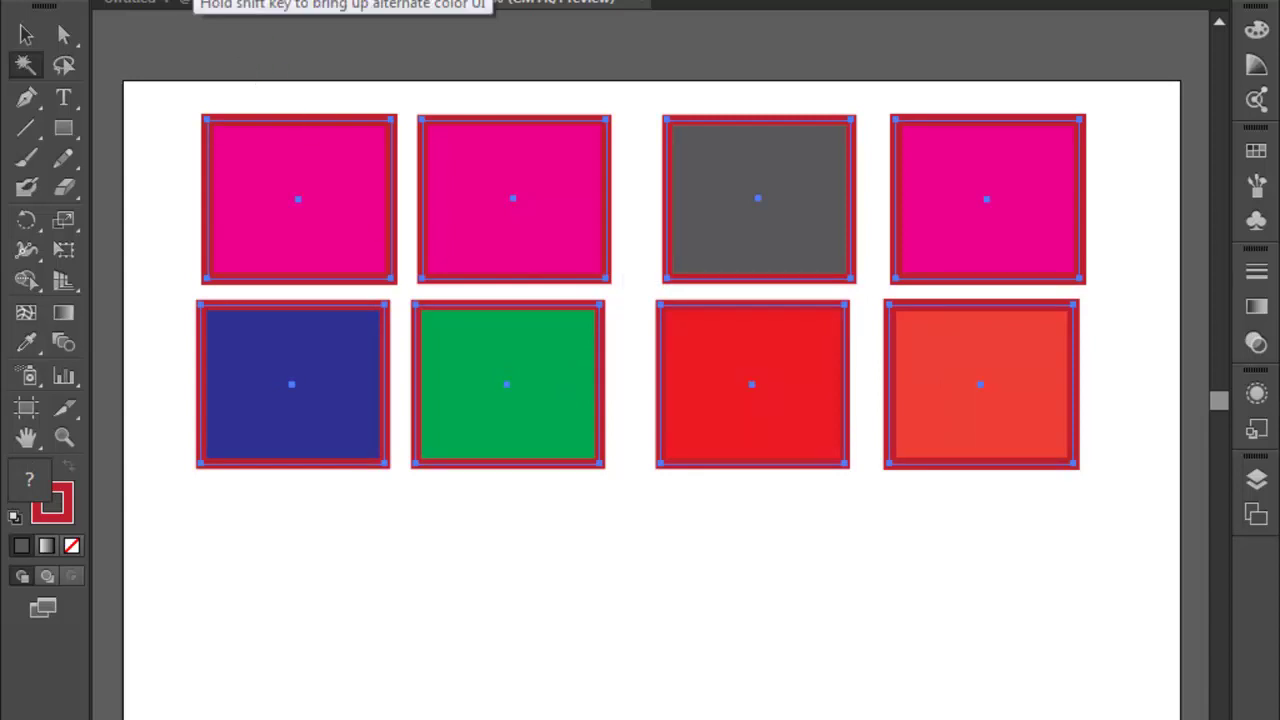
click(629, 597)
Step: Change the stroke color of the upper row's second rectangle to blue and of the dark gray rectangle to black
click(26, 38)
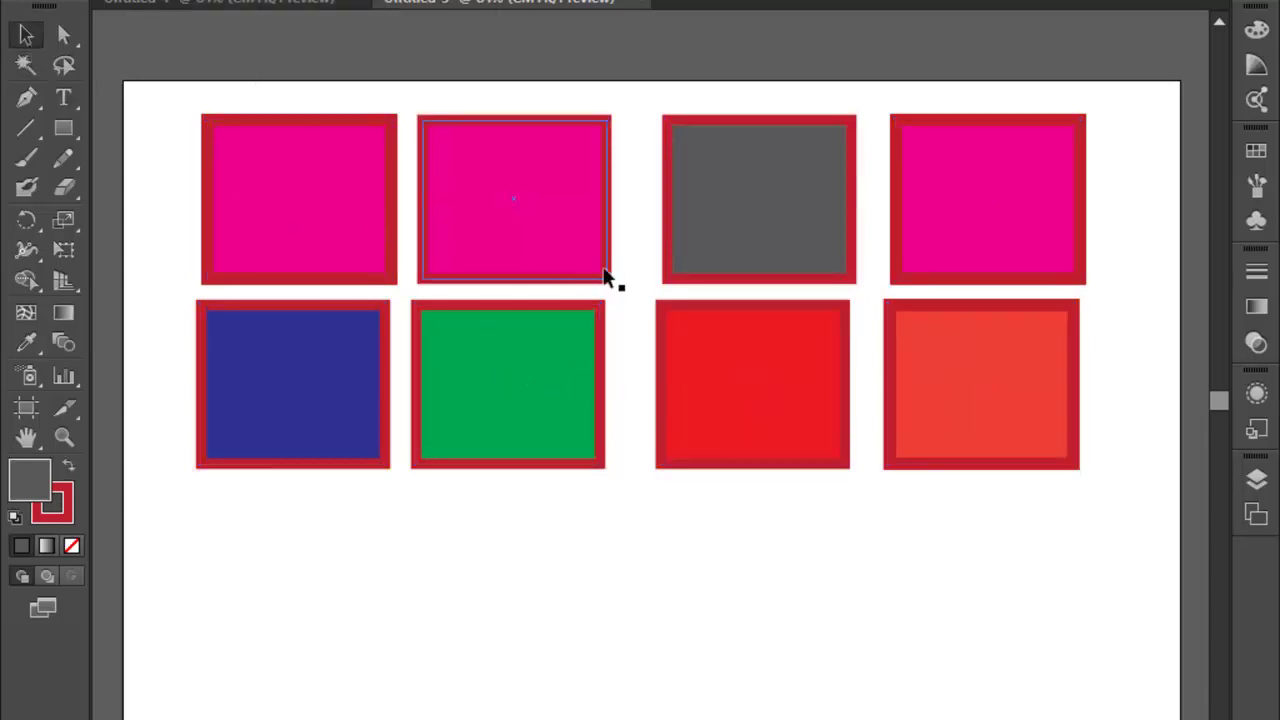
click(604, 232)
click(205, 2)
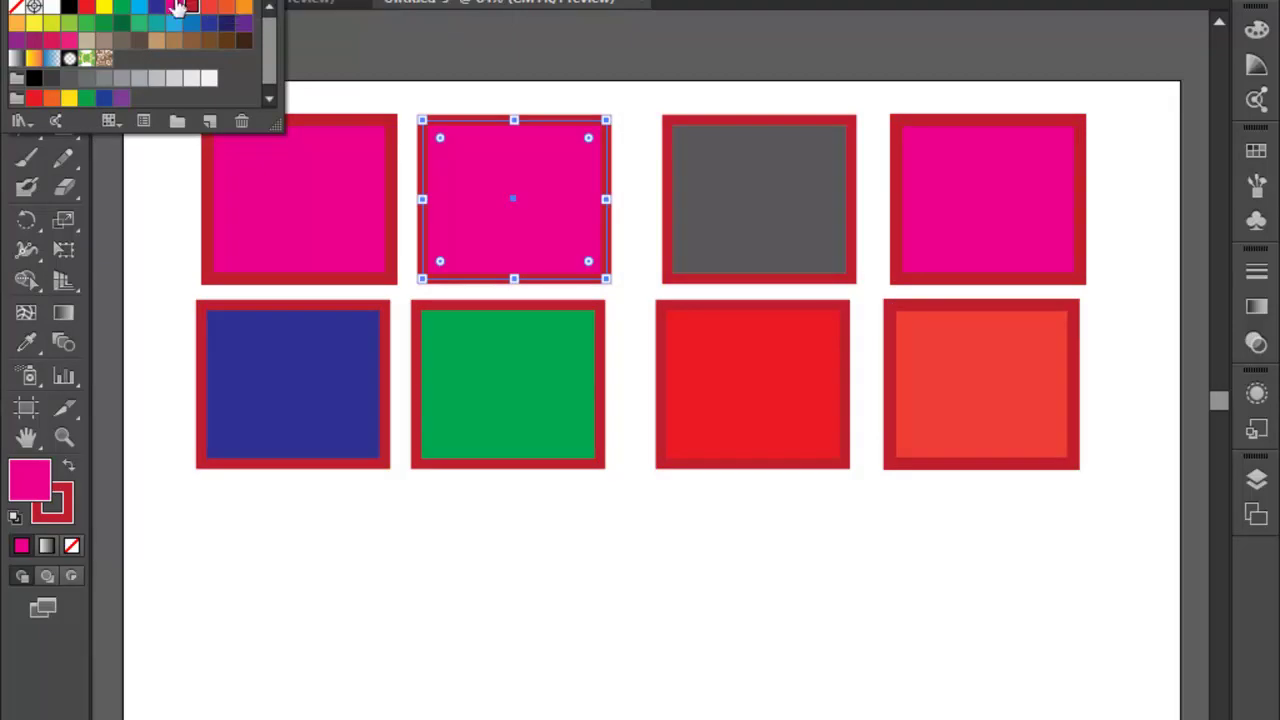
click(153, 8)
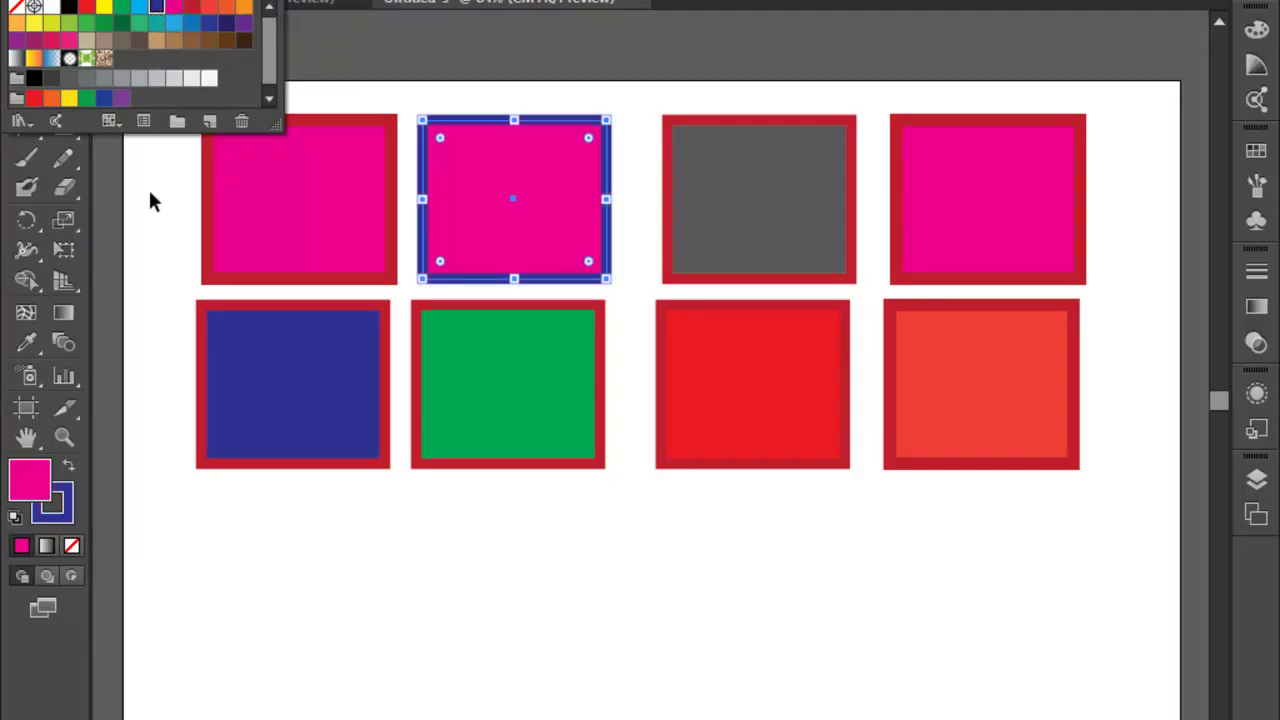
click(818, 232)
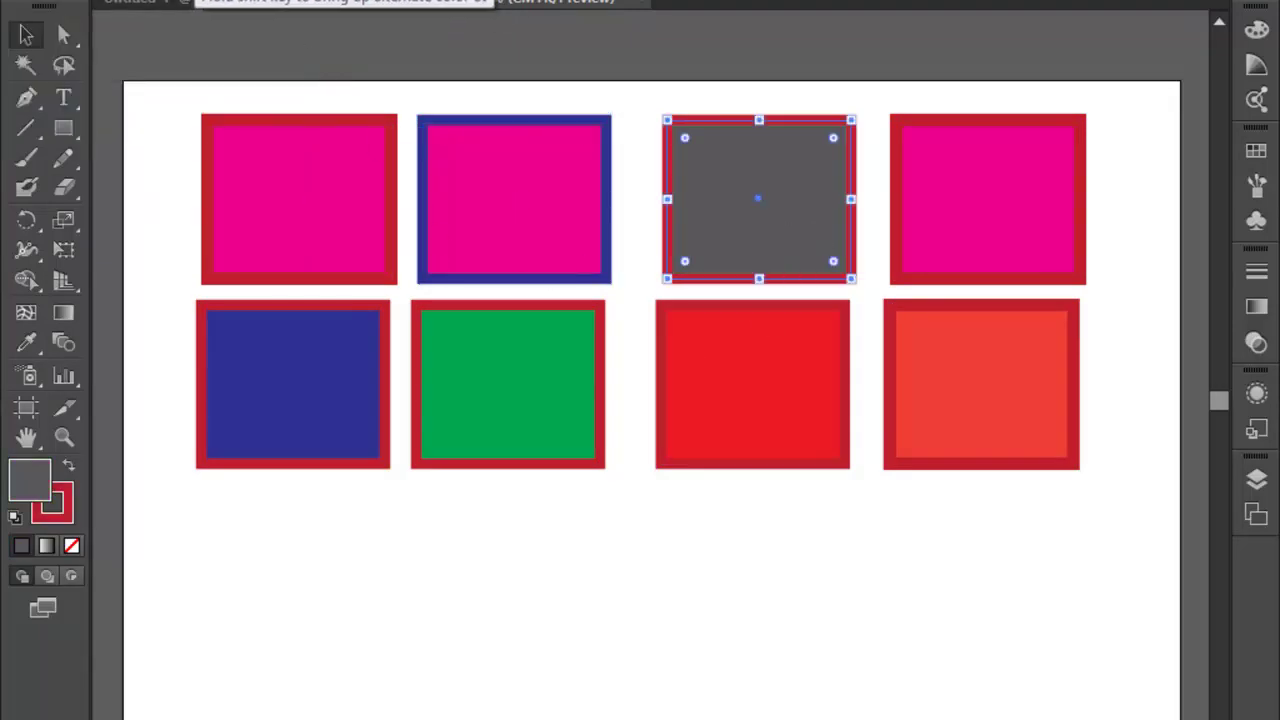
click(195, 2)
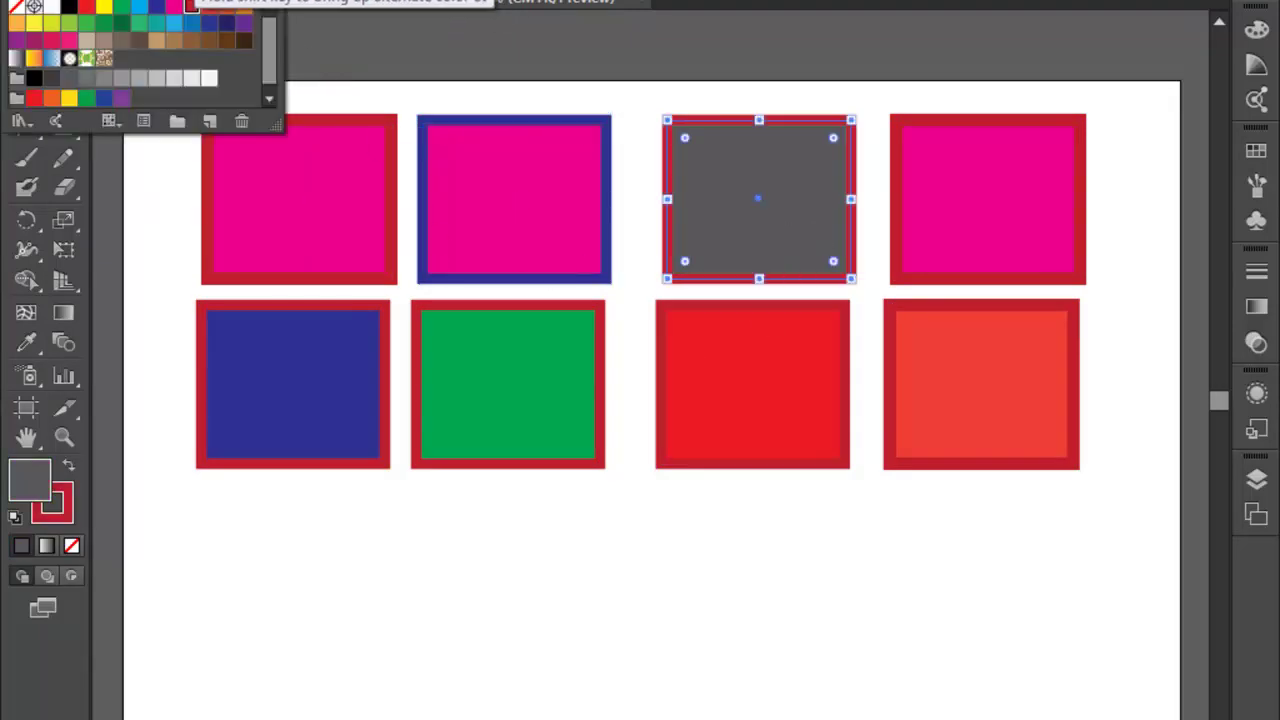
click(70, 10)
Step: Change the stroke color of the orange-red rectangle in the lower row to purple and deselect it
click(938, 400)
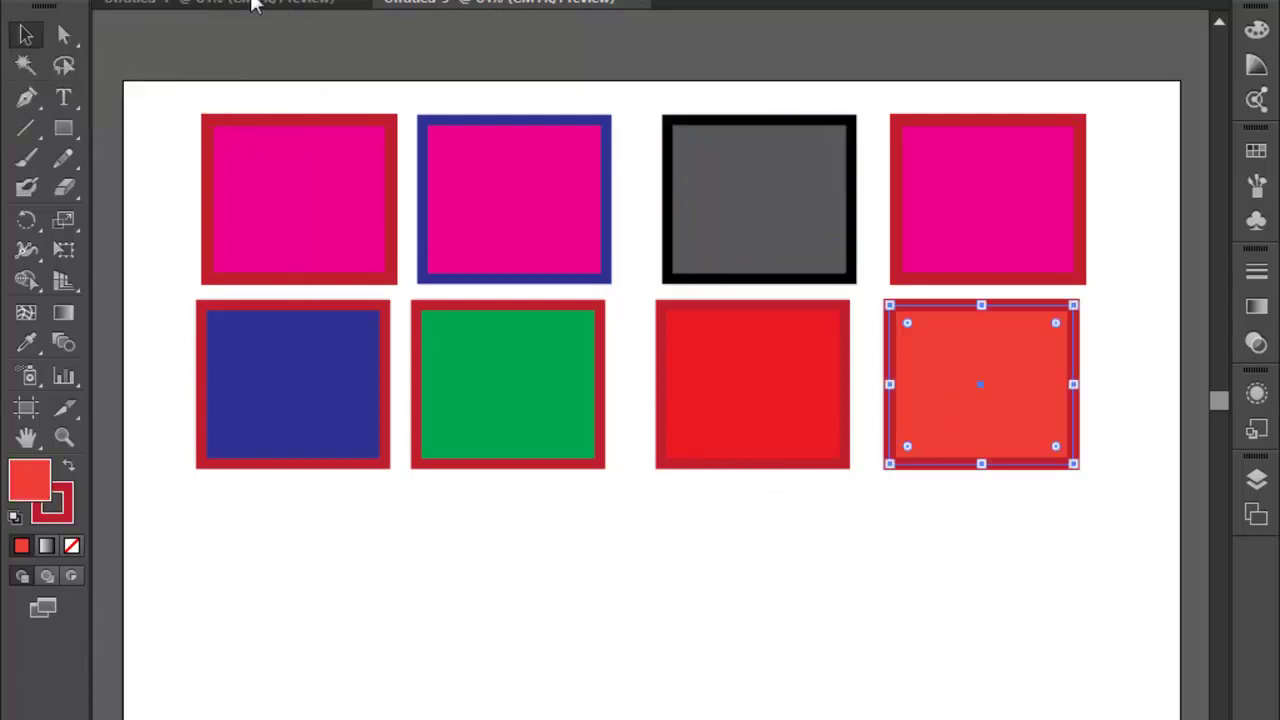
click(198, 3)
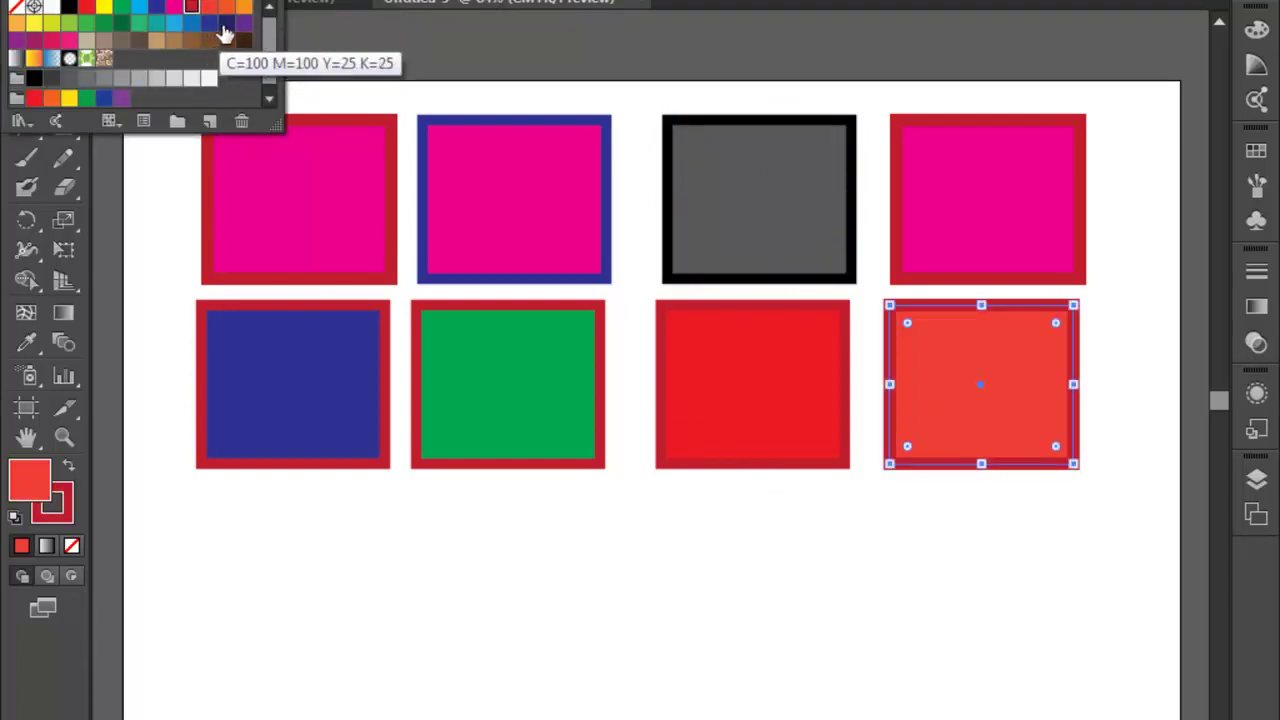
click(244, 24)
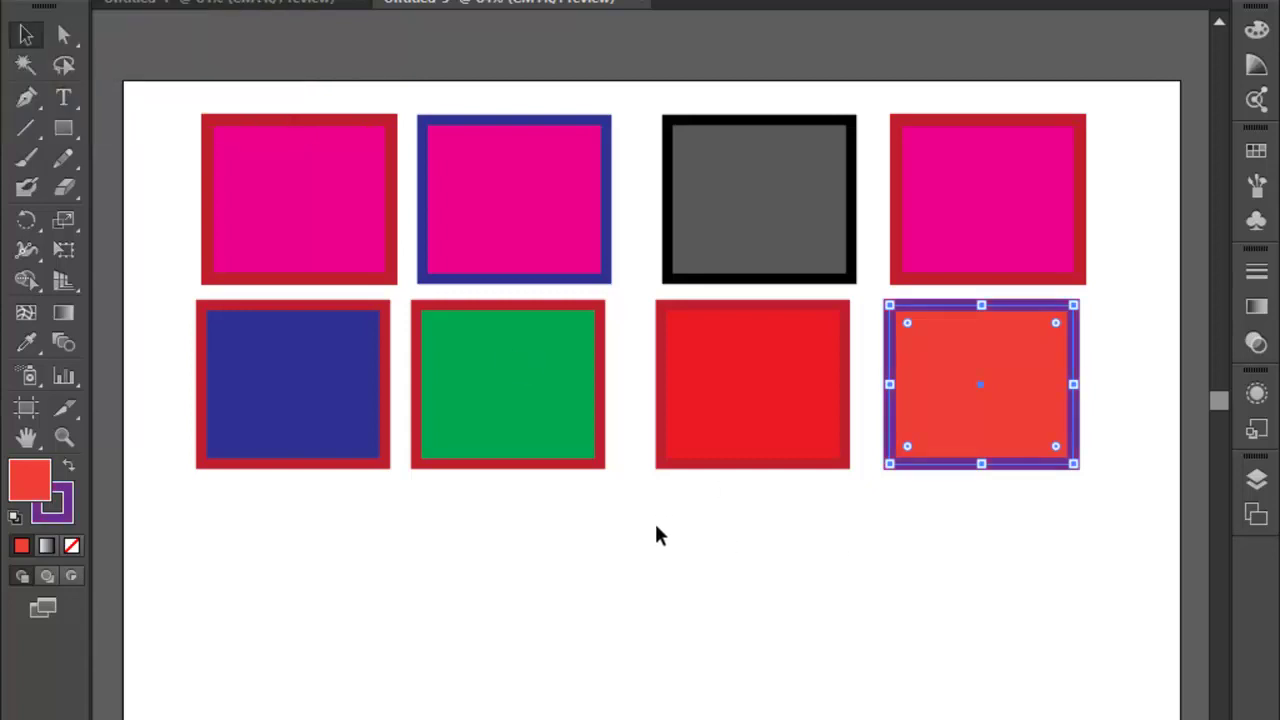
click(630, 542)
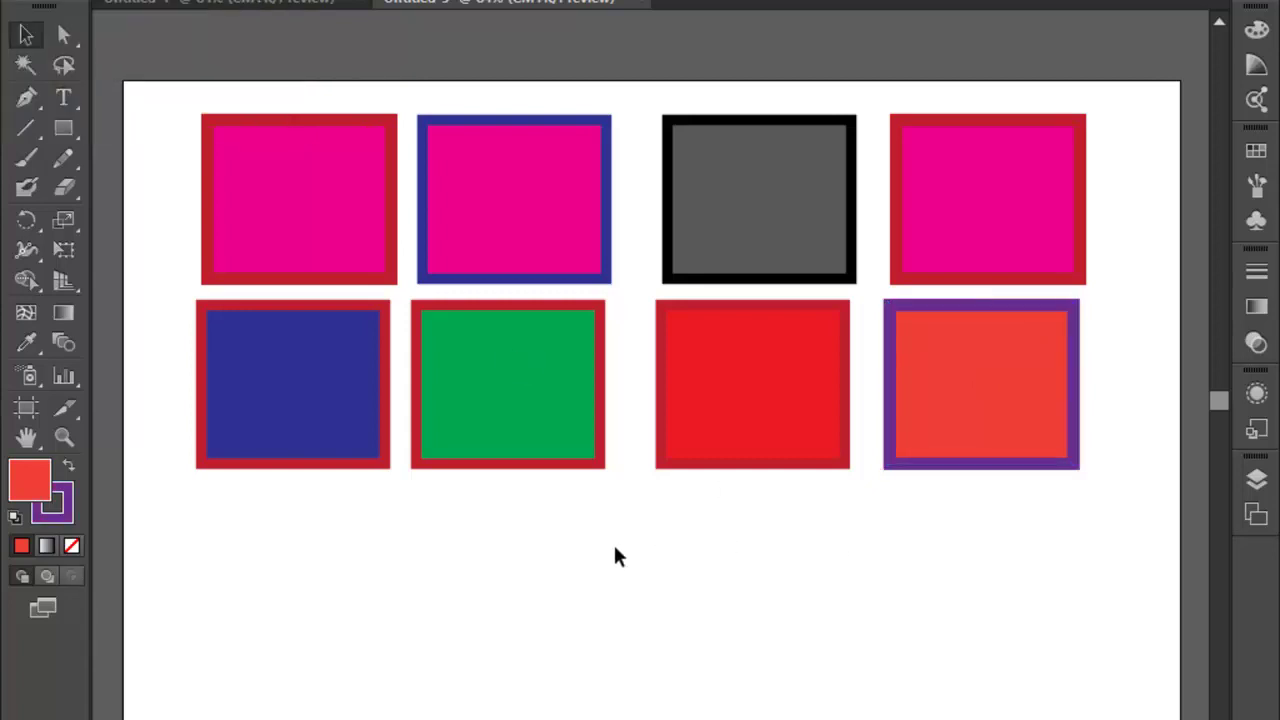
Step: Select all rectangles with a stroke weight similar to the purple-outlined rectangle's using the Magic Wand
click(25, 65)
click(886, 316)
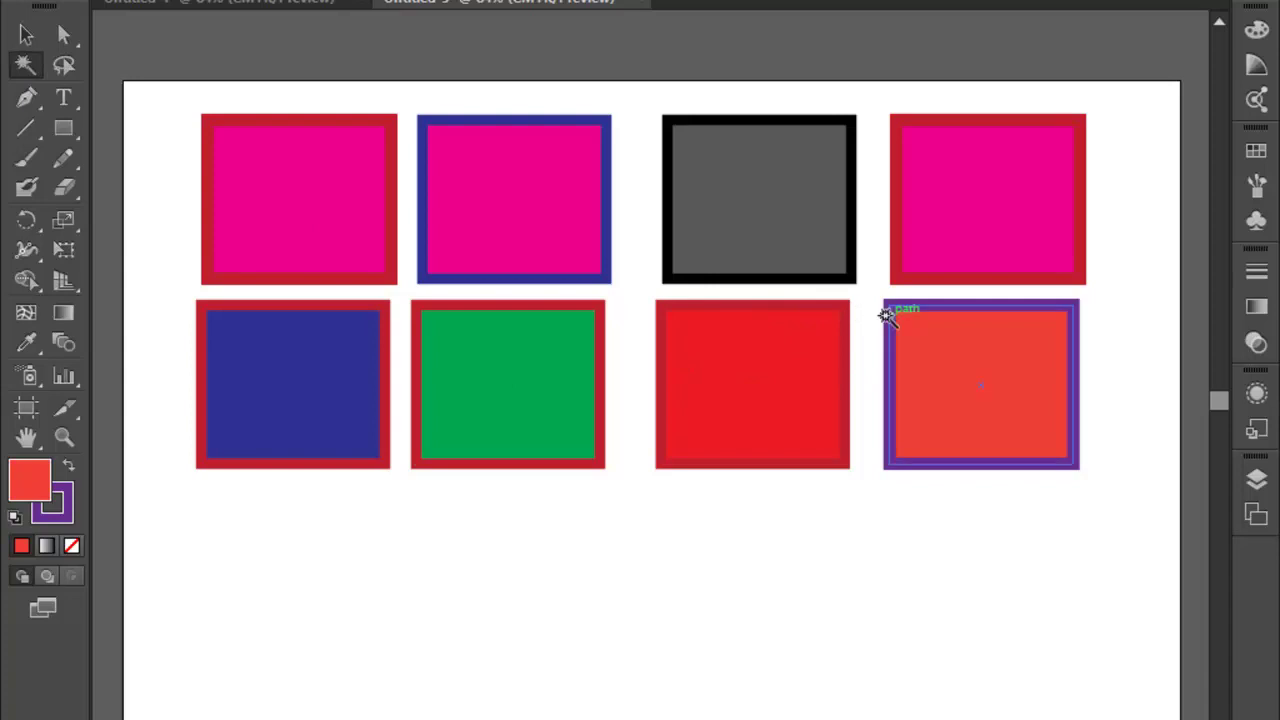
key(ctrl+a)
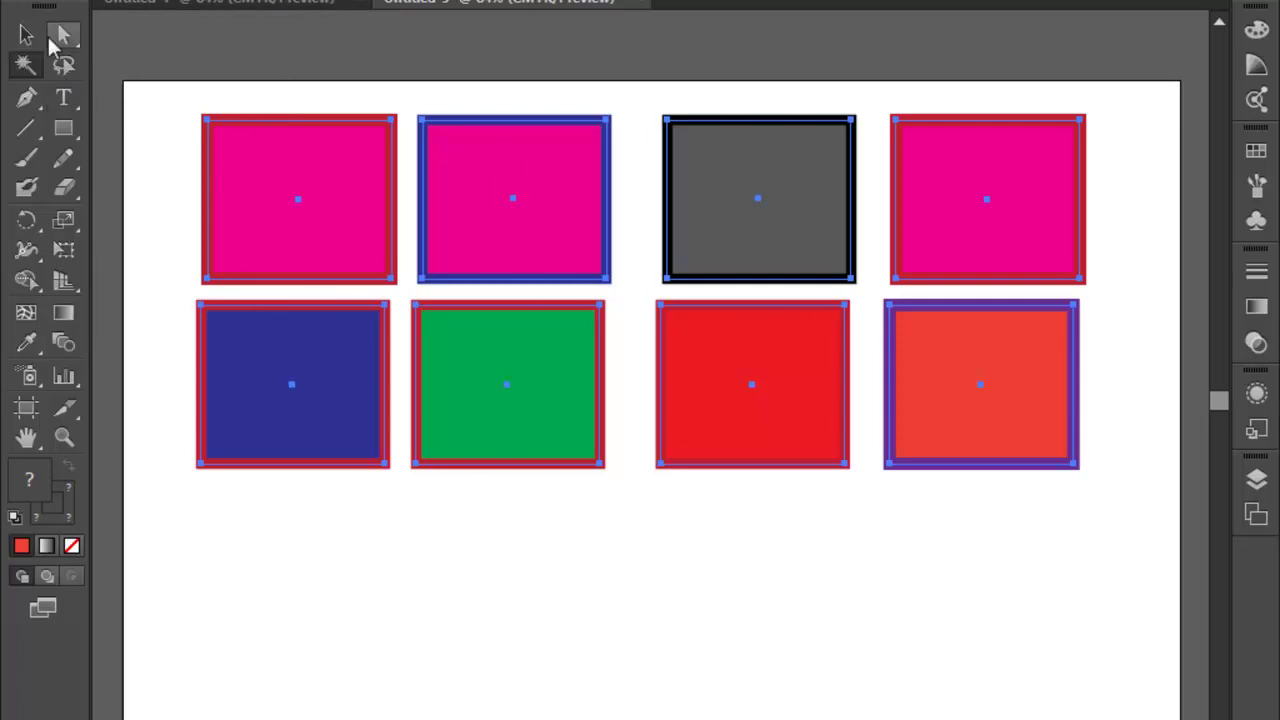
Step: Set the Magic Wand to match only Opacity with a 5% tolerance, disabling Stroke Weight
double_click(25, 65)
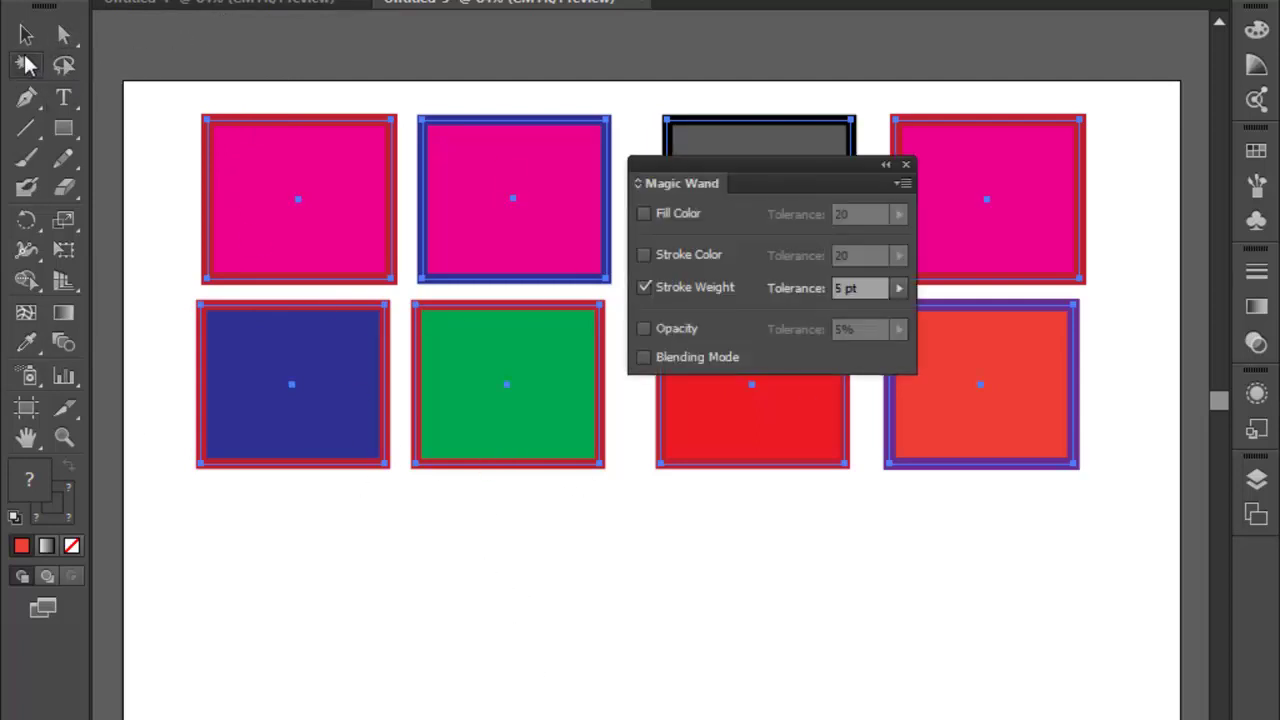
click(644, 328)
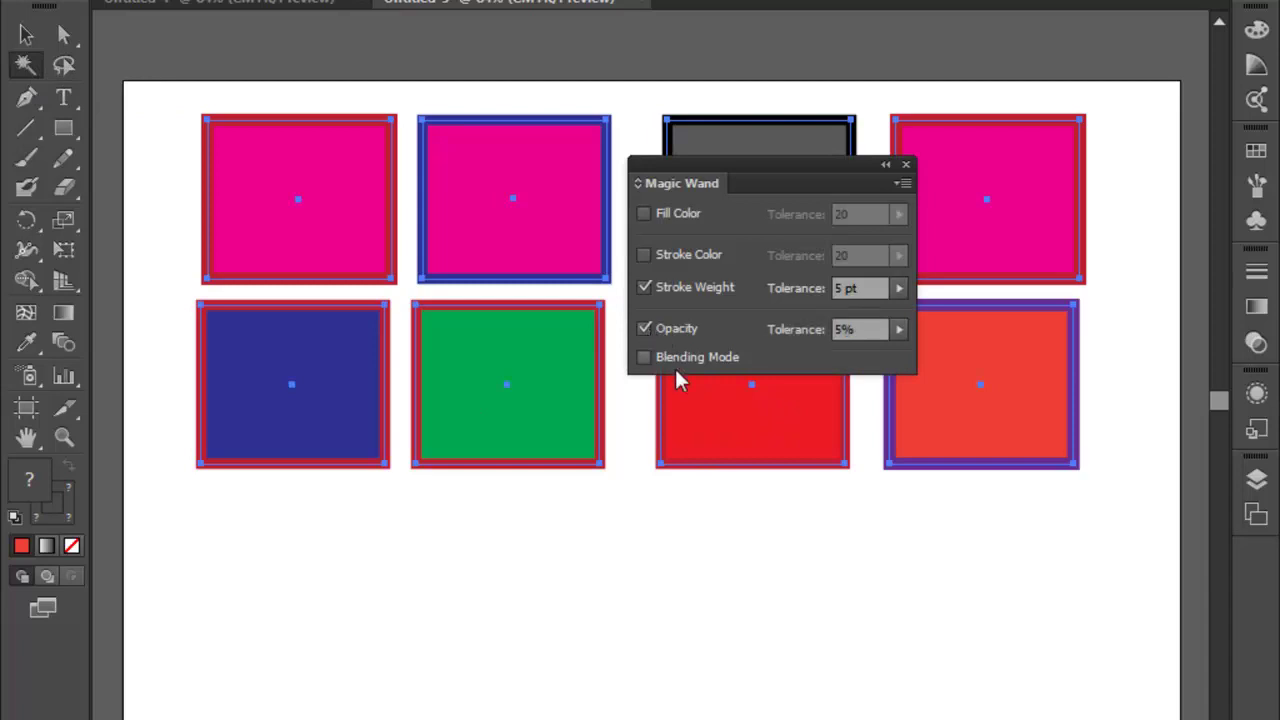
click(644, 288)
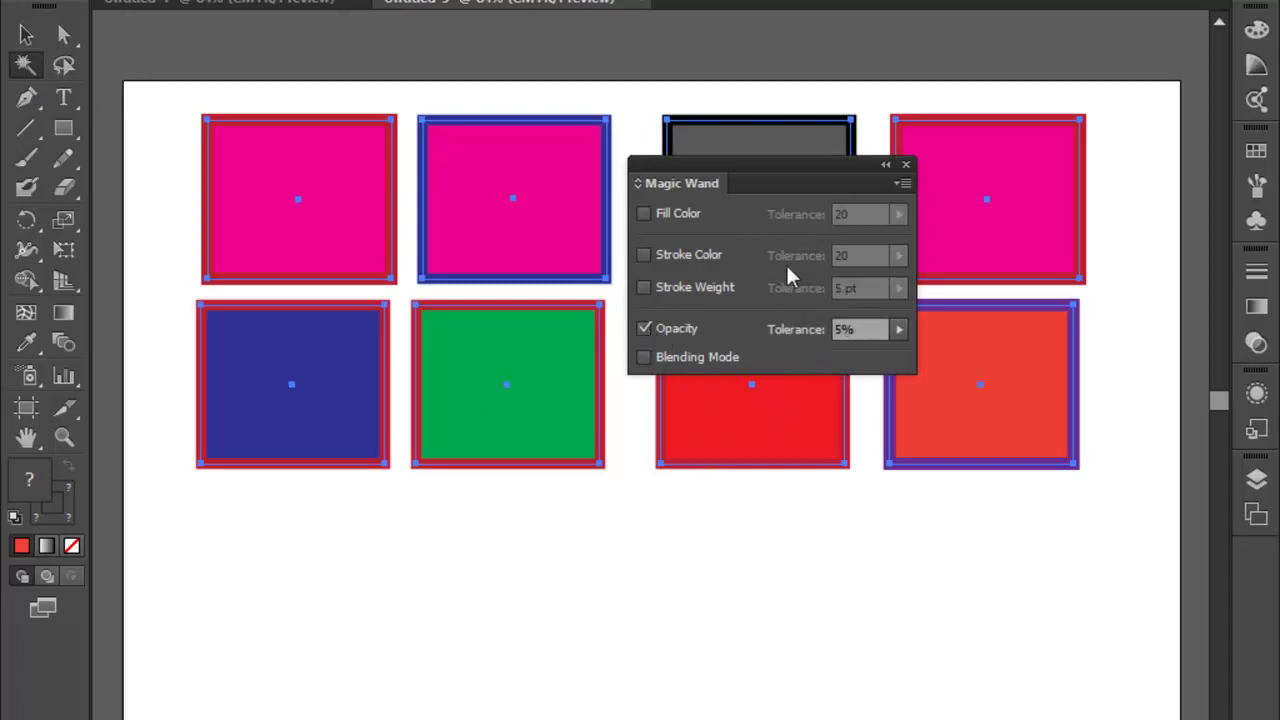
click(906, 166)
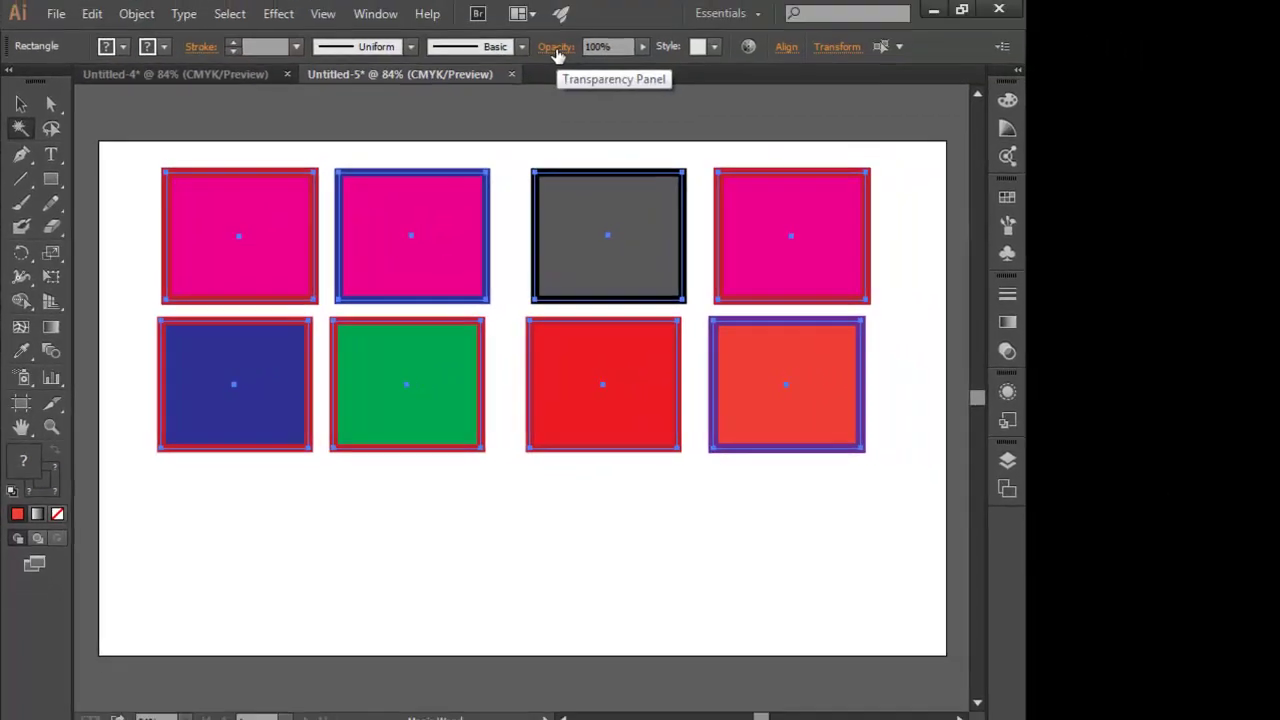
click(555, 48)
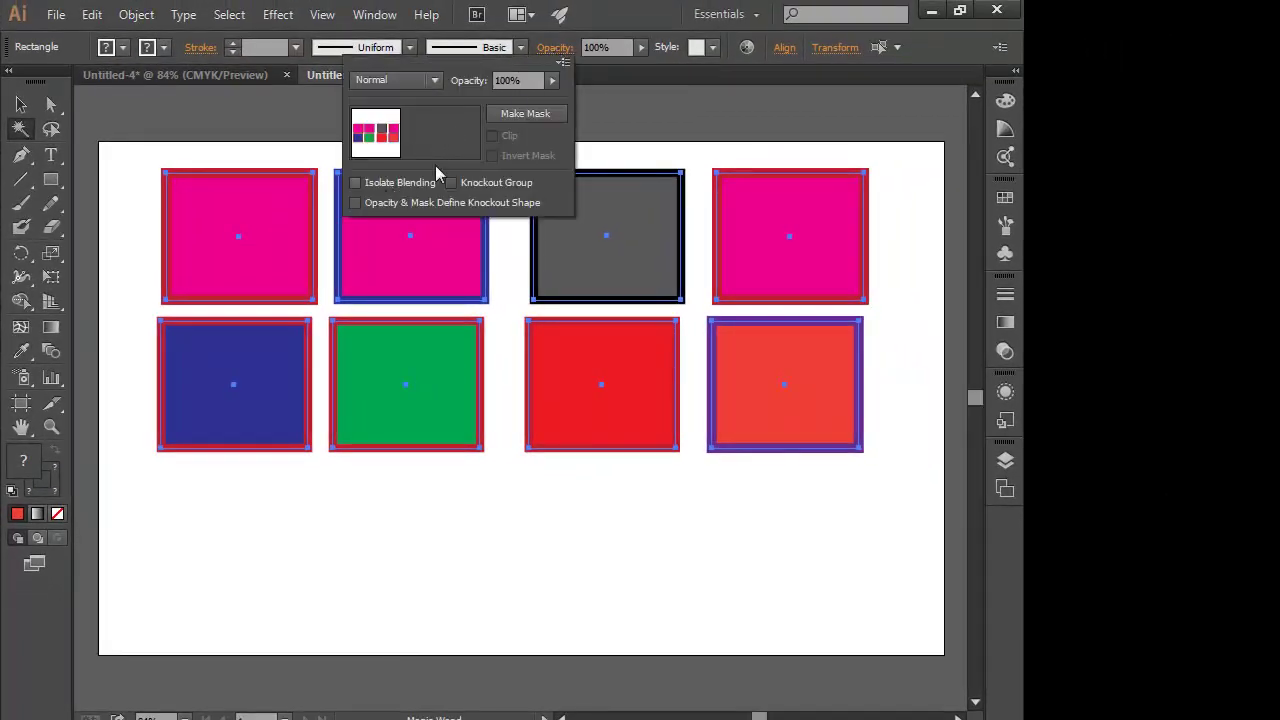
click(552, 82)
mouse_move(556, 100)
mouse_down()
mouse_move(491, 114)
mouse_move(563, 100)
mouse_up()
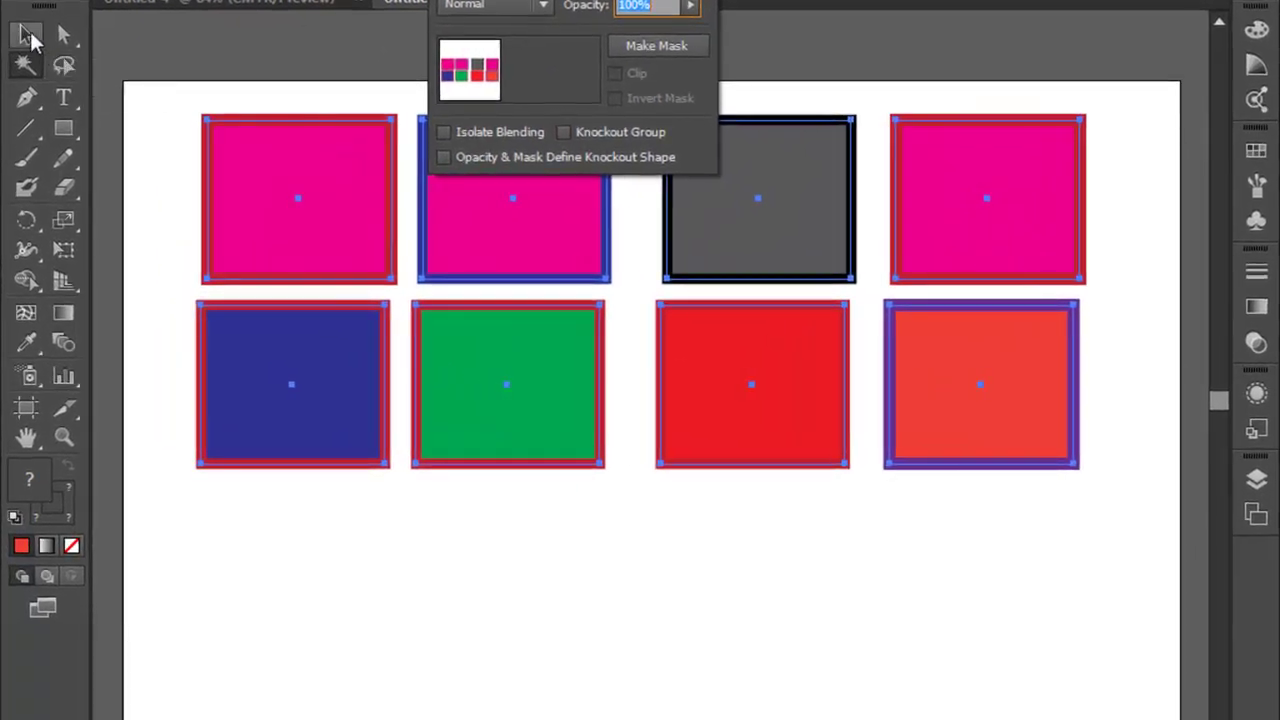
key(Escape)
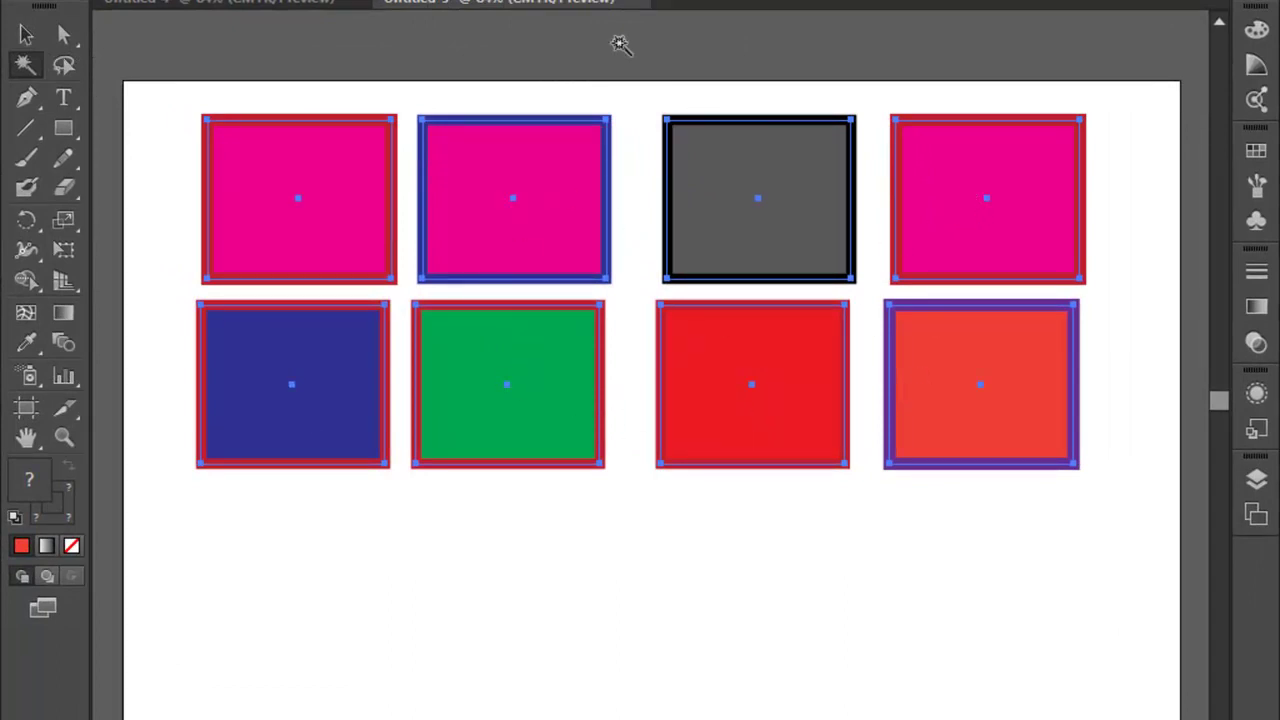
Step: Try lowering the opacity of all selected rectangles, restore it to 100%, and clear the selection
click(25, 35)
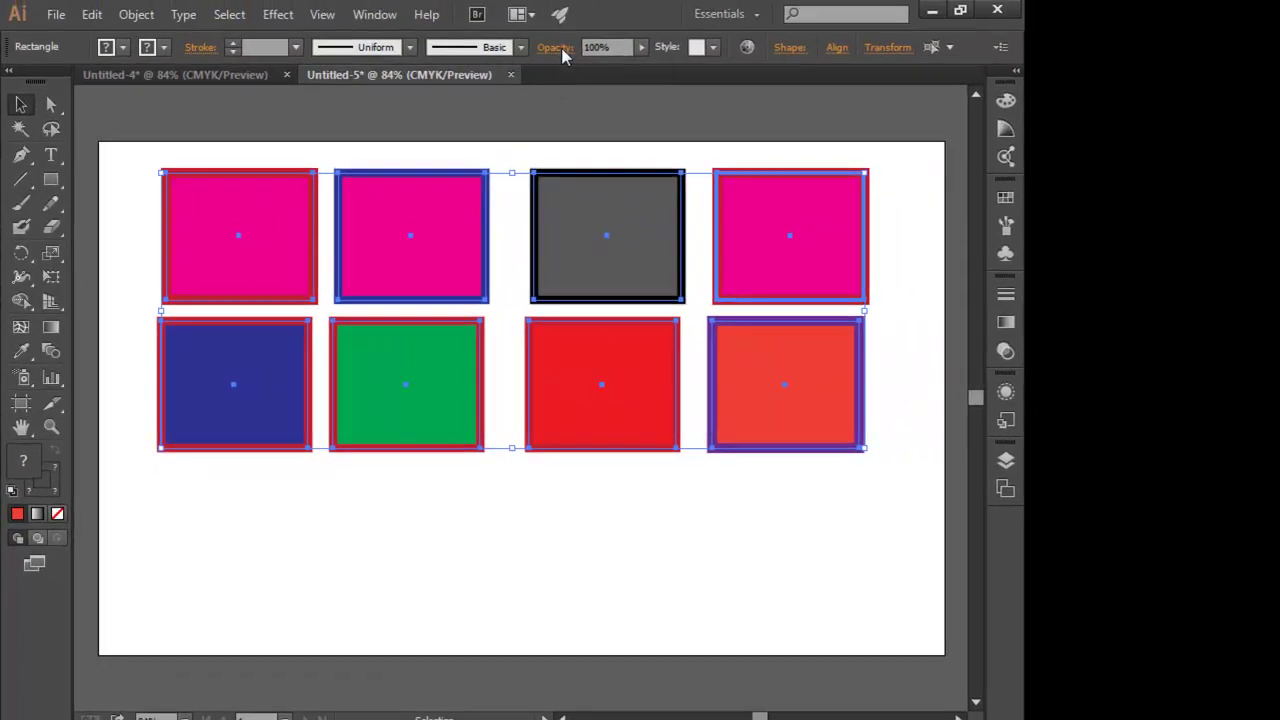
click(558, 47)
click(551, 82)
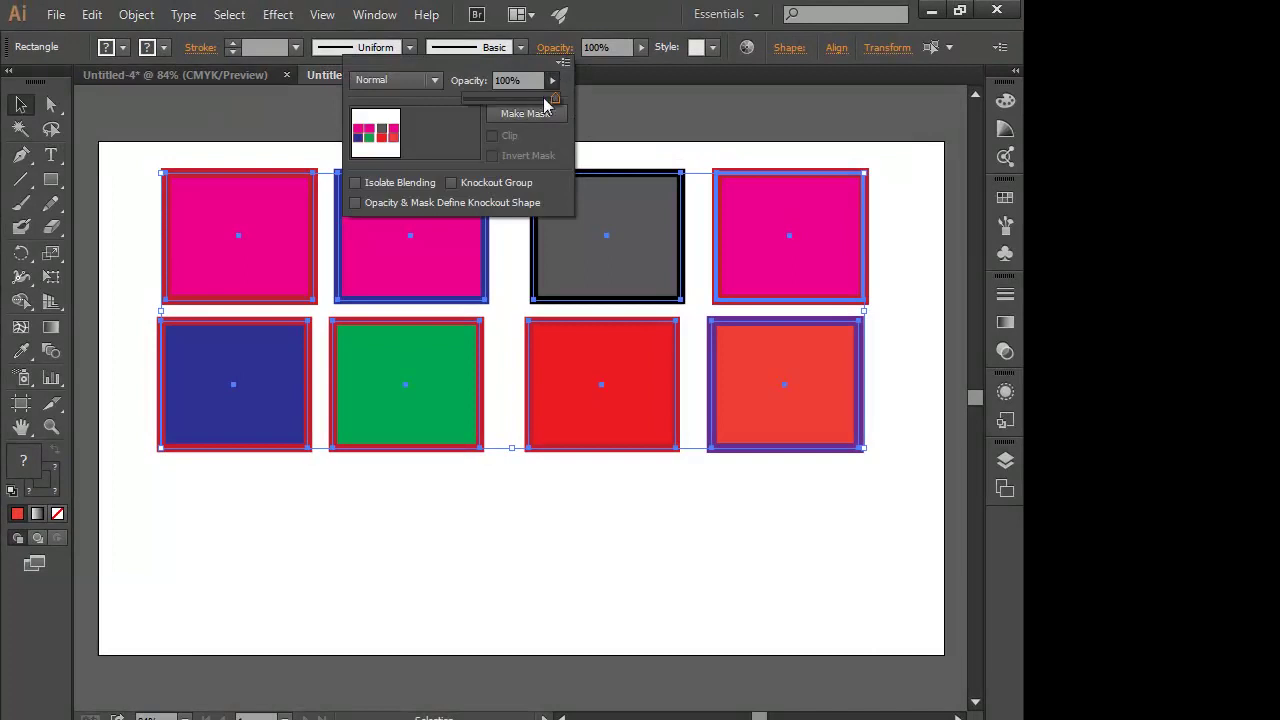
drag(556, 104, 509, 113)
click(618, 148)
click(551, 85)
drag(510, 104, 597, 108)
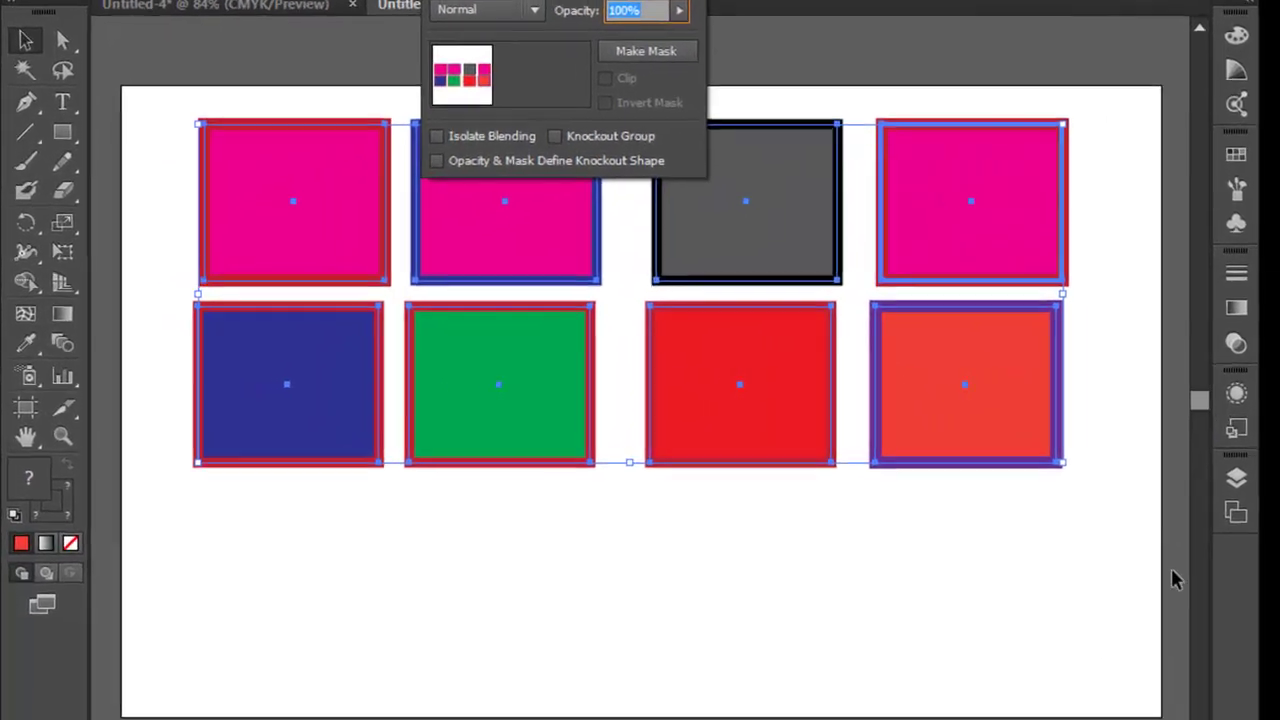
click(1175, 580)
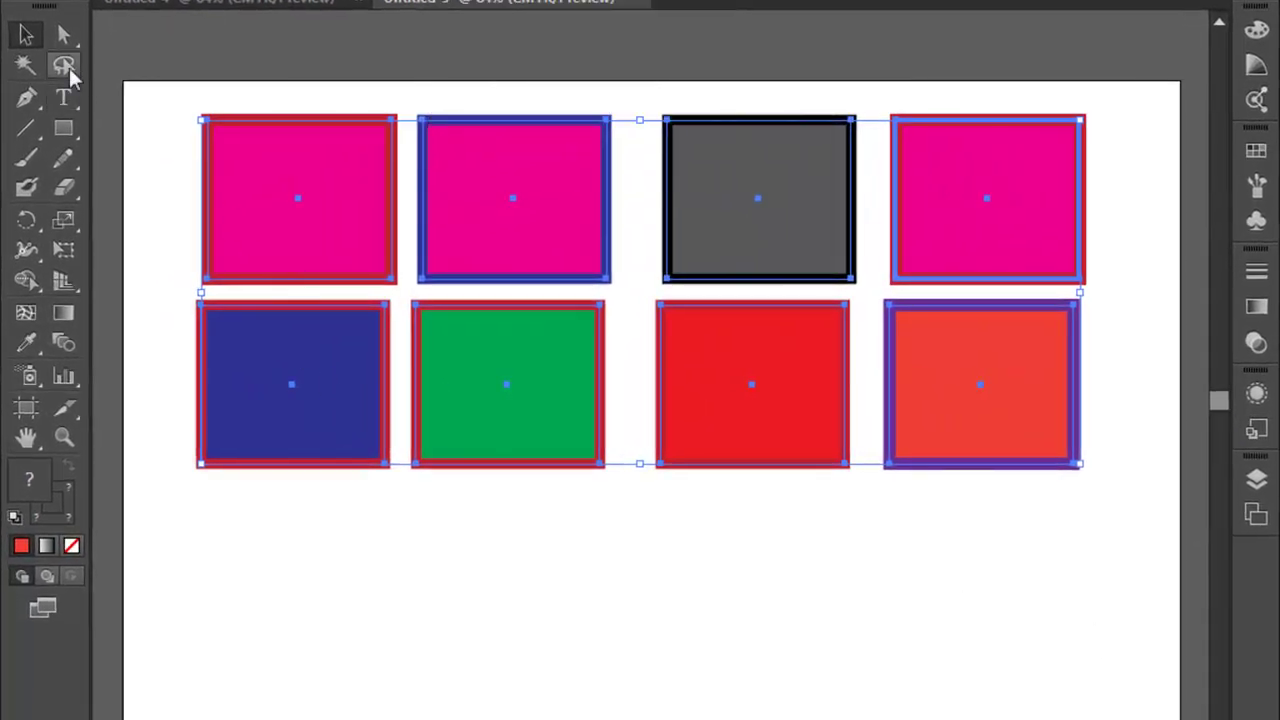
click(487, 86)
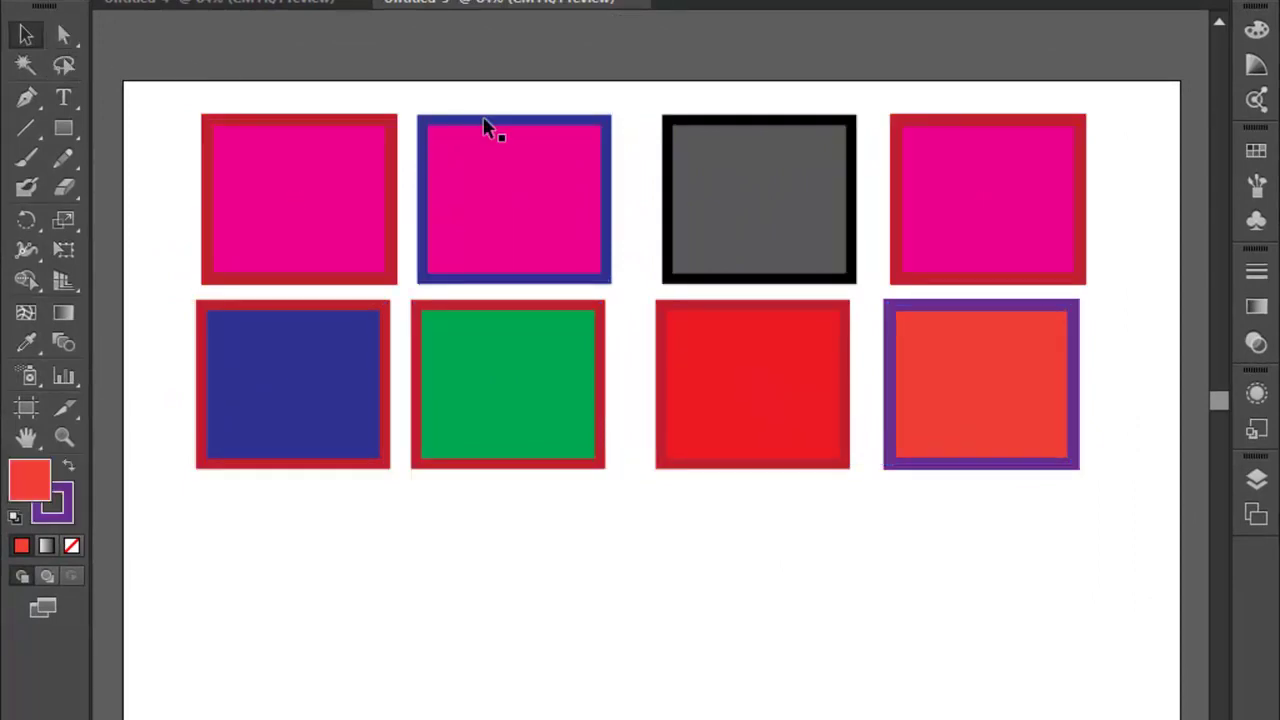
Step: Lower the opacity of the upper row's fourth rectangle to 40%
click(1020, 168)
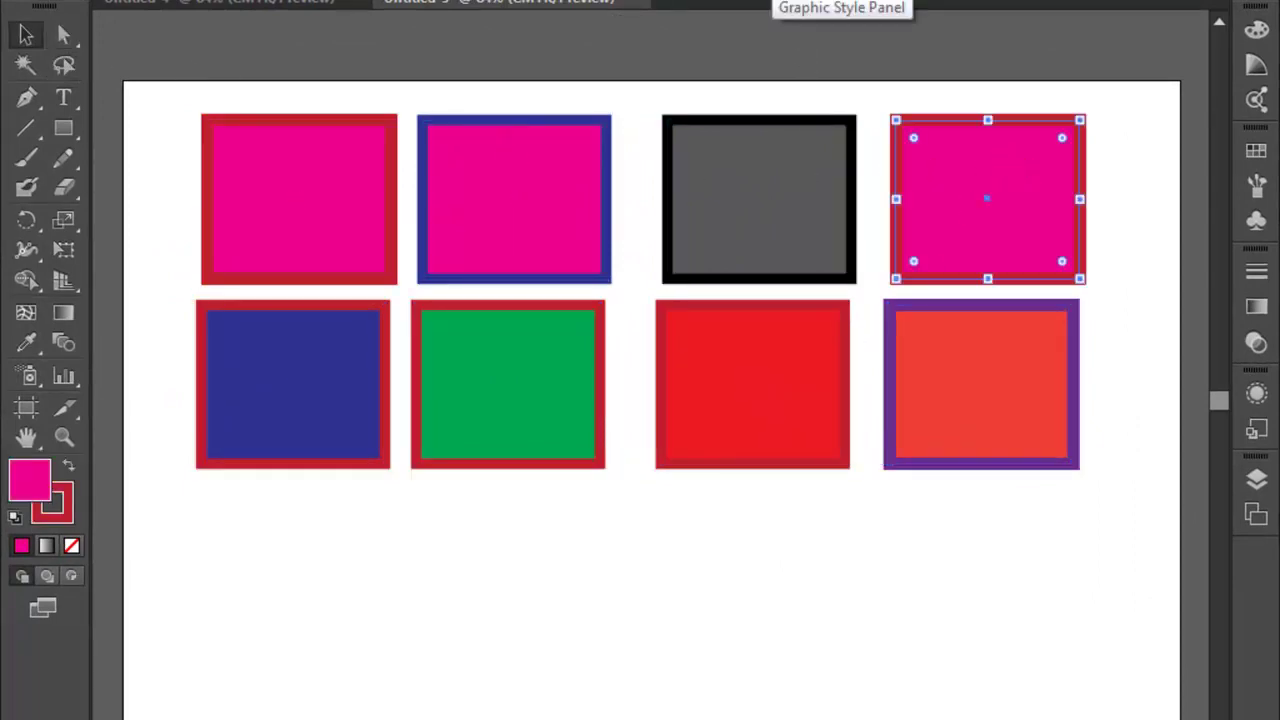
click(700, 2)
click(689, 5)
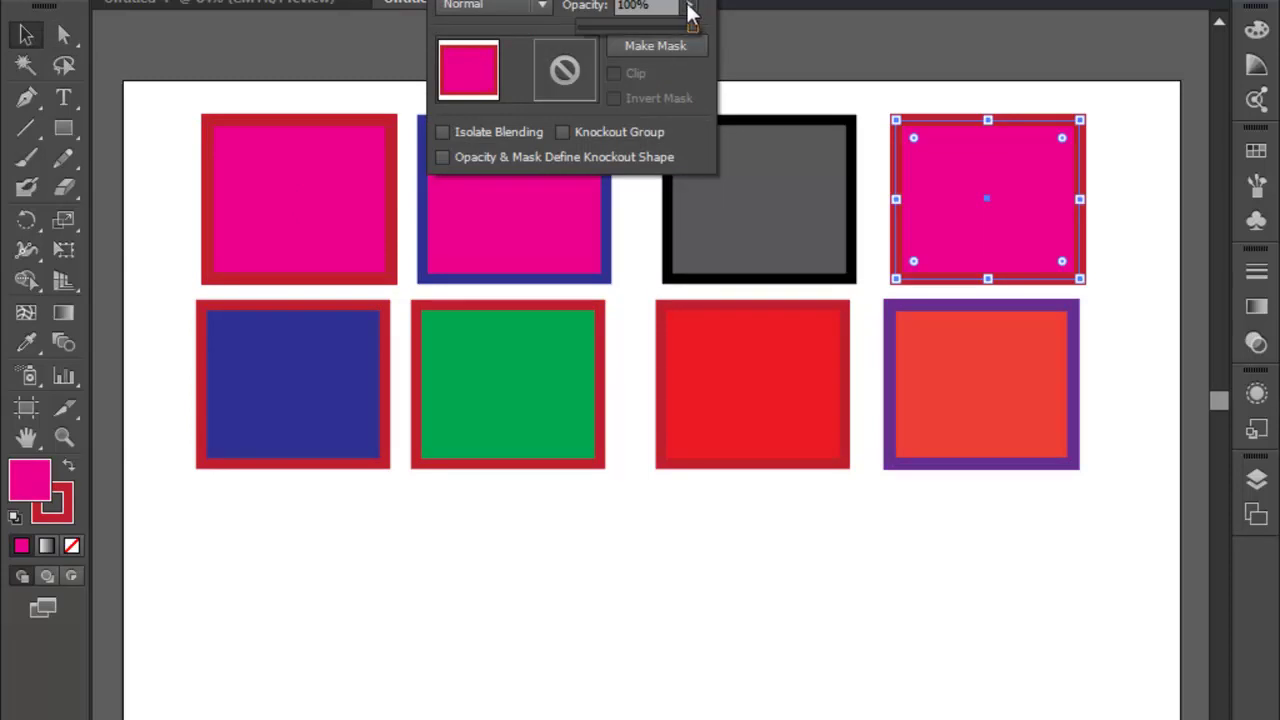
drag(695, 28, 625, 46)
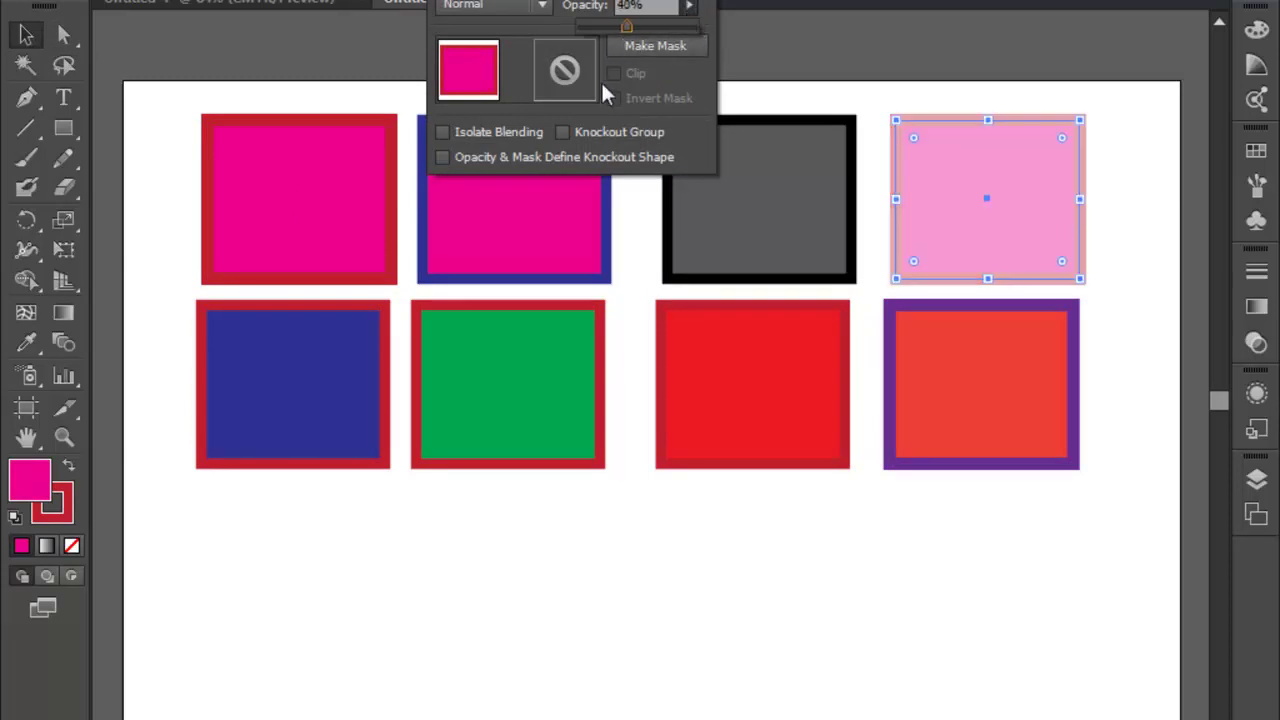
Step: Lower the opacity of the upper row's first rectangle to 63%
click(342, 225)
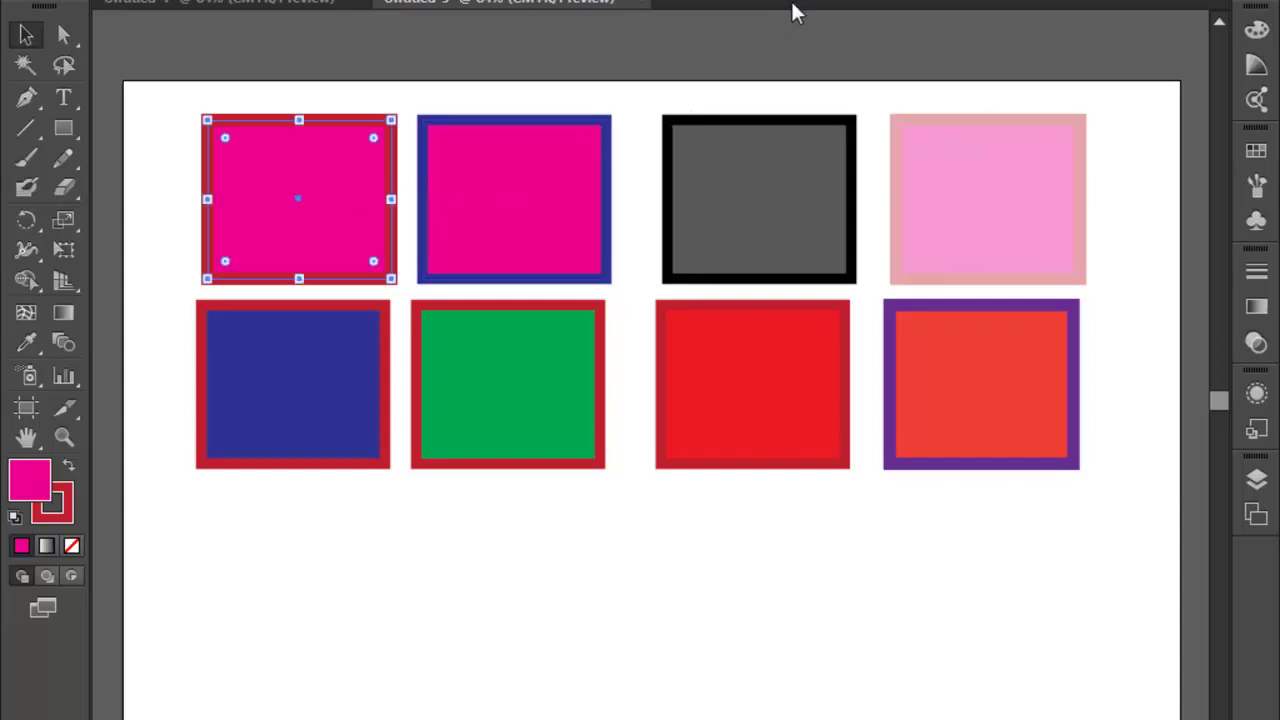
click(689, 6)
drag(698, 28, 651, 30)
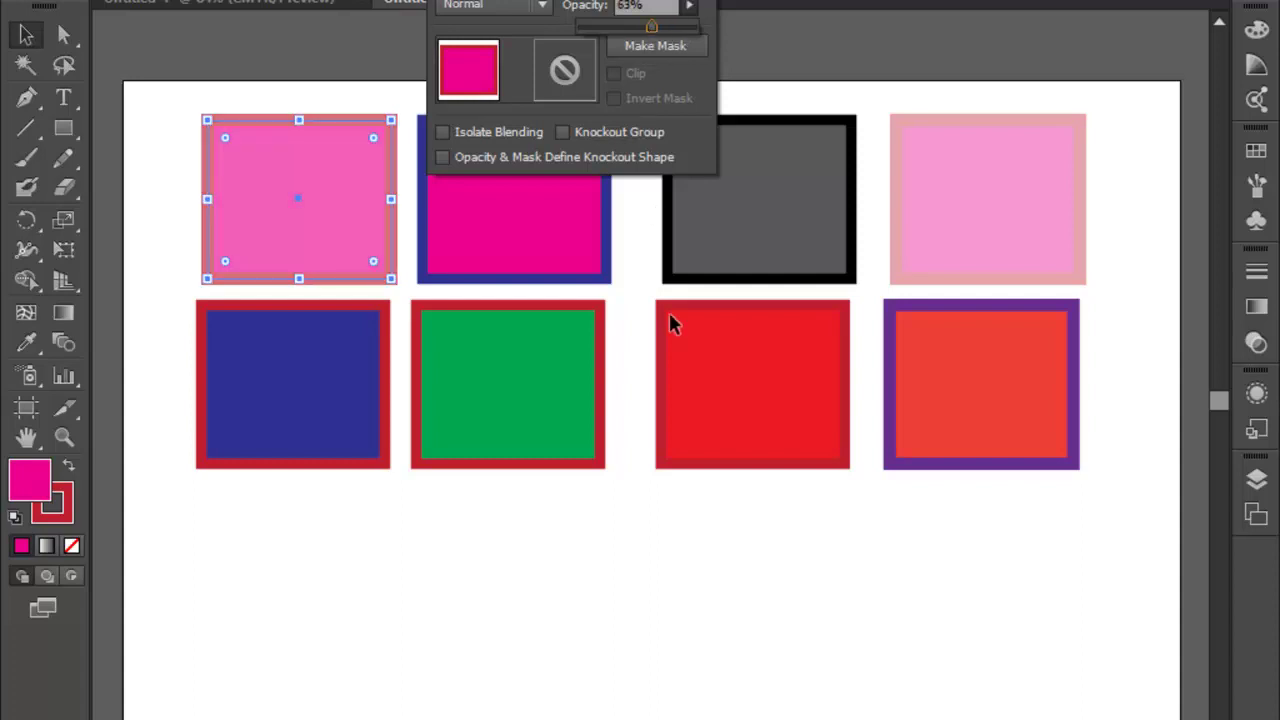
click(616, 562)
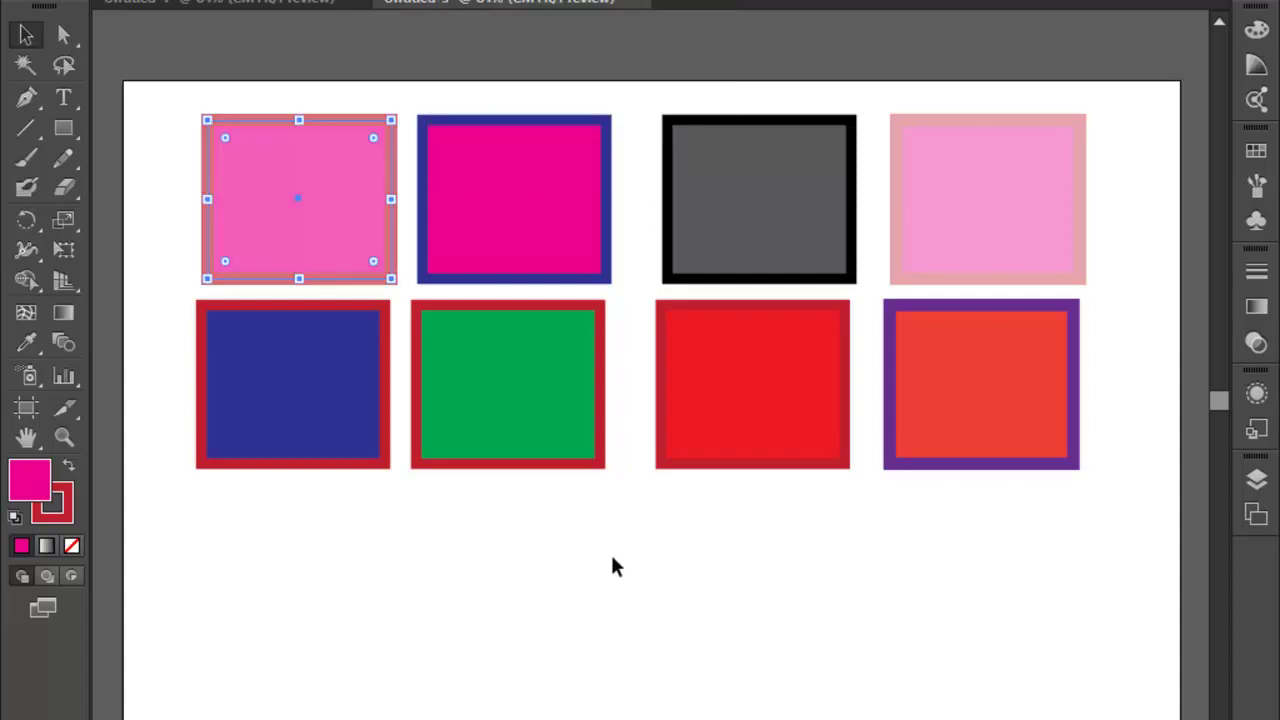
Step: Magic Wand-select every rectangle matching the opacity of the upper row's second rectangle
click(25, 64)
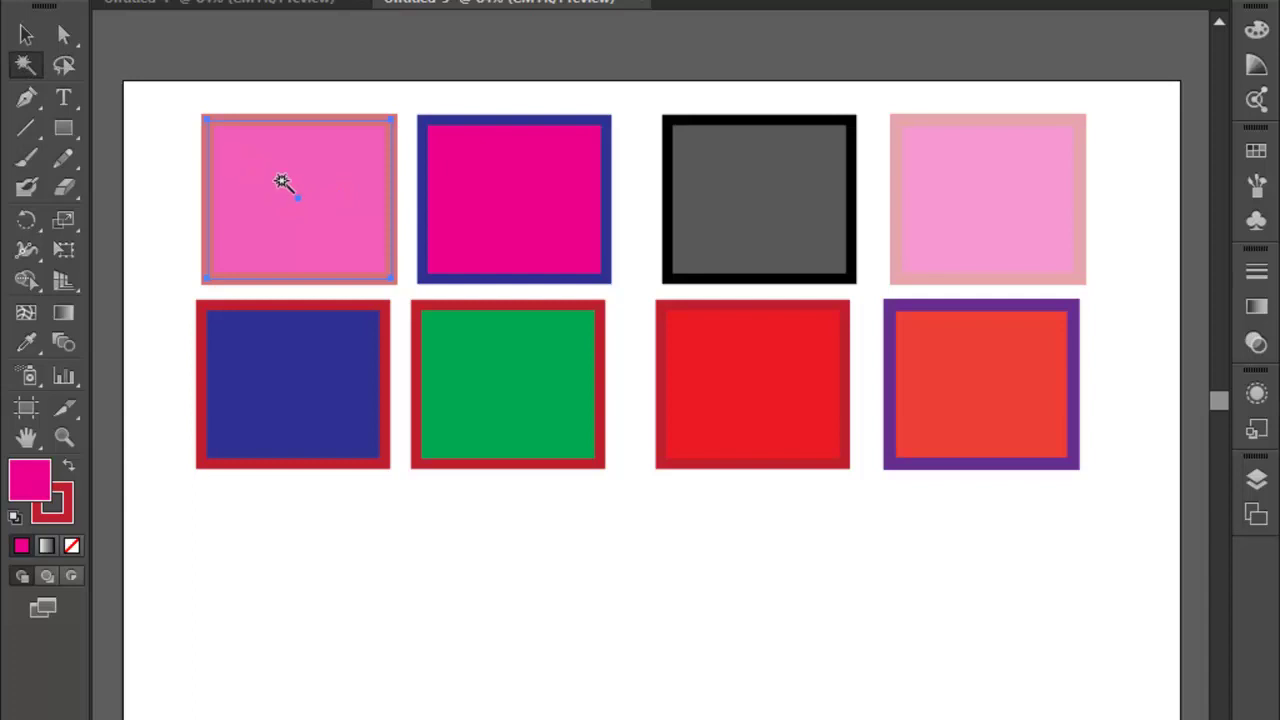
click(533, 207)
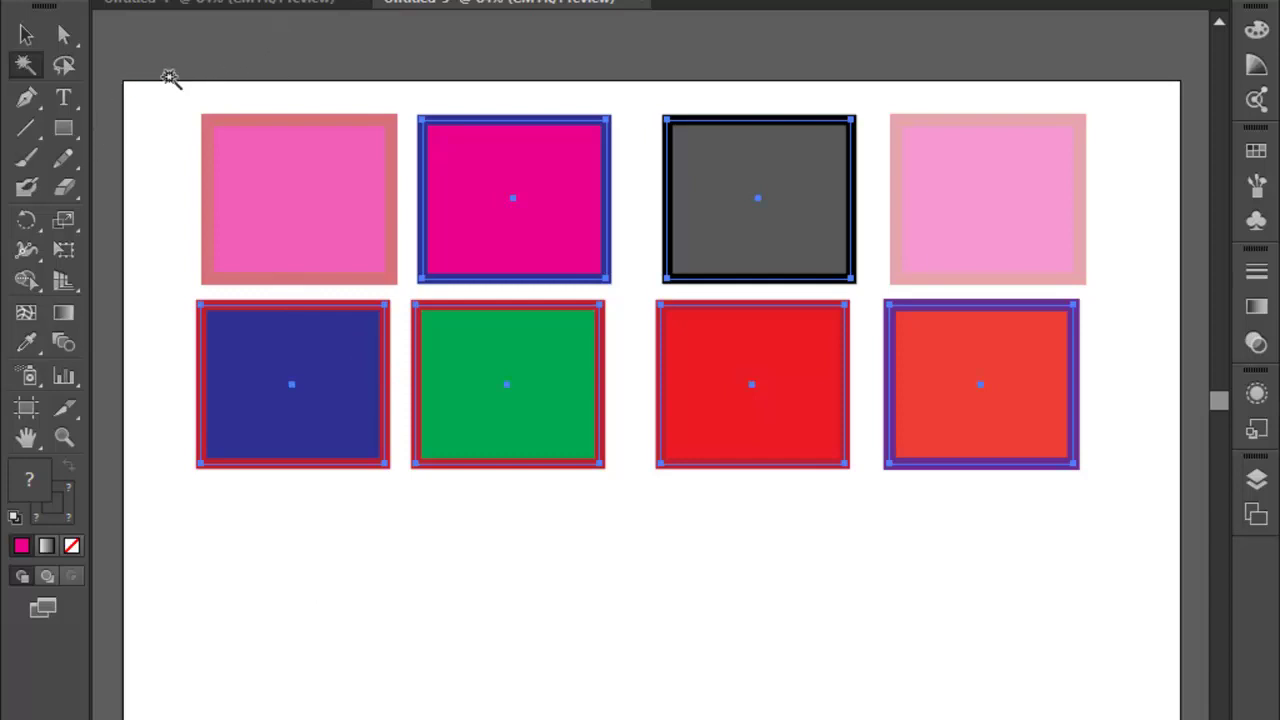
Step: Set the Magic Wand to match only Blending Mode, disabling Opacity, and close its options
double_click(25, 67)
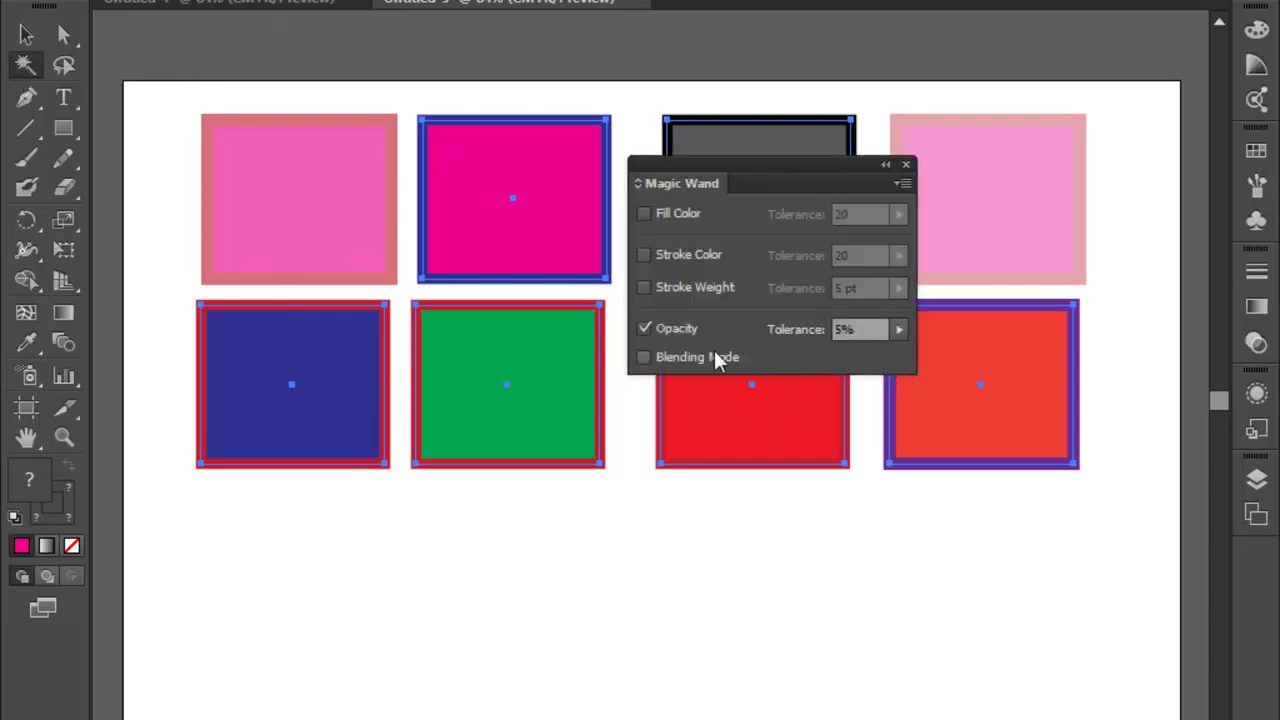
click(644, 358)
click(645, 328)
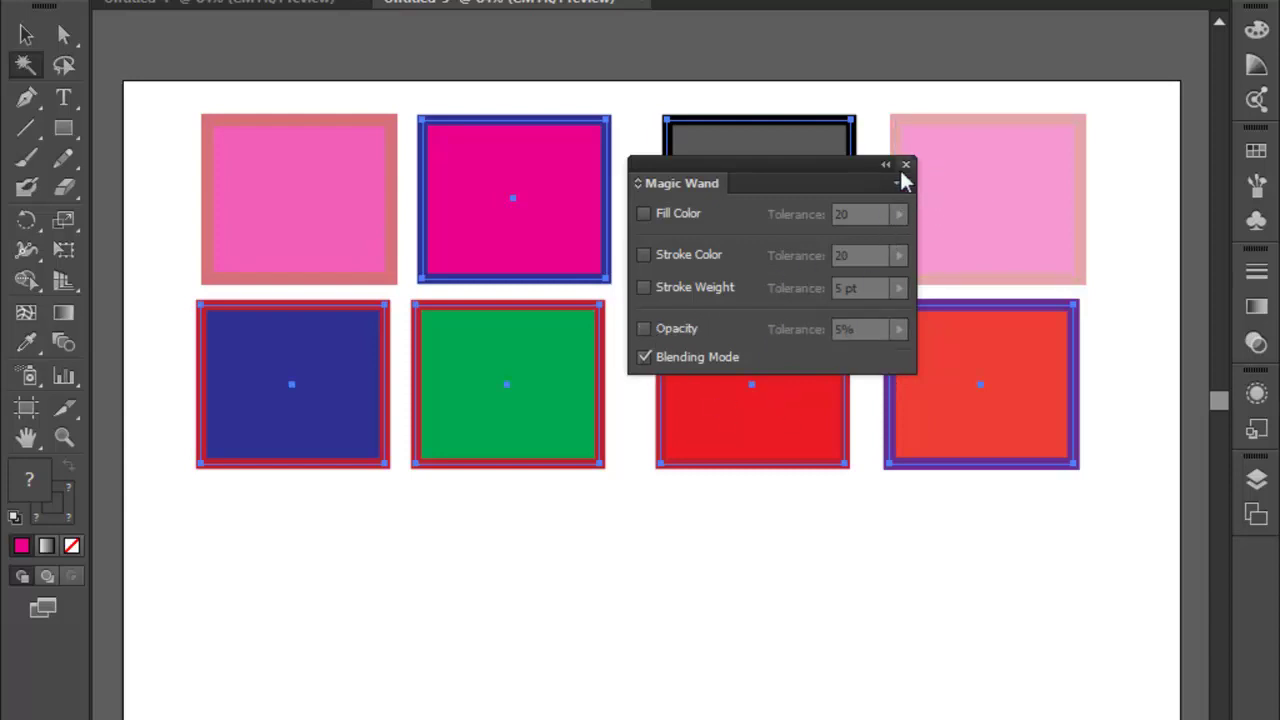
click(905, 166)
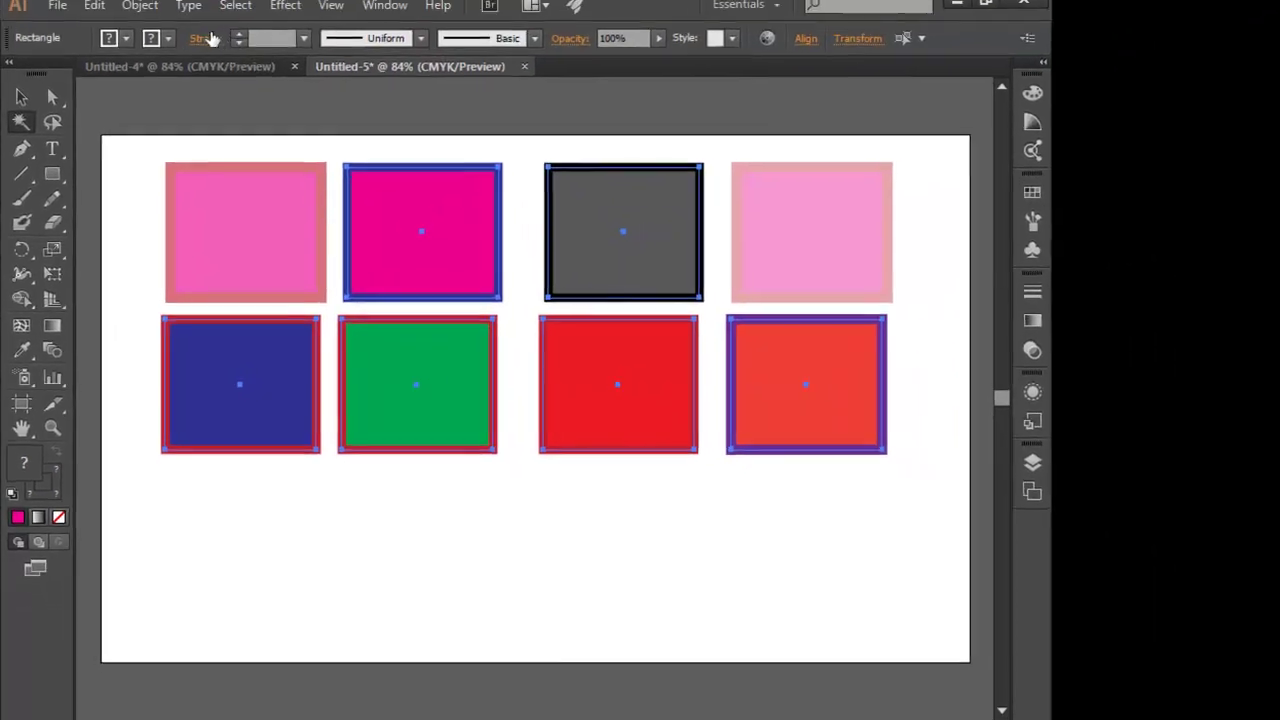
Step: Examine the blending modes available for the selected rectangles and leave the mode at Normal
click(208, 38)
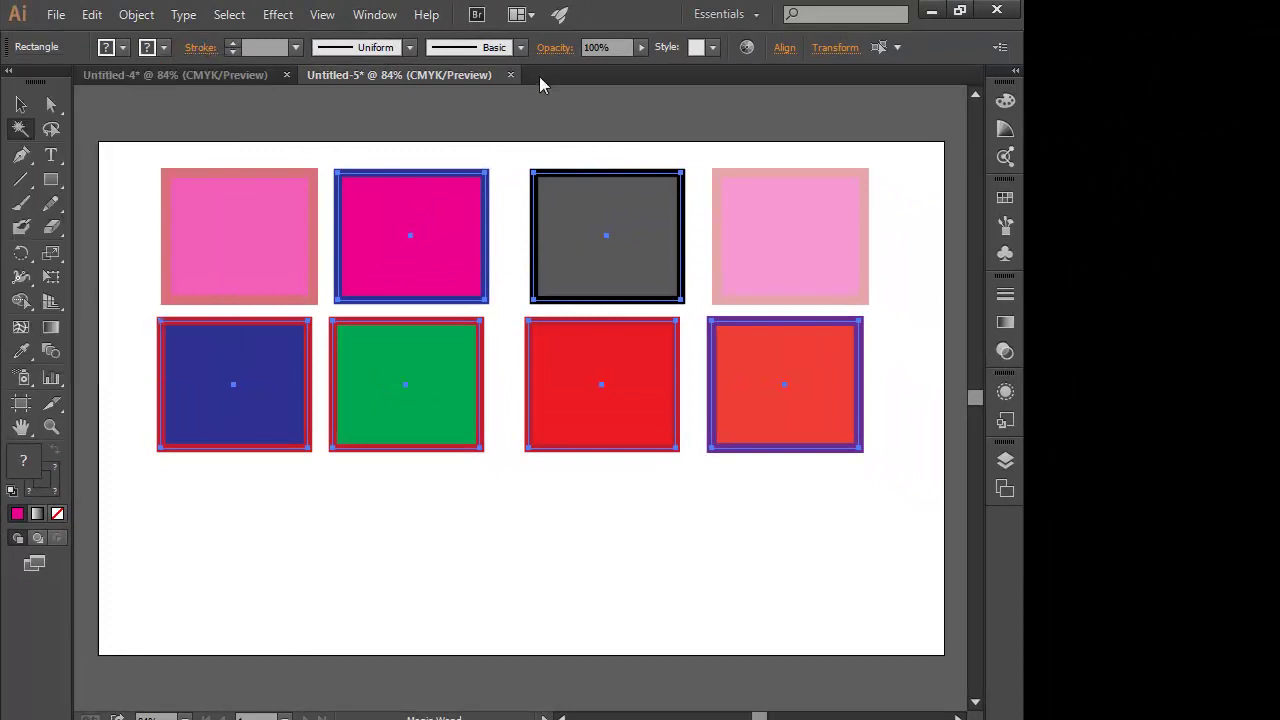
click(555, 48)
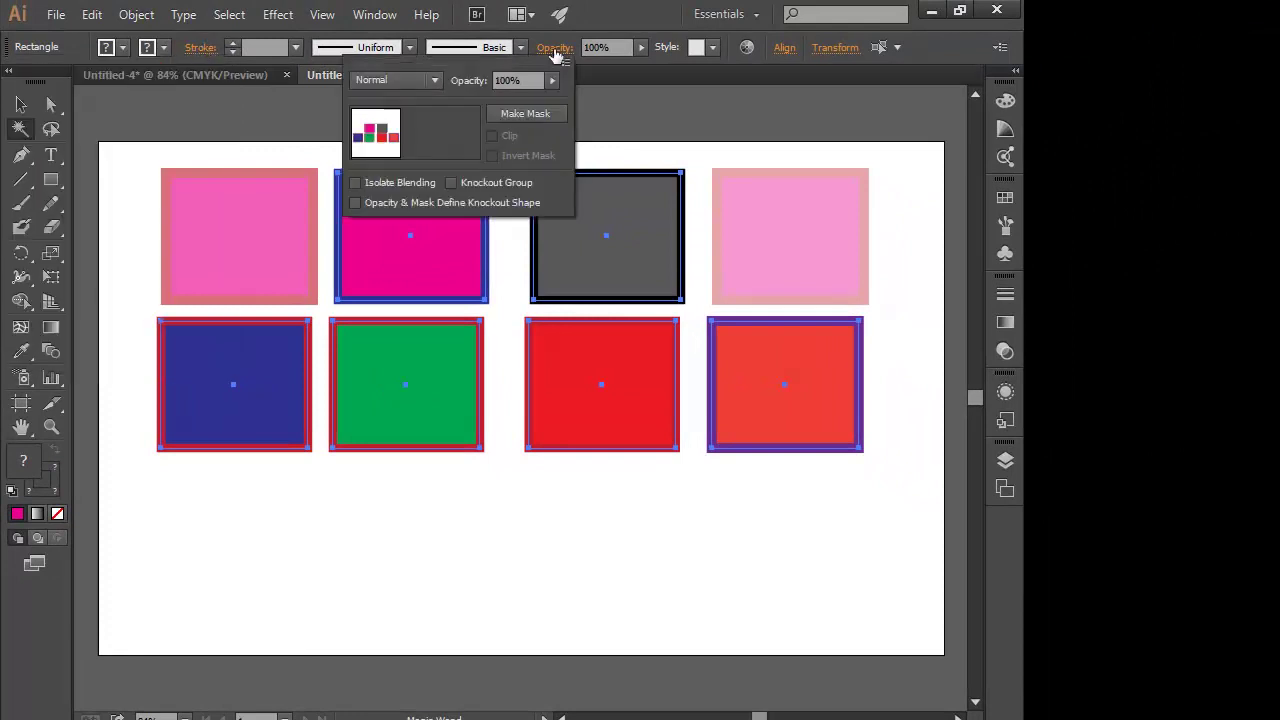
click(436, 80)
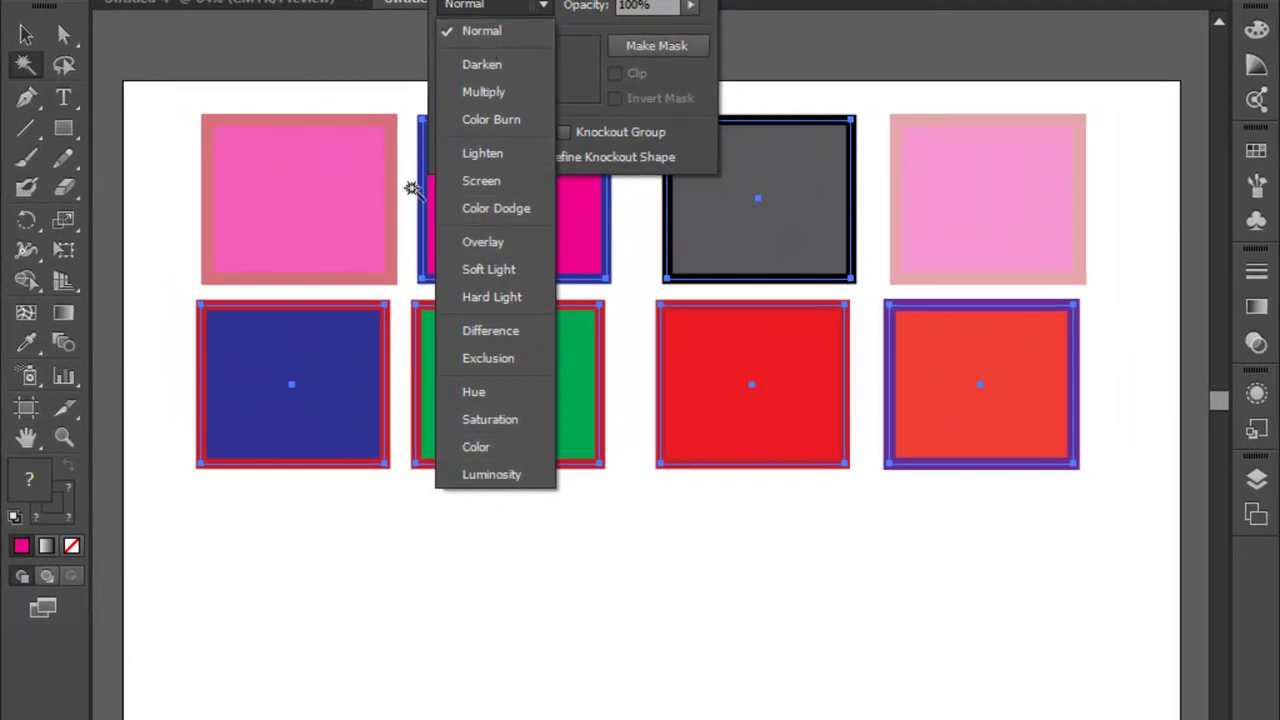
click(582, 557)
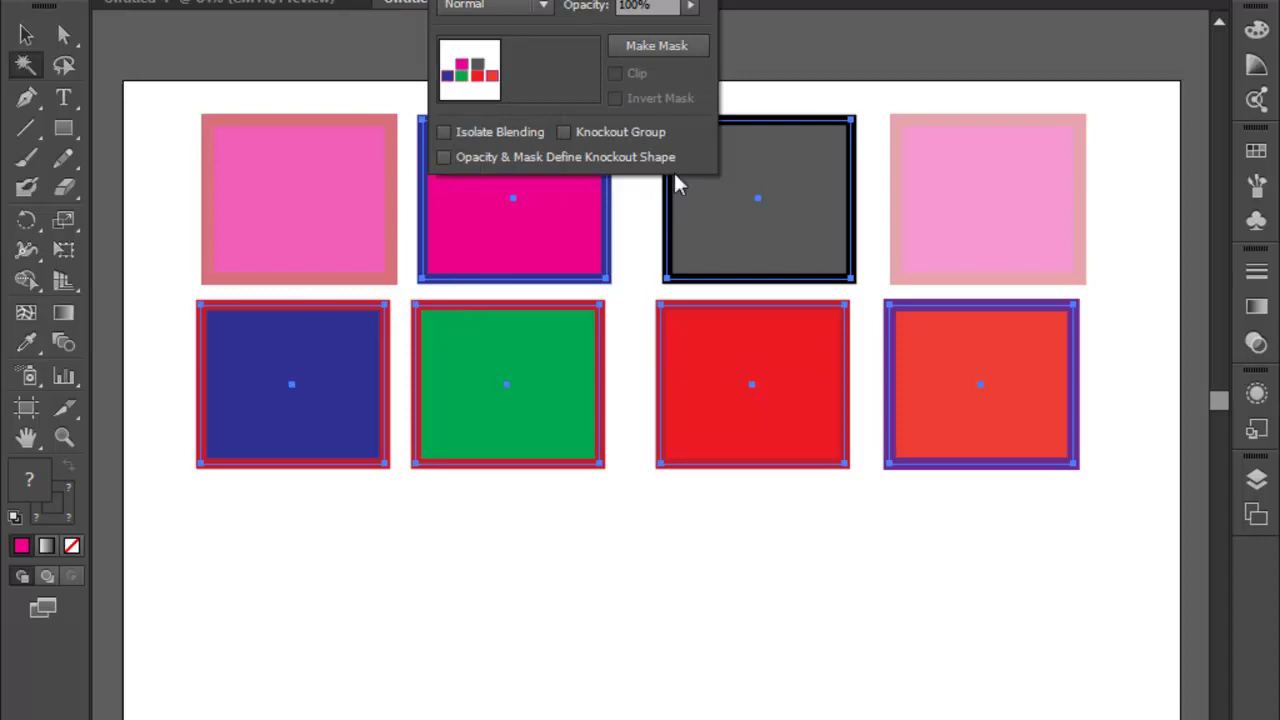
click(797, 68)
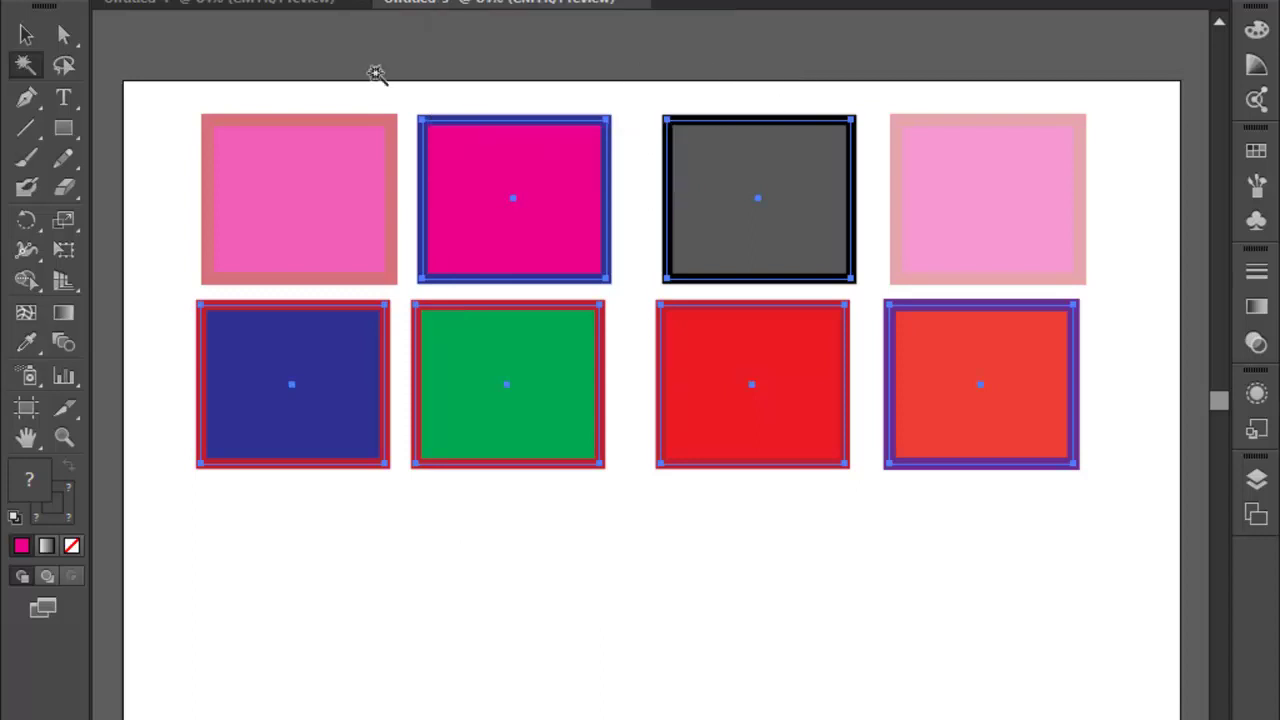
Step: Enable Fill Color, Stroke Color, Stroke Weight and Opacity matching for the Magic Wand alongside Blending Mode
double_click(24, 66)
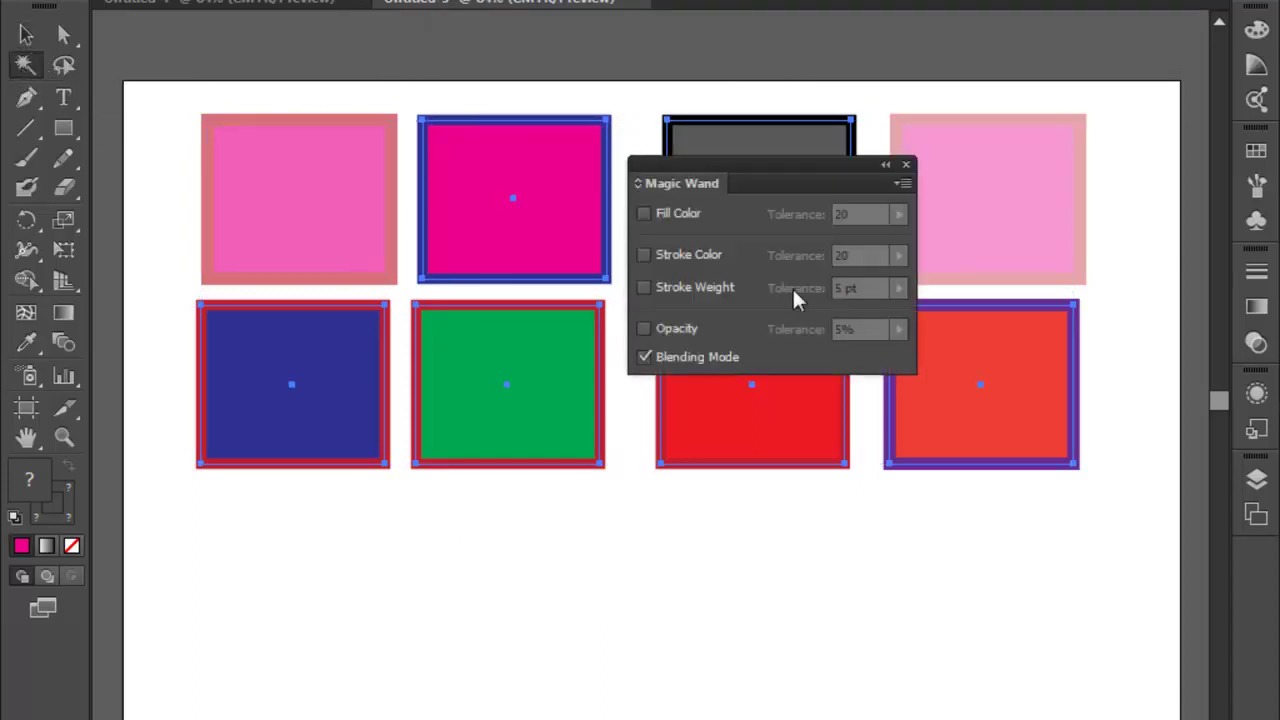
click(644, 215)
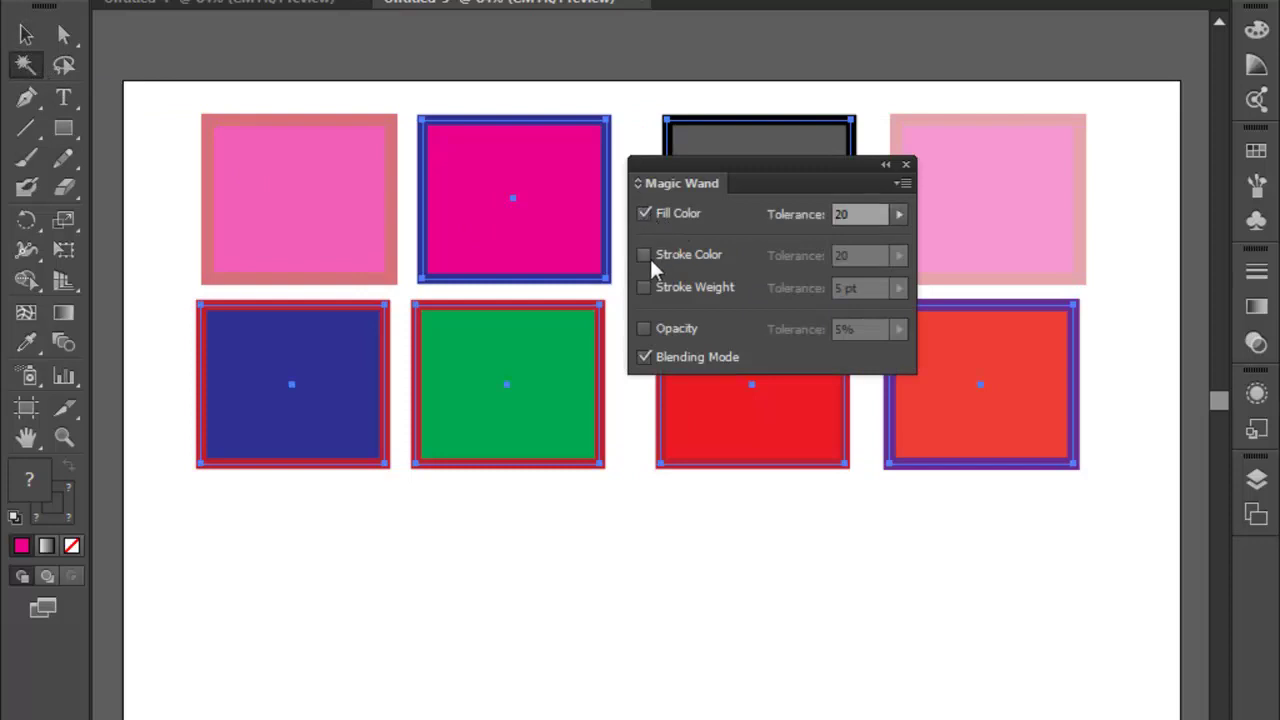
click(644, 255)
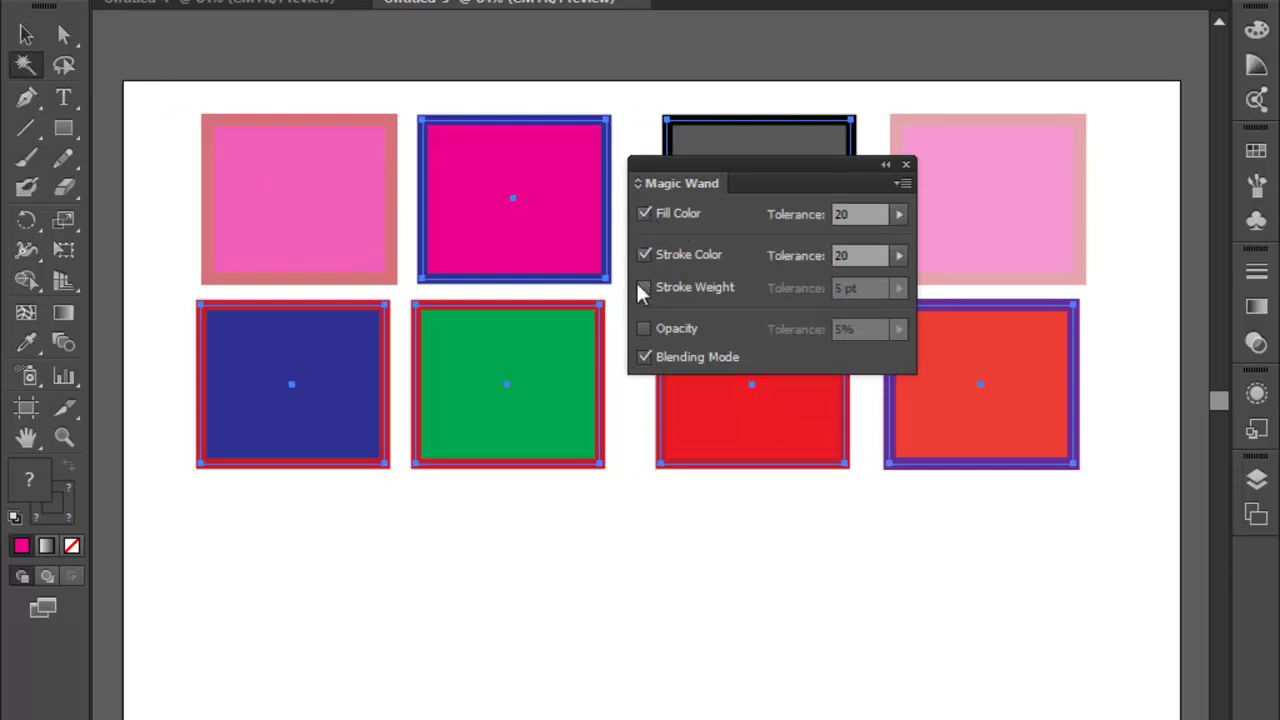
click(644, 288)
click(645, 329)
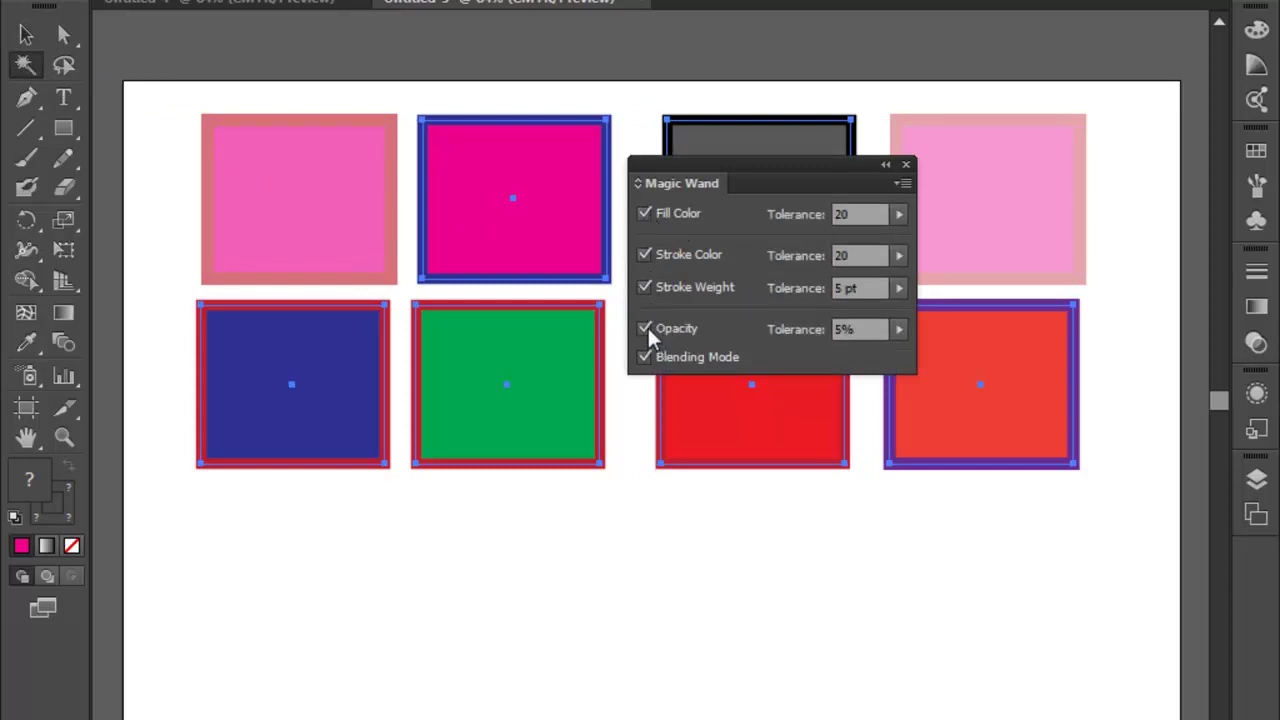
Step: Restrict the Magic Wand to match only Fill Color with a tolerance of 20 and close its options
click(645, 329)
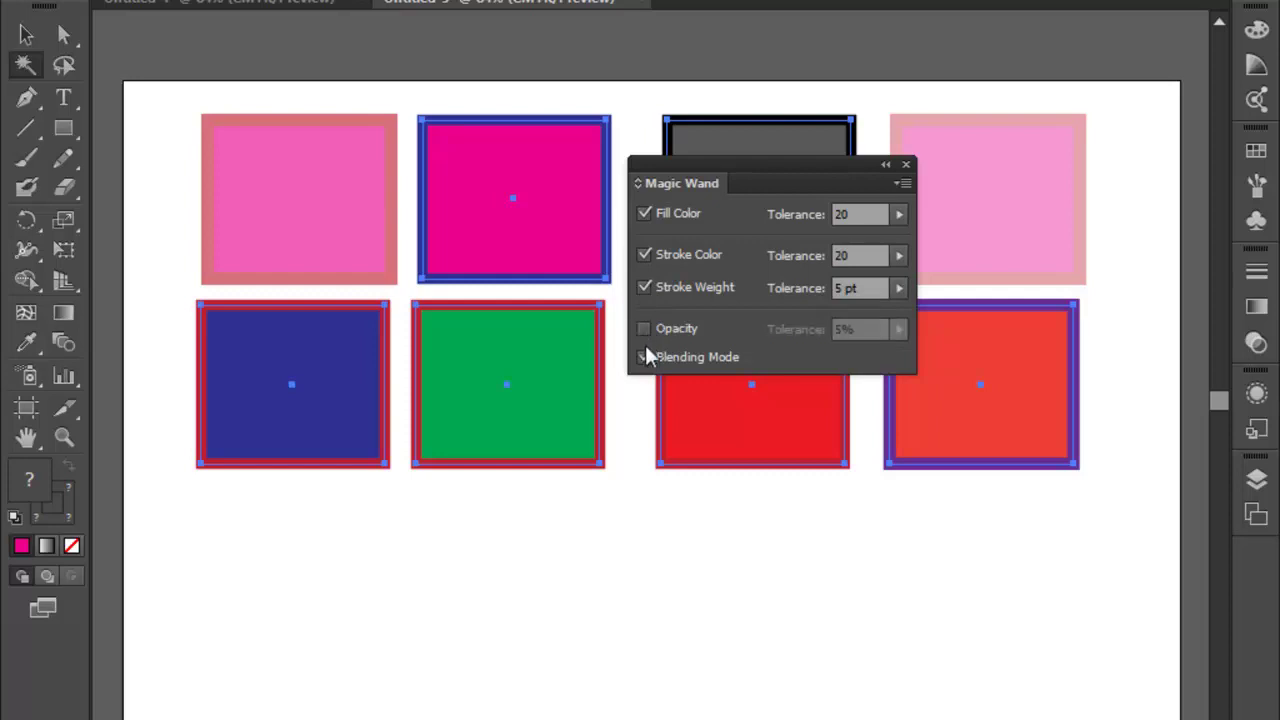
click(643, 254)
click(643, 287)
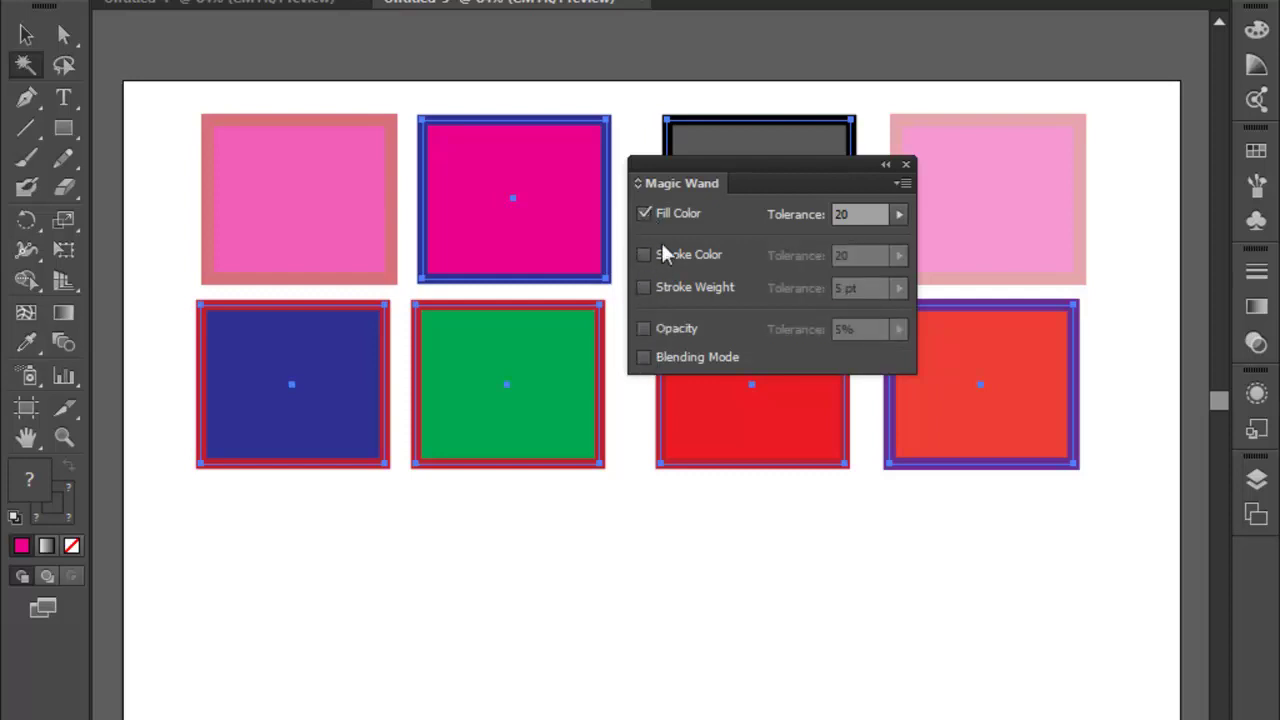
click(906, 164)
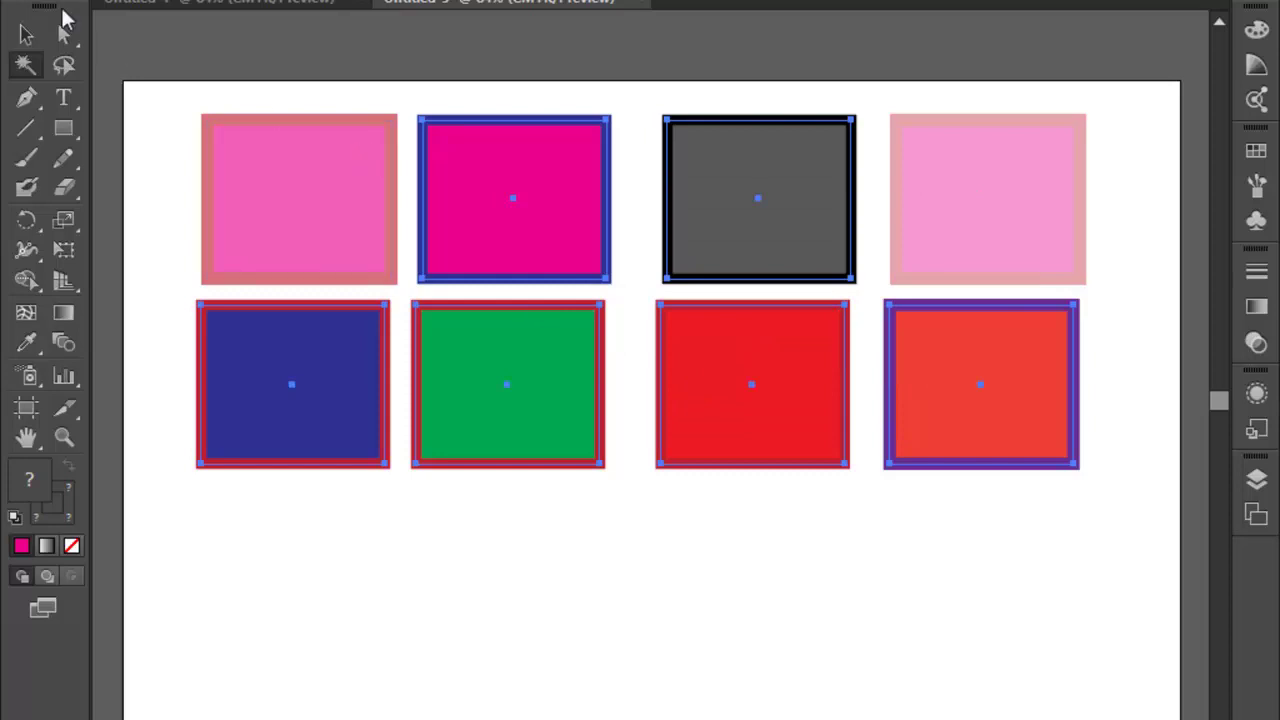
Step: In the Untitled-4 document, marquee-select the circle, house and magenta shape of the upper row and clear the selection
click(237, 4)
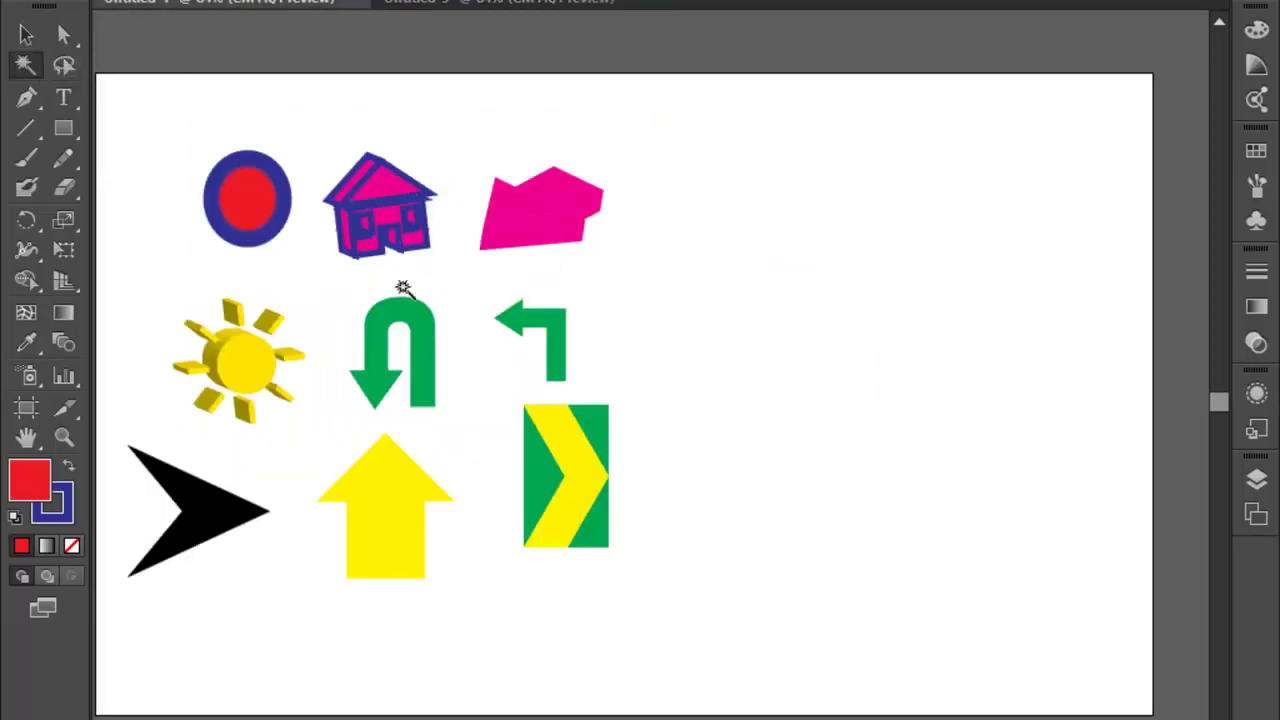
click(64, 64)
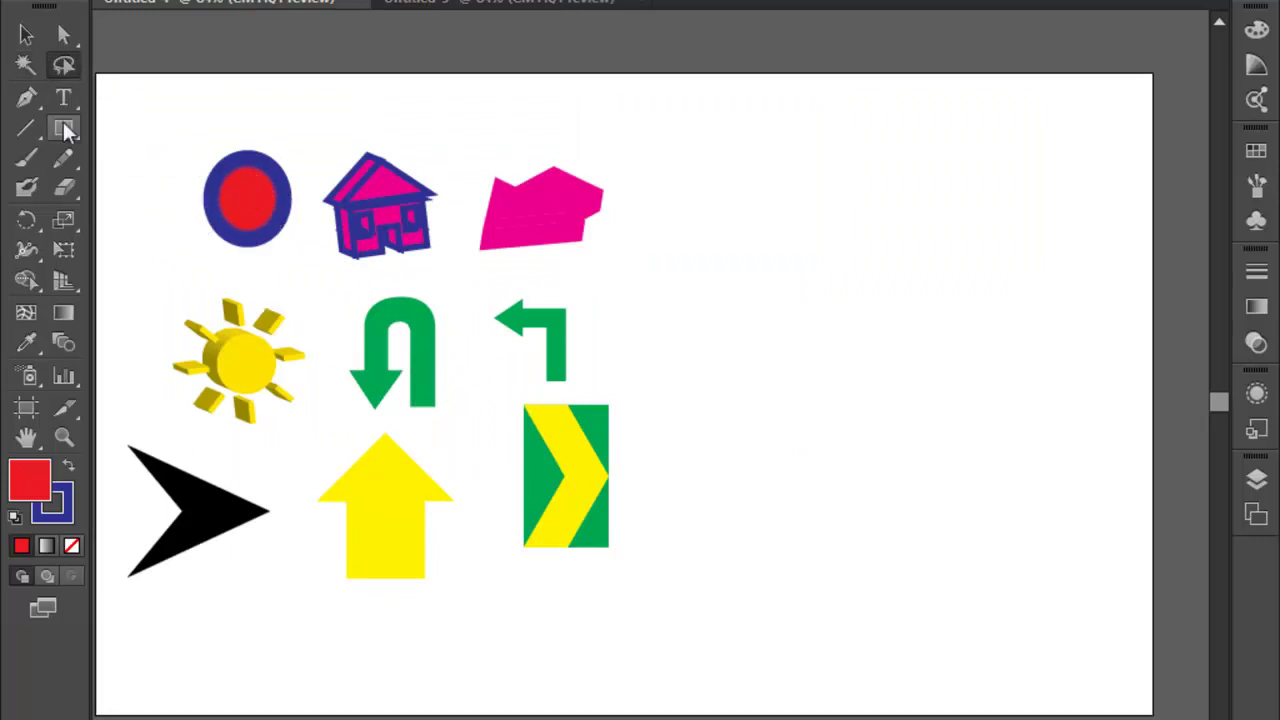
click(24, 36)
click(240, 195)
drag(152, 146, 665, 274)
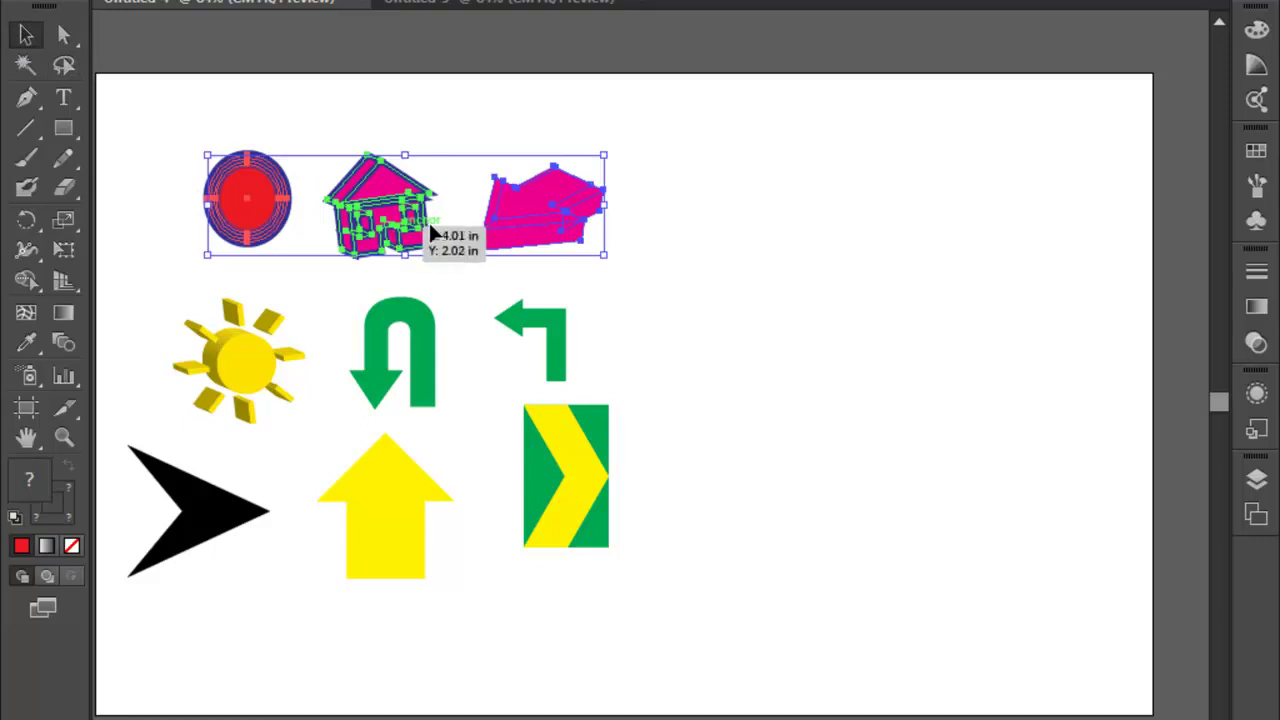
click(697, 362)
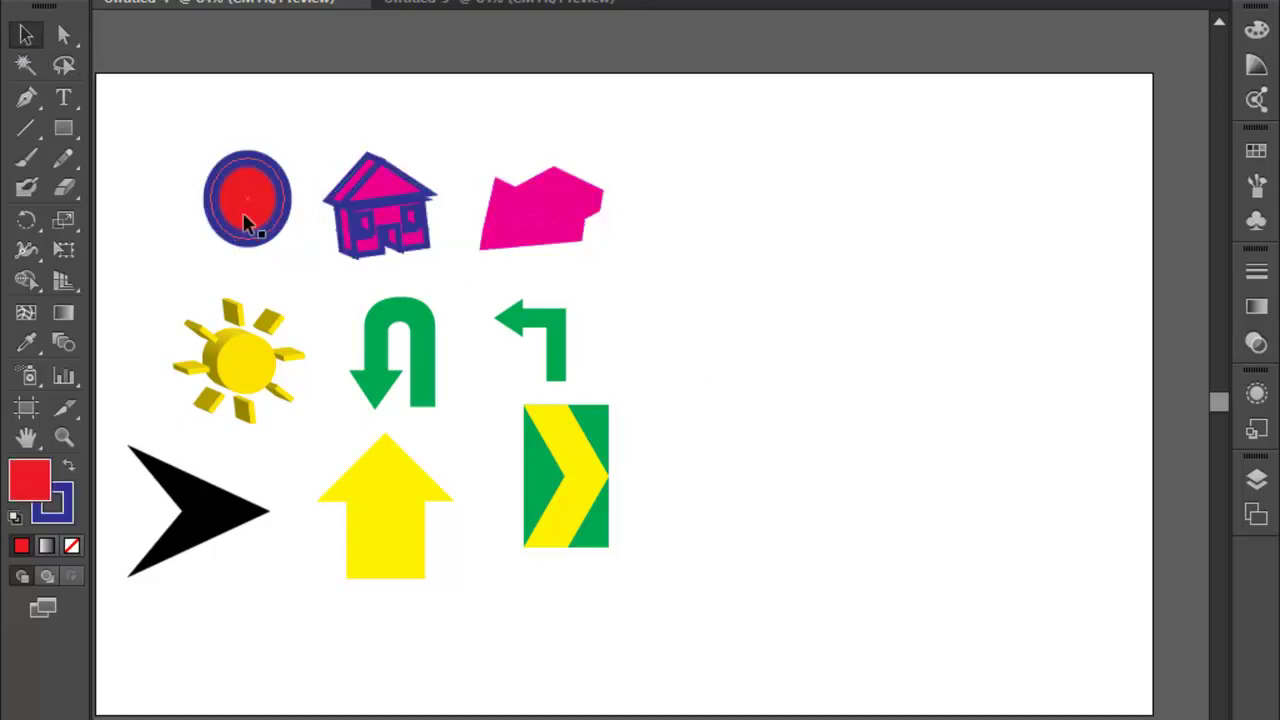
Step: Lasso-select the circle, house and green U-turn arrow, and replace that with a lasso selection of the sun and yellow up arrow
click(63, 65)
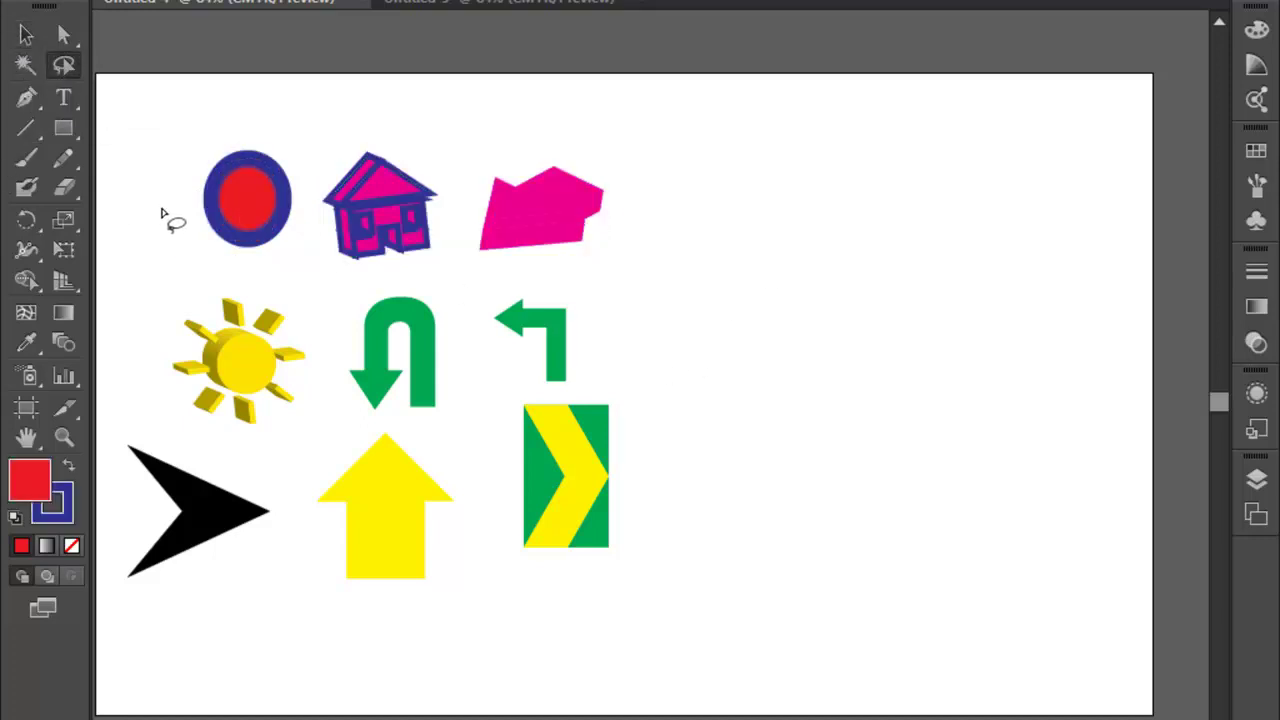
mouse_move(183, 194)
mouse_down()
mouse_move(272, 136)
mouse_move(289, 150)
mouse_move(336, 366)
mouse_move(384, 424)
mouse_move(445, 420)
mouse_move(462, 370)
mouse_move(432, 155)
mouse_move(358, 117)
mouse_move(249, 110)
mouse_move(188, 132)
mouse_move(183, 190)
mouse_move(199, 222)
mouse_move(268, 254)
mouse_move(318, 238)
mouse_up()
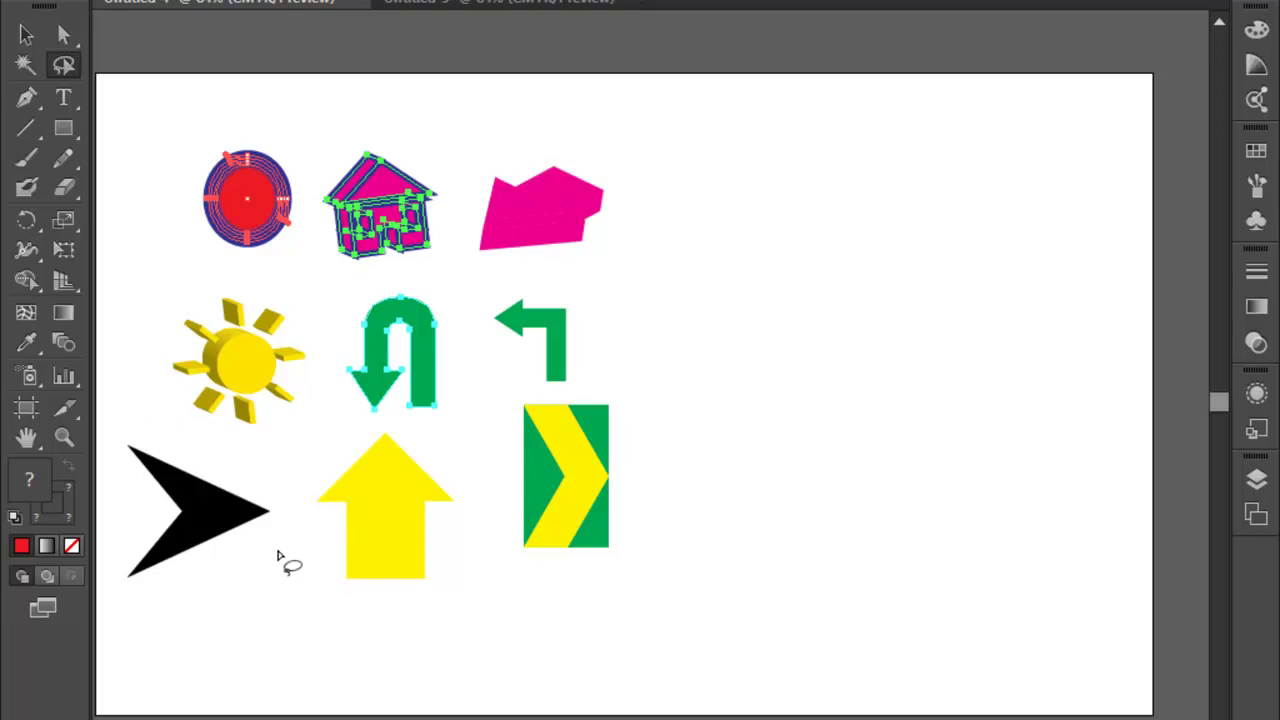
mouse_move(151, 301)
mouse_down()
mouse_move(233, 279)
mouse_move(268, 284)
mouse_move(304, 315)
mouse_move(335, 394)
mouse_move(455, 475)
mouse_move(453, 567)
mouse_move(358, 604)
mouse_move(331, 594)
mouse_move(306, 536)
mouse_move(314, 445)
mouse_move(213, 447)
mouse_move(155, 371)
mouse_move(154, 300)
mouse_up()
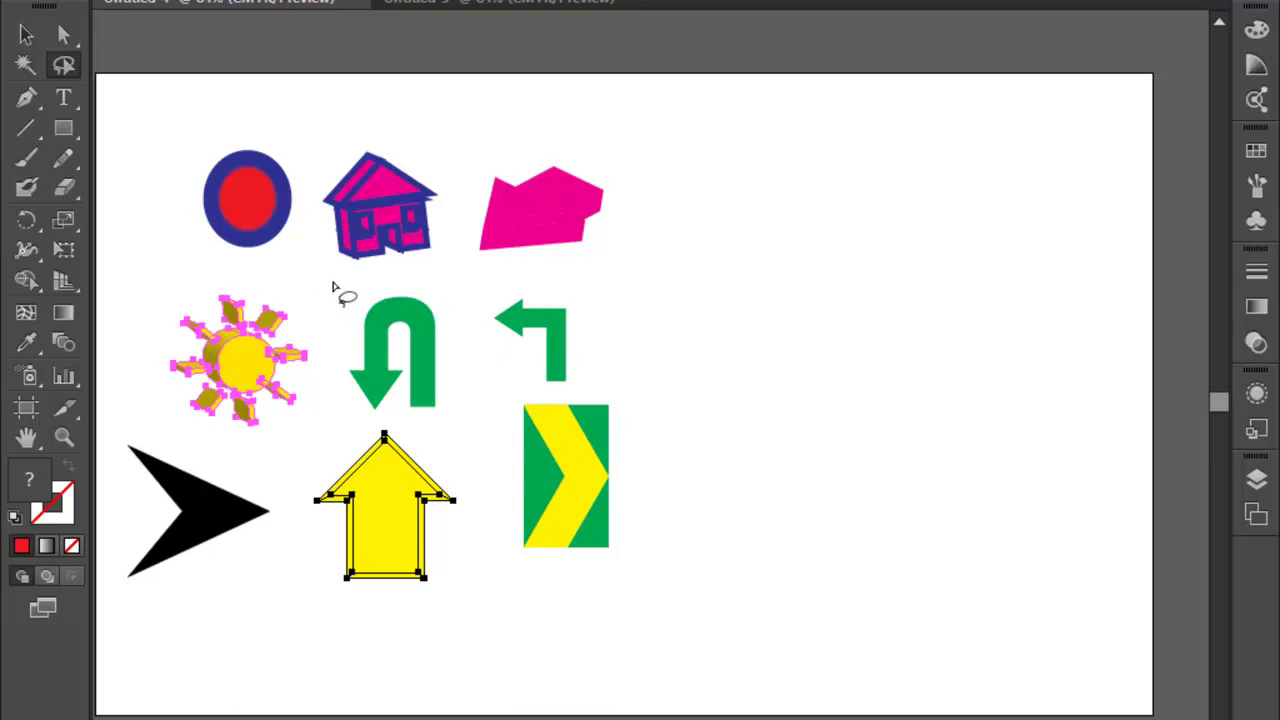
Step: Lasso the green U-turn arrow, the green left-turn arrow and the chevron sign, cut them, and paste them back
mouse_move(363, 292)
mouse_down()
mouse_move(581, 274)
mouse_move(645, 309)
mouse_move(720, 552)
mouse_move(601, 612)
mouse_move(512, 582)
mouse_move(482, 457)
mouse_move(381, 412)
mouse_move(338, 420)
mouse_move(334, 382)
mouse_move(365, 291)
mouse_up()
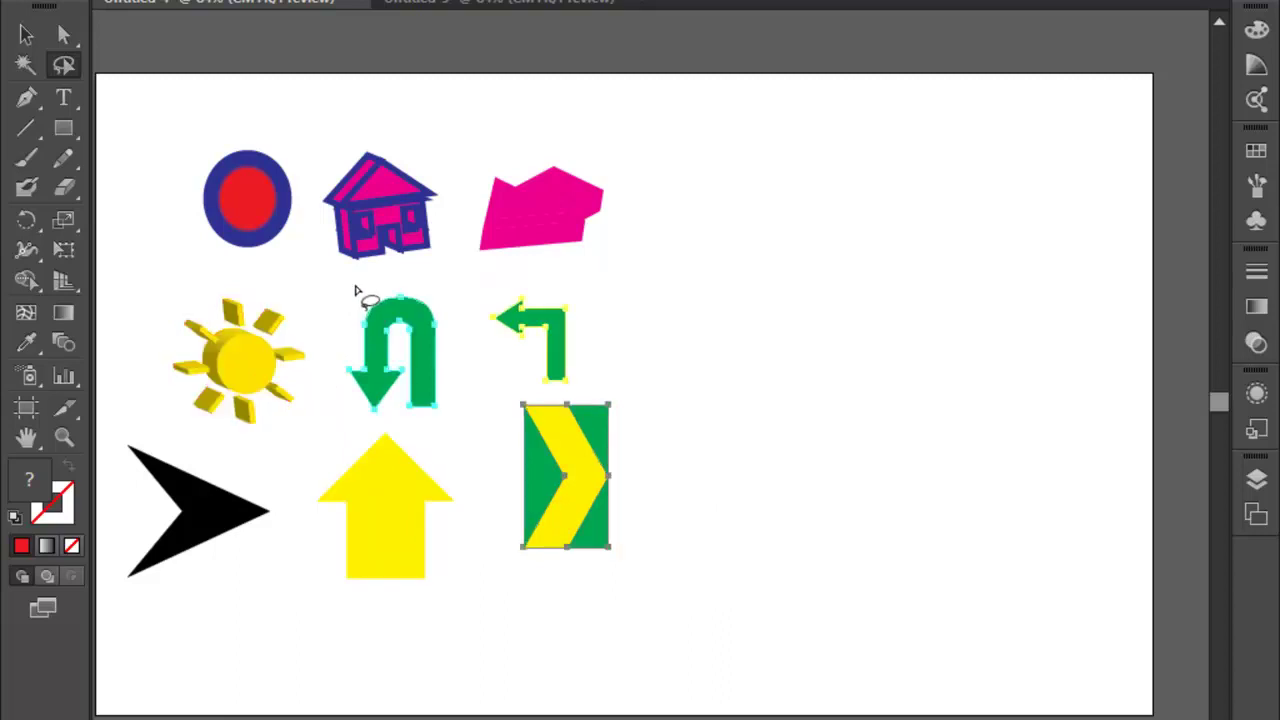
key(Delete)
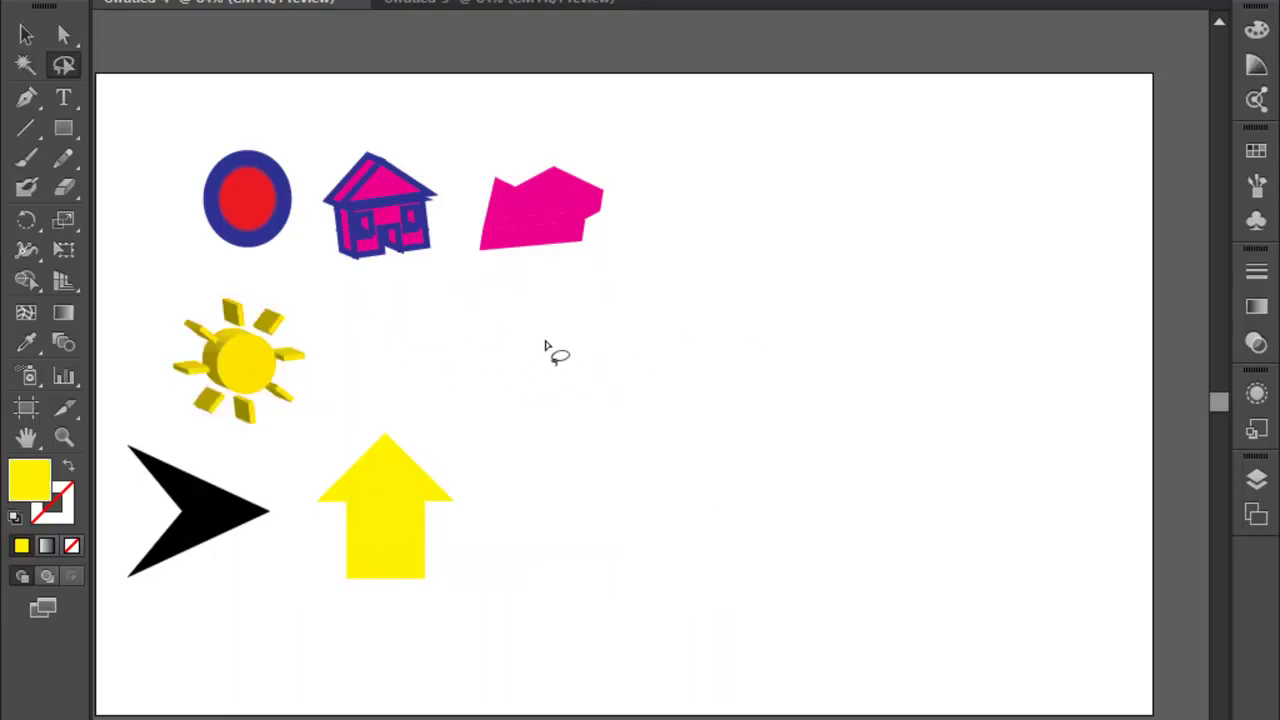
key(ctrl+v)
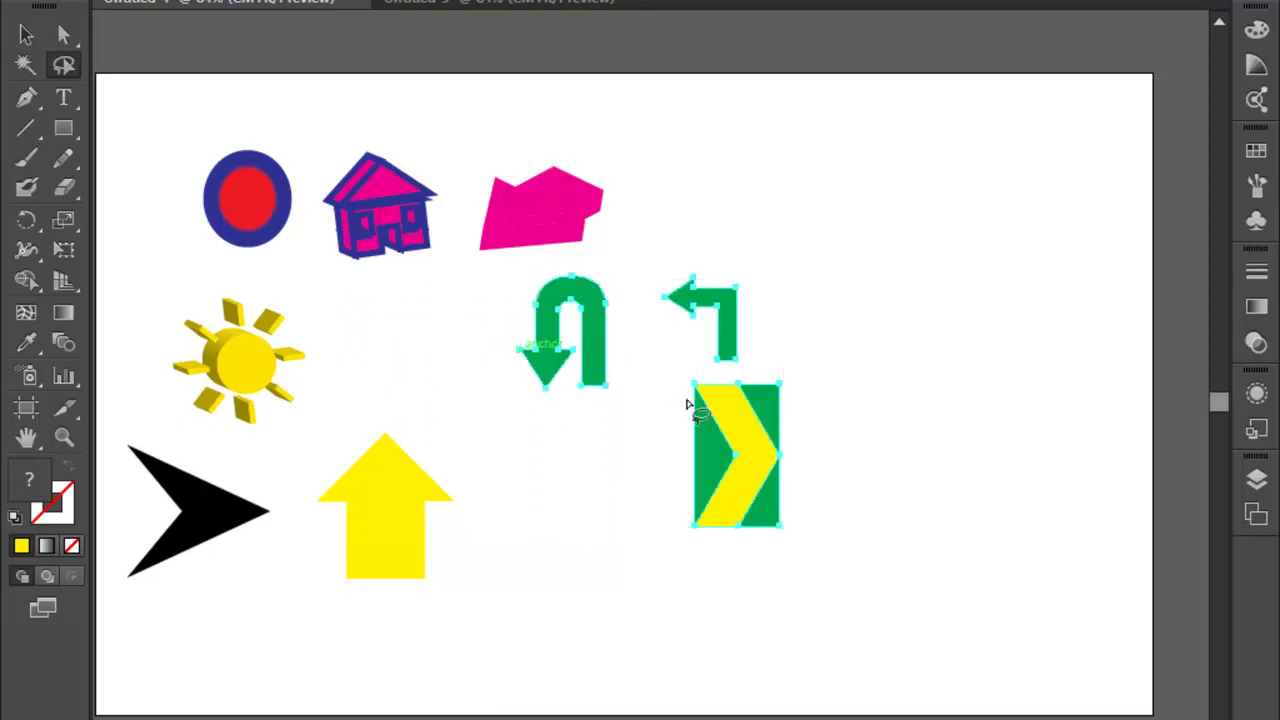
Step: Move the pasted arrows and chevron sign back beside the sun, below the house and magenta shape, and clear the selection
click(26, 36)
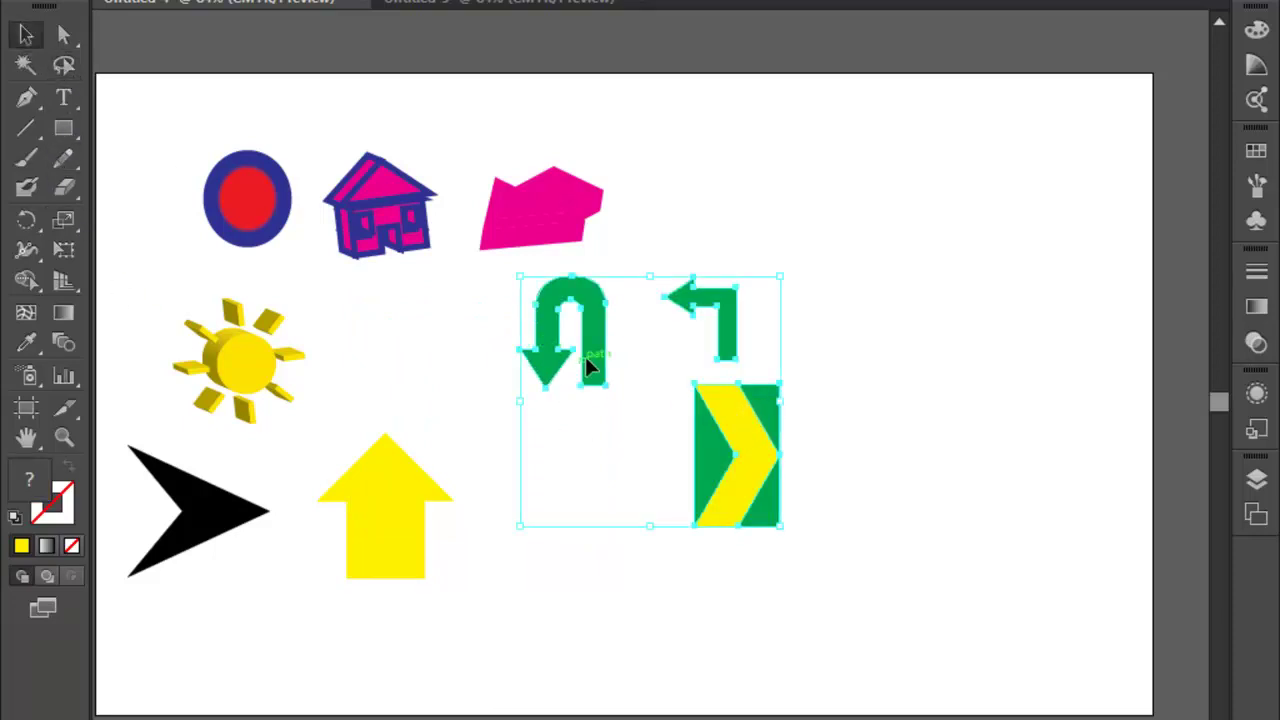
drag(598, 333, 443, 347)
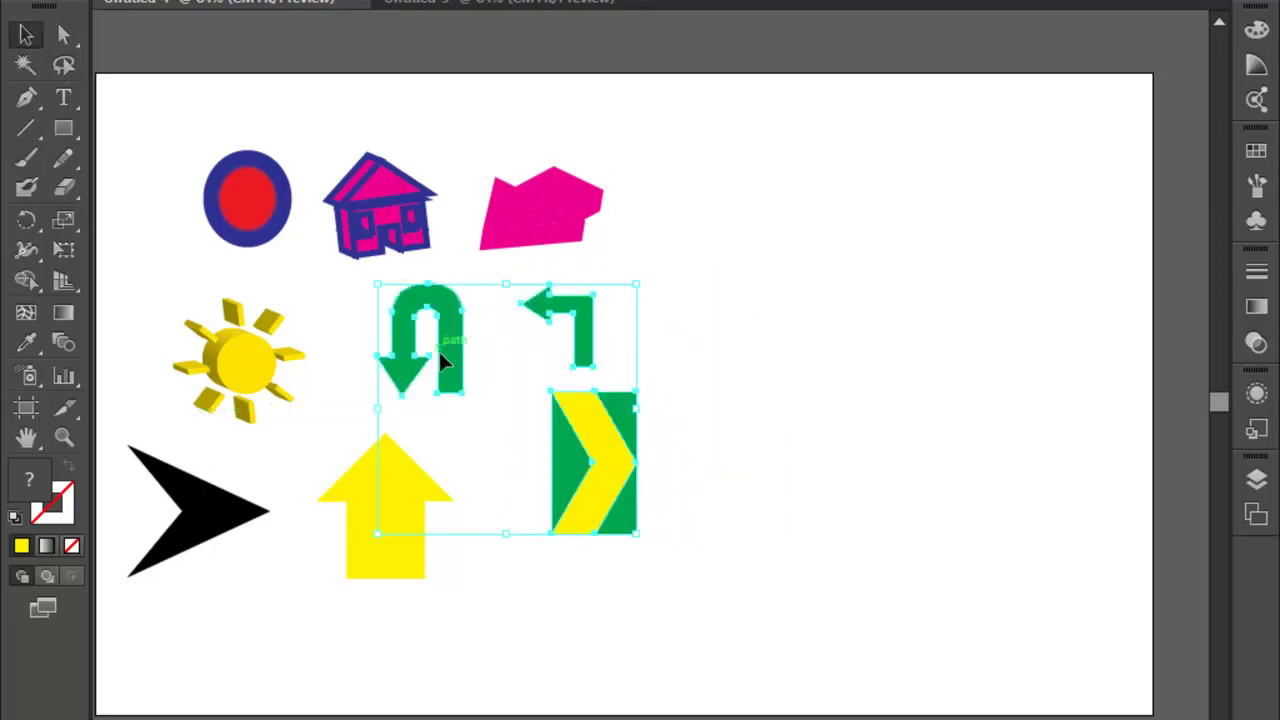
click(575, 457)
click(770, 428)
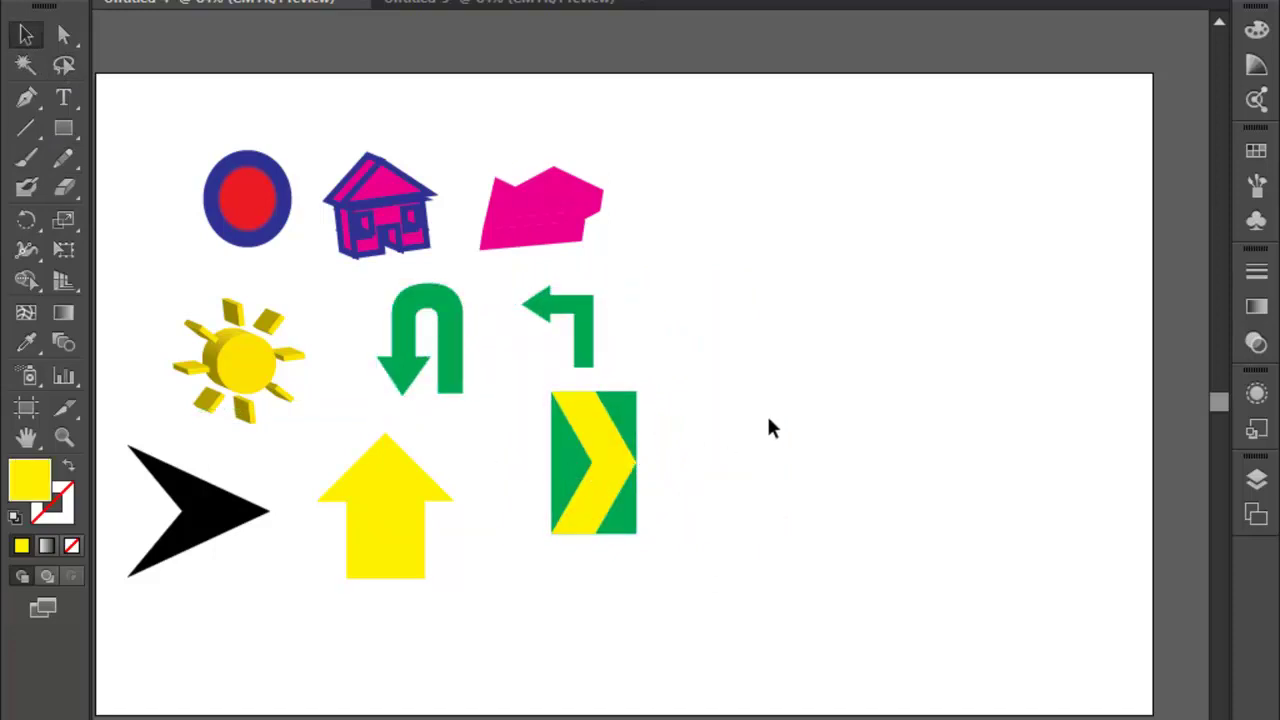